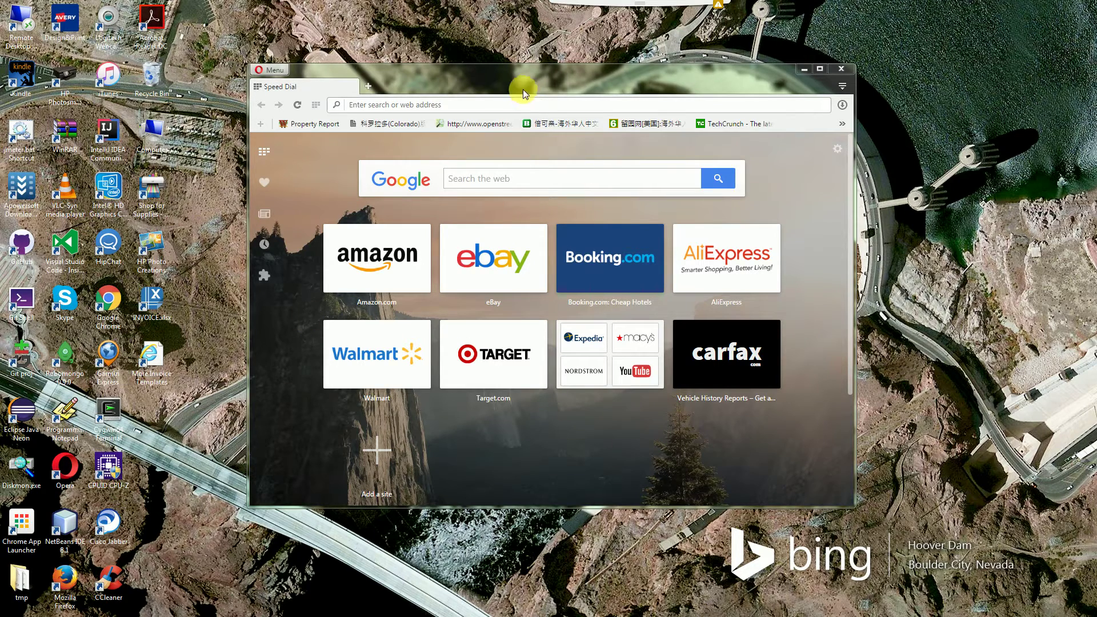
{"action": "left_click", "coordinate": [506, 75]}
{"action": "left_click_drag", "start_coordinate": [505, 75], "coordinate": [532, 75]}
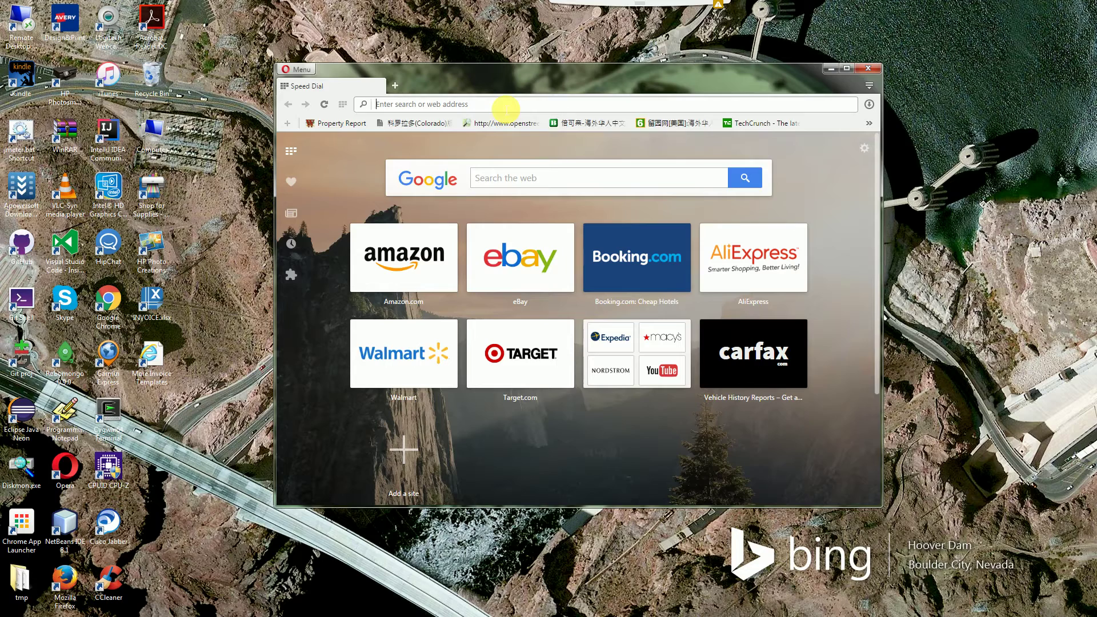
{"action": "type", "text": "https://"}
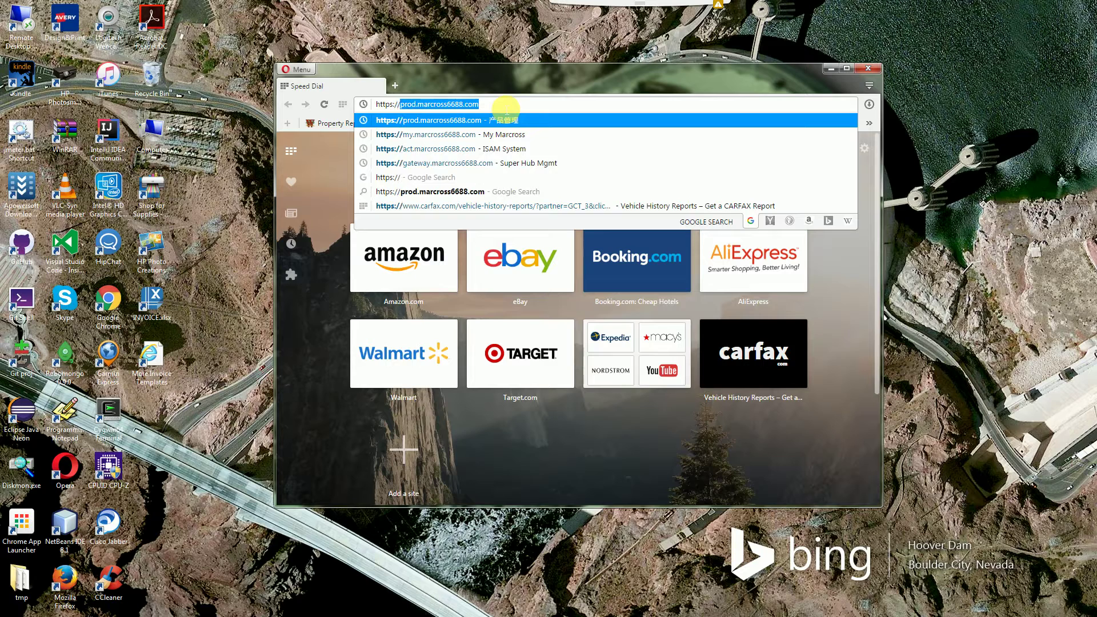
{"action": "type", "text": "my.marcross6688.com"}
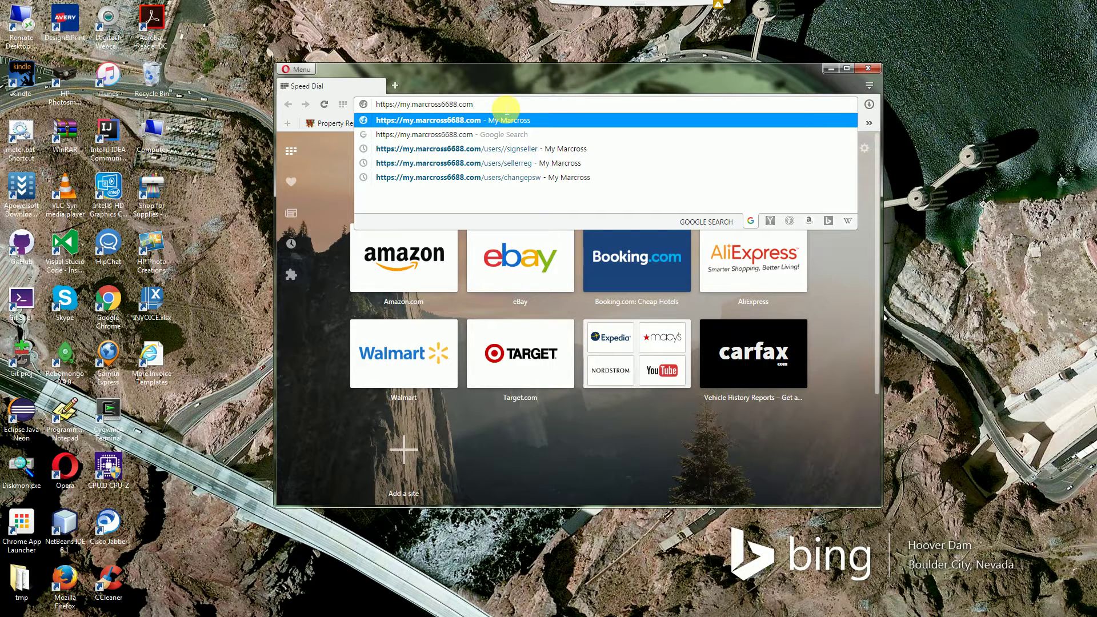
{"action": "key", "text": "Return"}
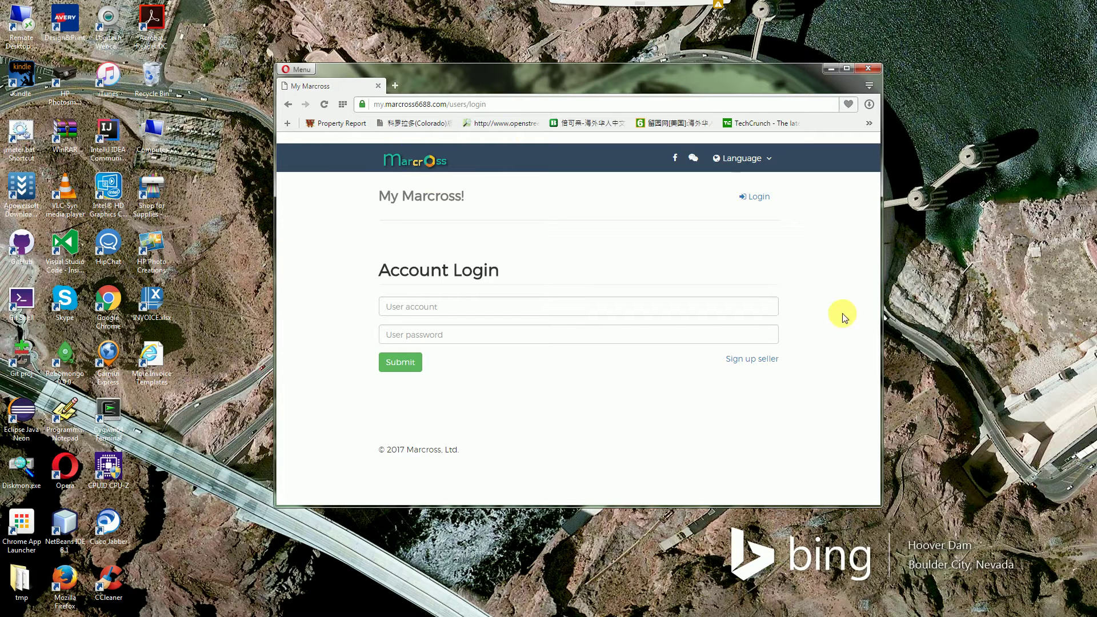
Open seller registration and fill in the seller's name and e-mail, appending 123 to the e-mail
{"action": "left_click", "coordinate": [748, 367]}
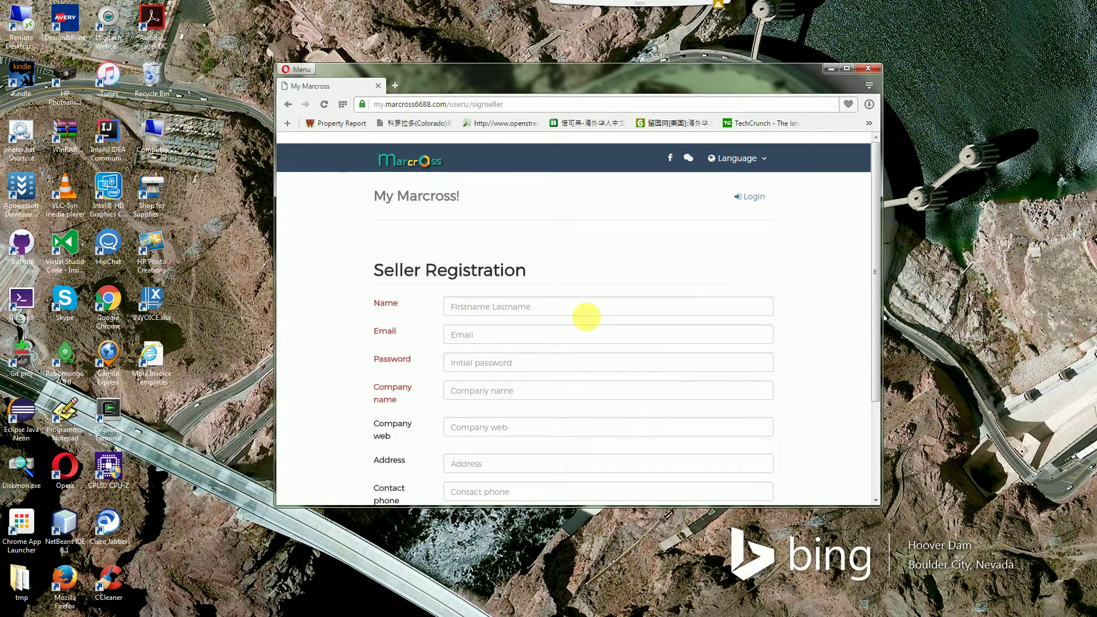
{"action": "left_click", "coordinate": [585, 315]}
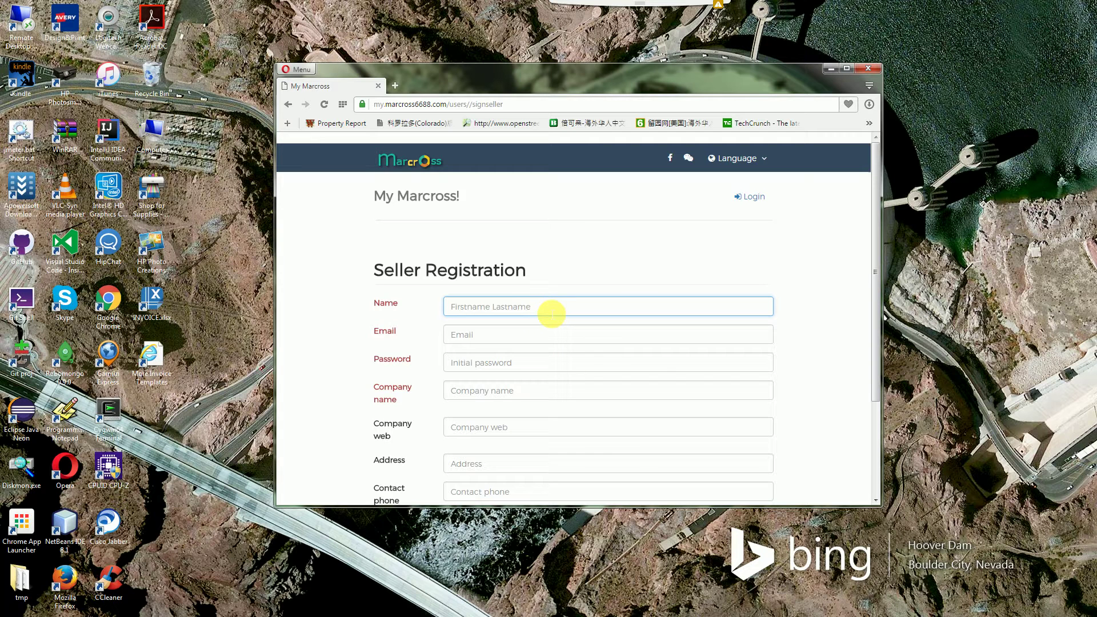
{"action": "type", "text": "Donal"}
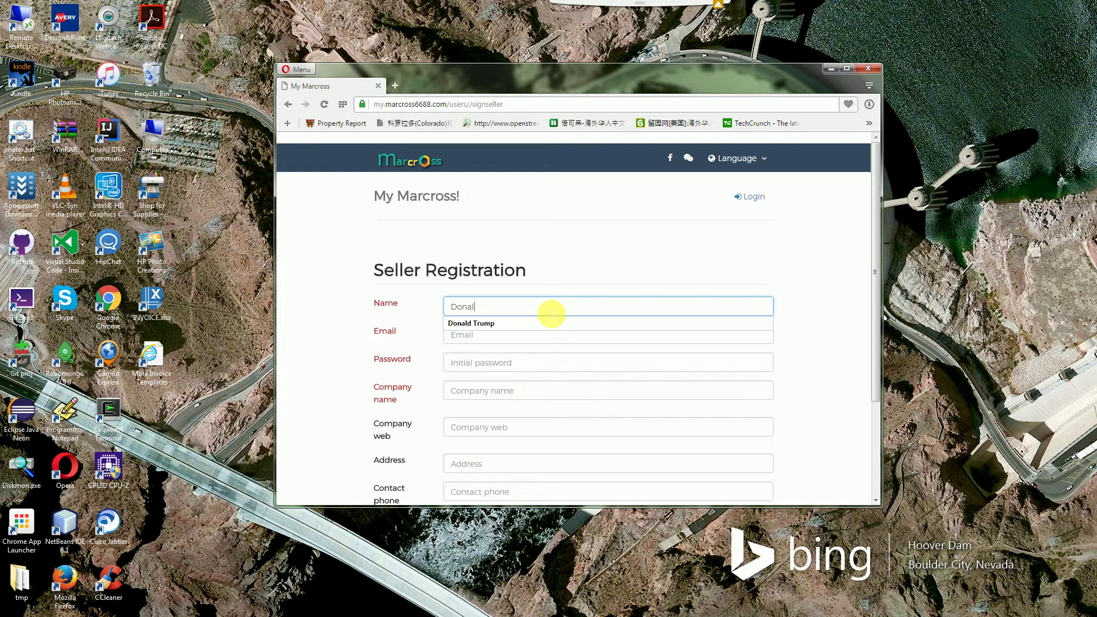
{"action": "left_click", "coordinate": [520, 323]}
{"action": "left_click", "coordinate": [514, 337]}
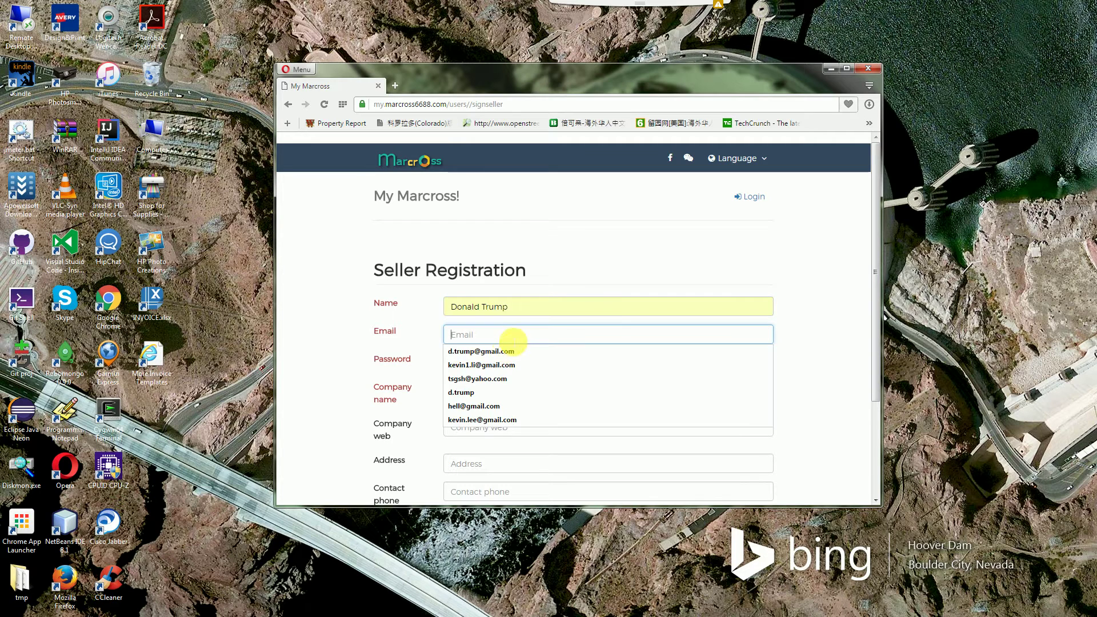
{"action": "left_click", "coordinate": [503, 350]}
{"action": "left_click", "coordinate": [466, 338]}
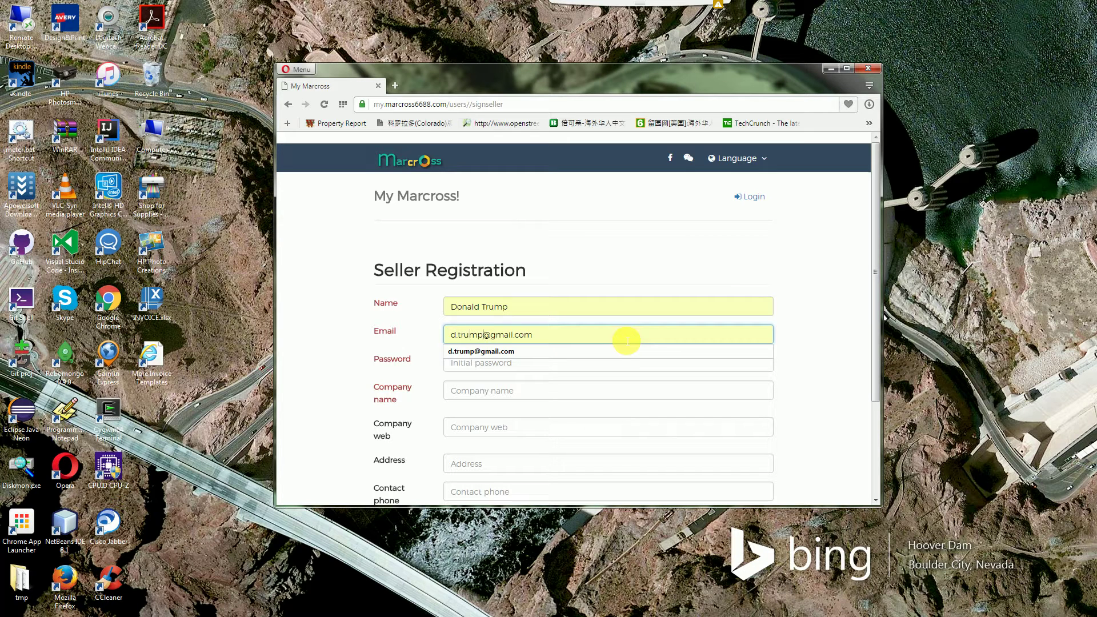
{"action": "type", "text": "123"}
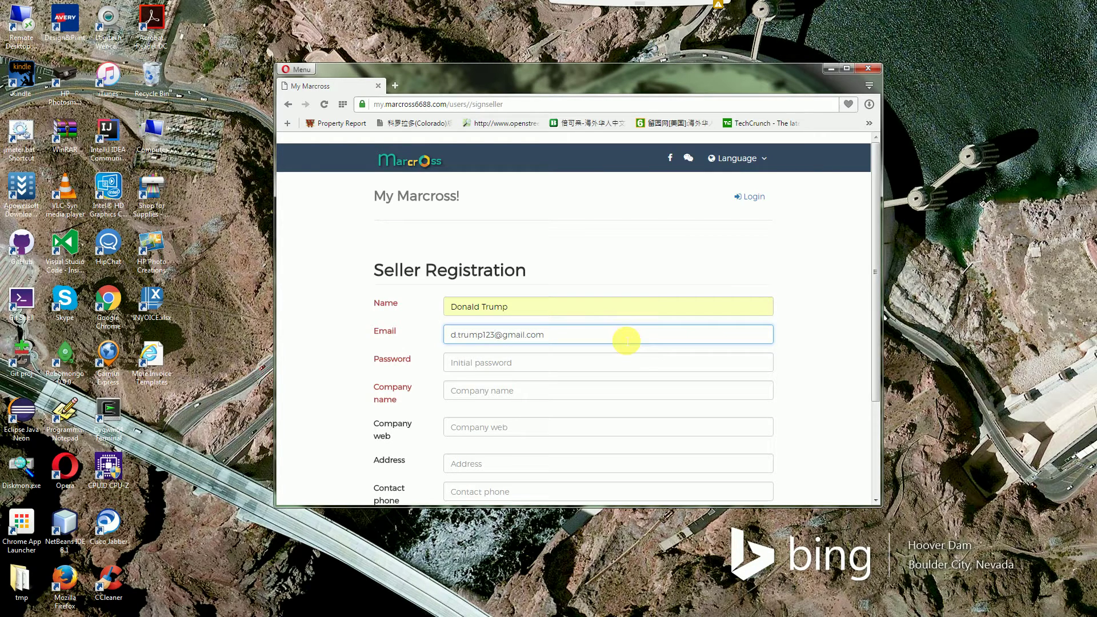
Enter the account password and saved company name, then submit the seller registration
{"action": "left_click", "coordinate": [531, 370]}
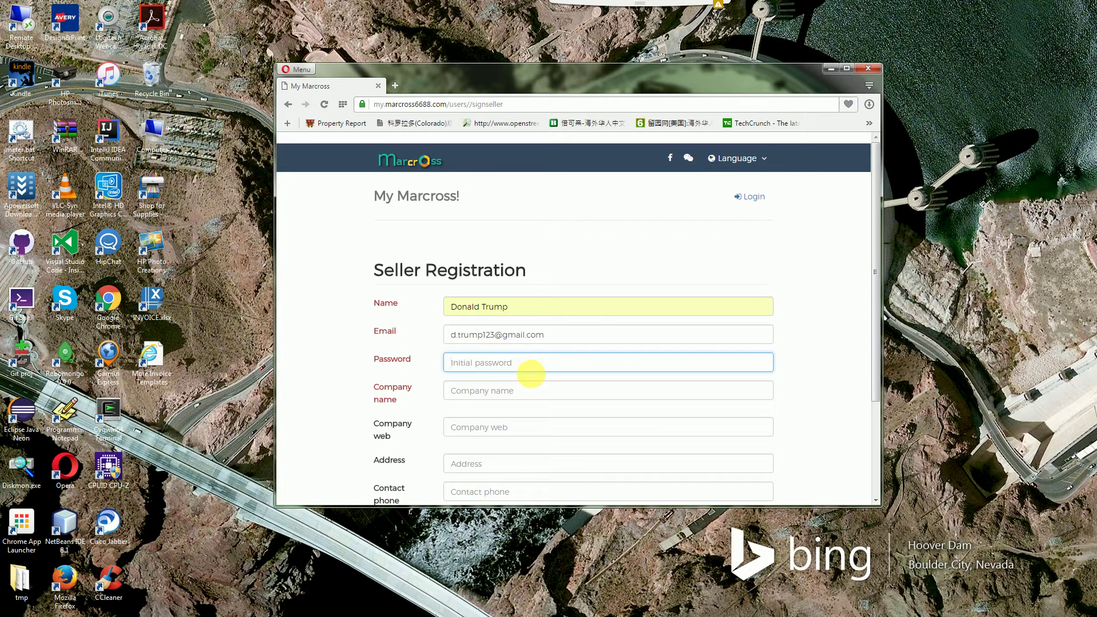
{"action": "type", "text": "********"}
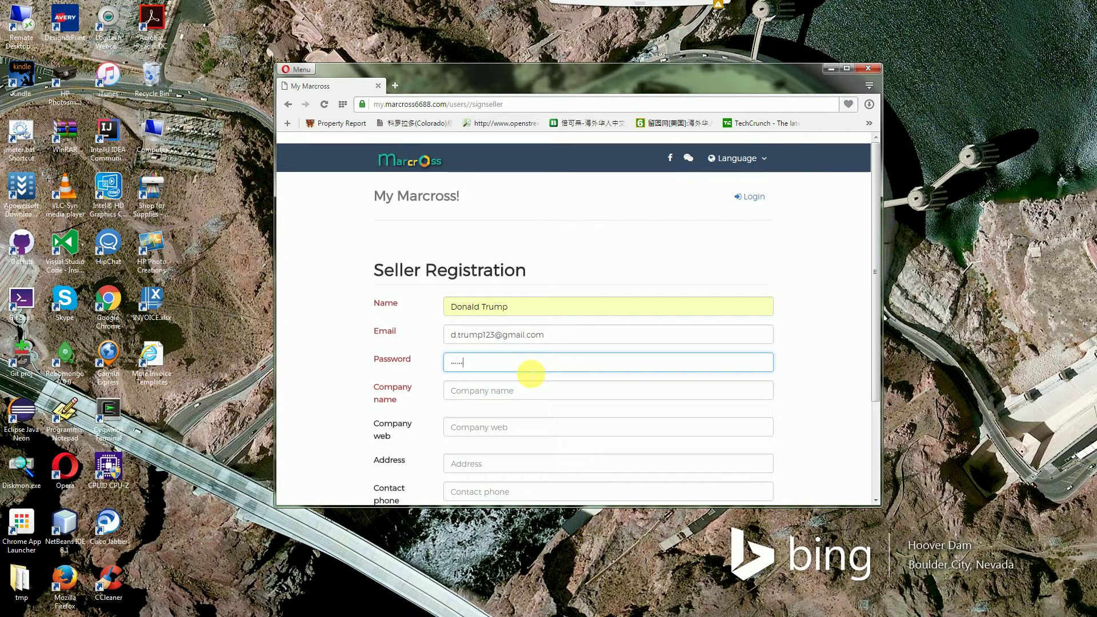
{"action": "left_click", "coordinate": [505, 394]}
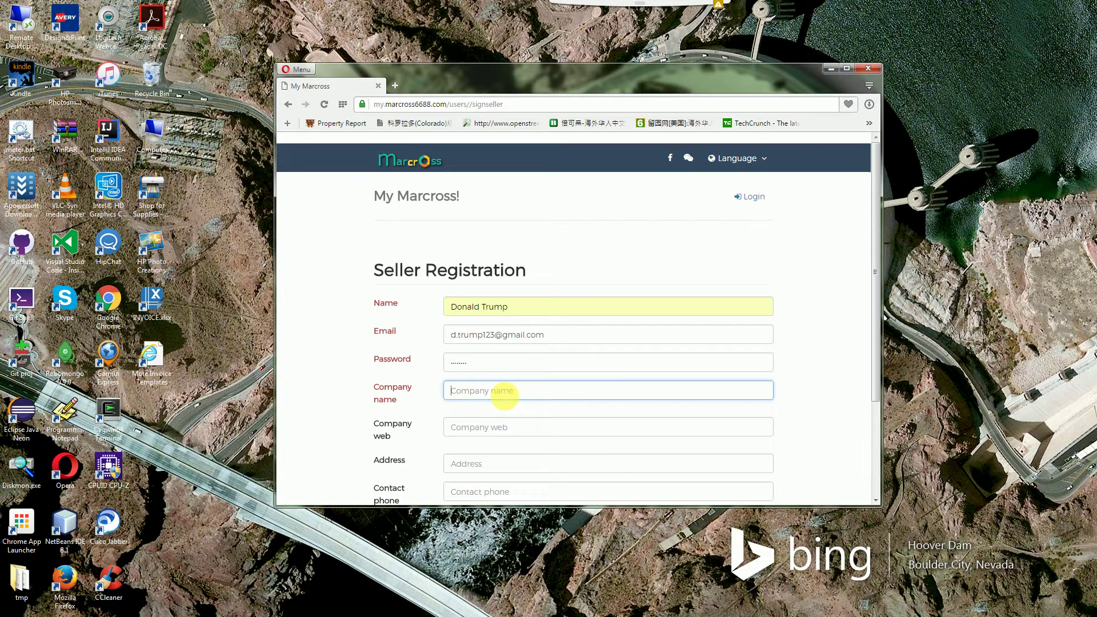
{"action": "left_click", "coordinate": [505, 394]}
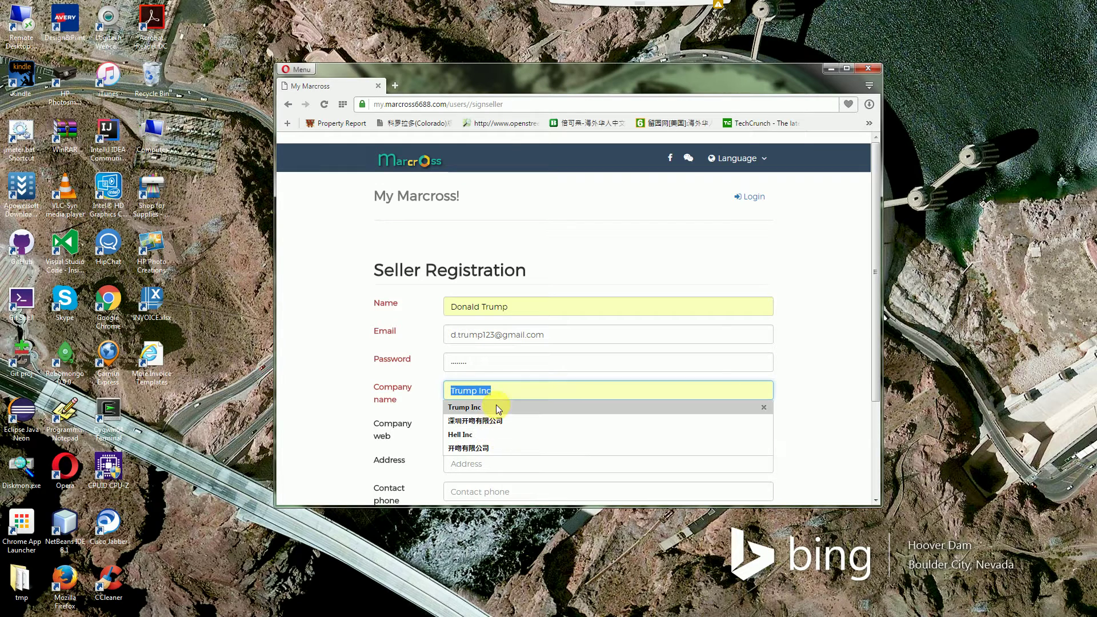
{"action": "left_click", "coordinate": [495, 406]}
{"action": "scroll", "coordinate": [810, 391], "scroll_direction": "down", "scroll_amount": 2}
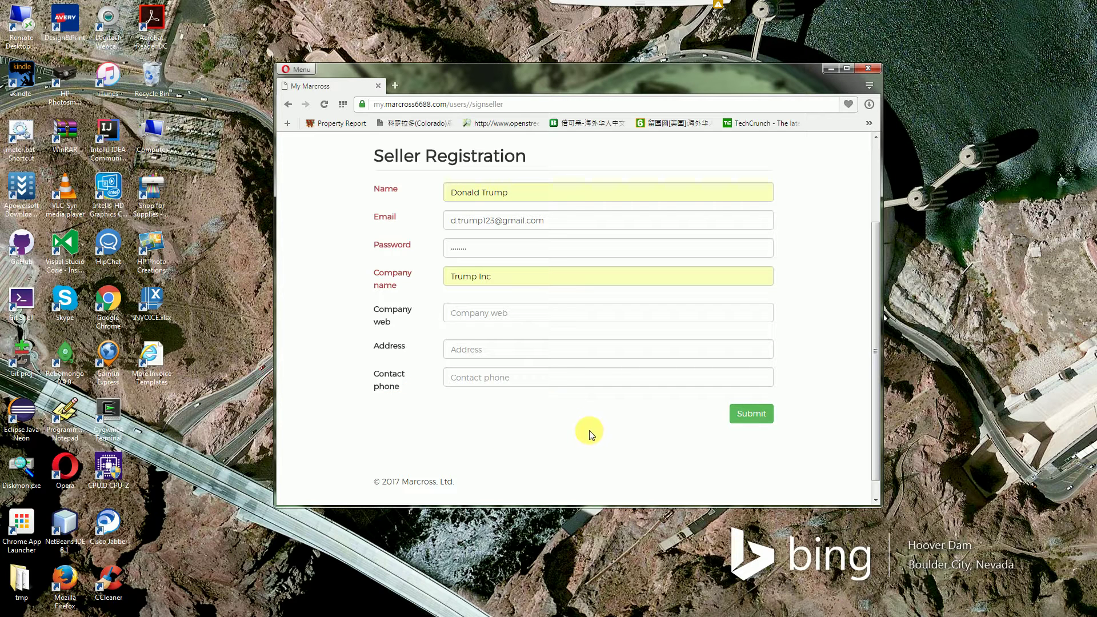
{"action": "left_click", "coordinate": [760, 421]}
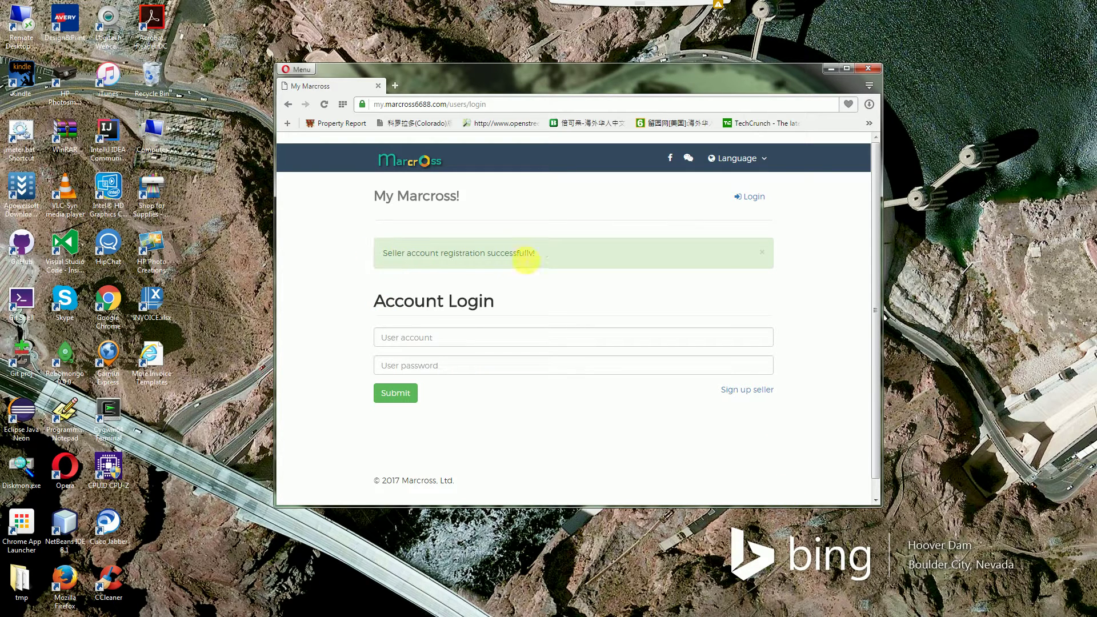
{"action": "left_click_drag", "start_coordinate": [535, 253], "coordinate": [384, 252]}
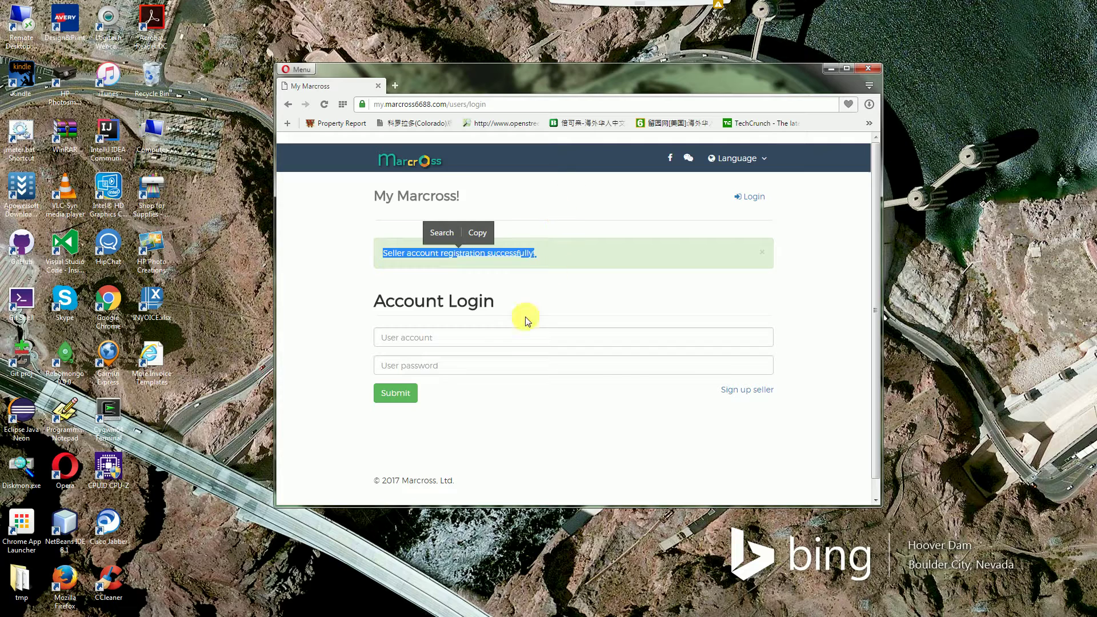
{"action": "left_click", "coordinate": [506, 298]}
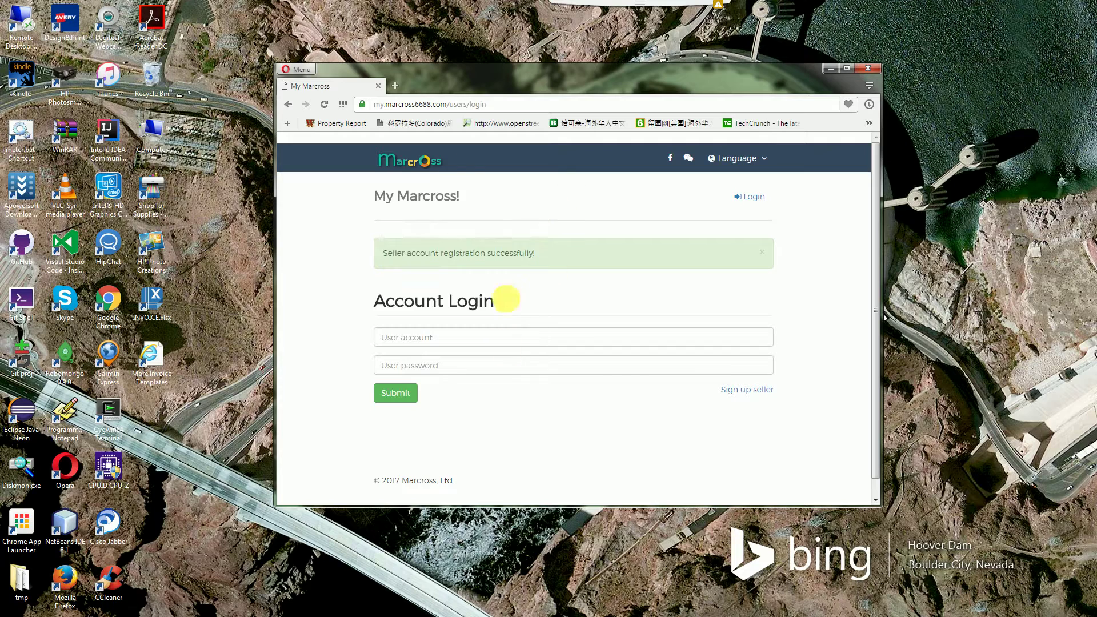
Open a new tab and go to prod.marcross6688.com
{"action": "left_click", "coordinate": [395, 86]}
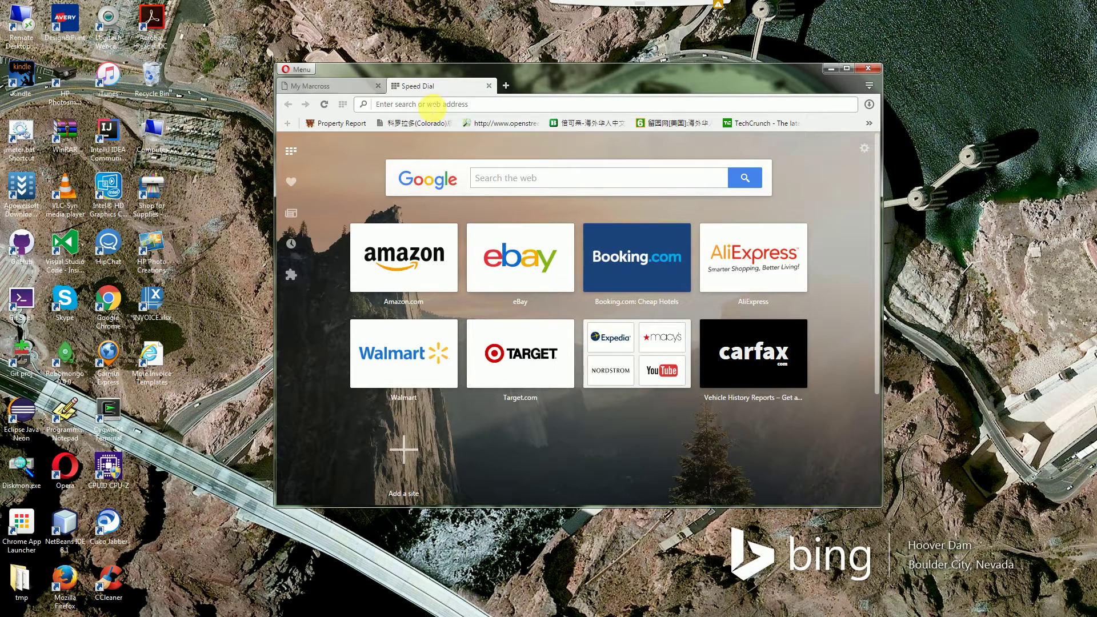
{"action": "type", "text": "http"}
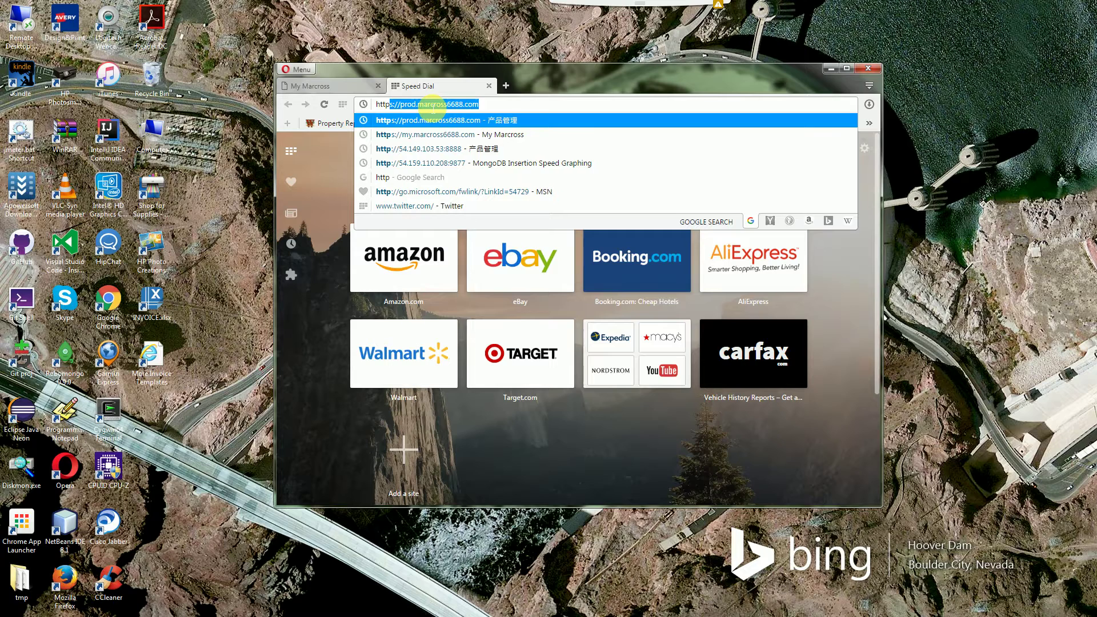
{"action": "type", "text": "s"}
{"action": "key", "text": "End"}
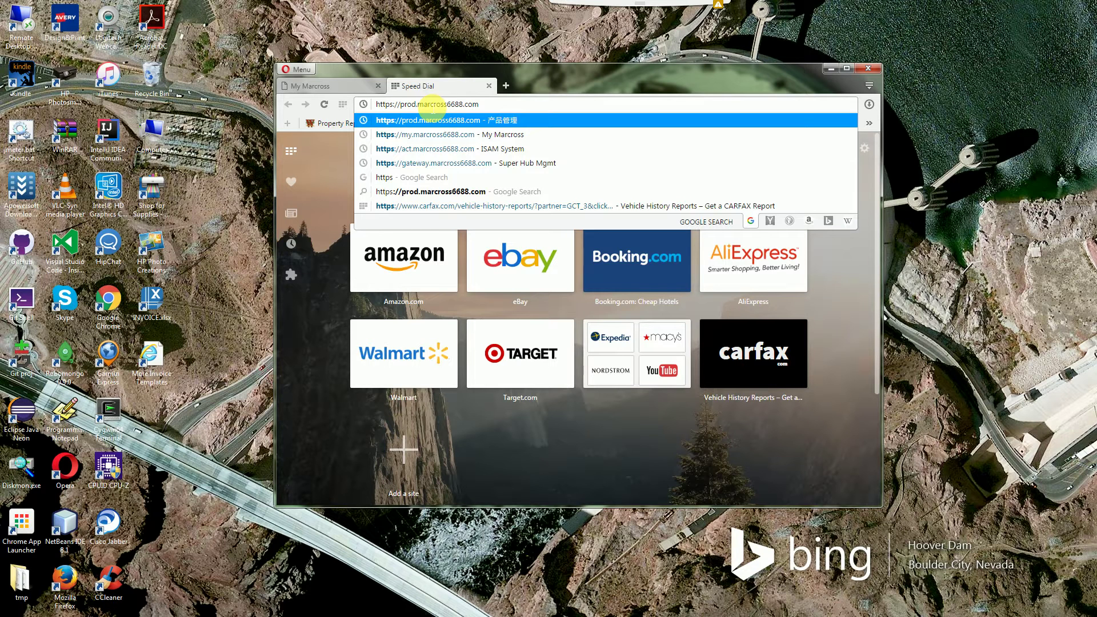
{"action": "key", "text": "Left"}
{"action": "key", "text": "Left"}
{"action": "key", "text": "shift+Left"}
{"action": "key", "text": "shift+Left"}
{"action": "key", "text": "shift+Left"}
{"action": "key", "text": "shift+Left"}
{"action": "key", "text": "shift+Left"}
{"action": "key", "text": "Right"}
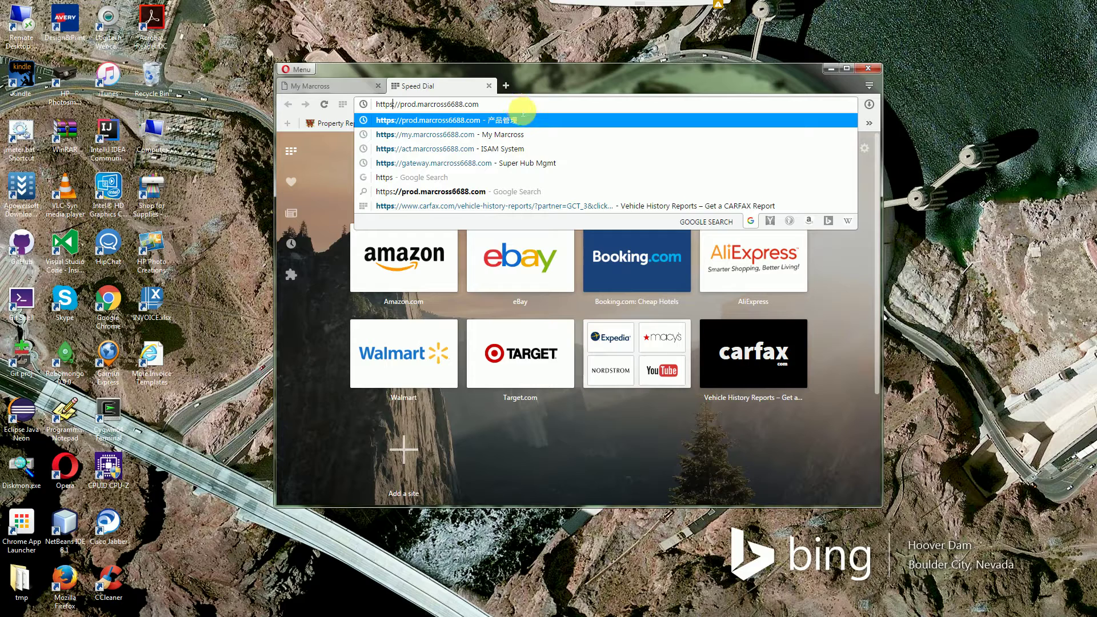
{"action": "key", "text": "Return"}
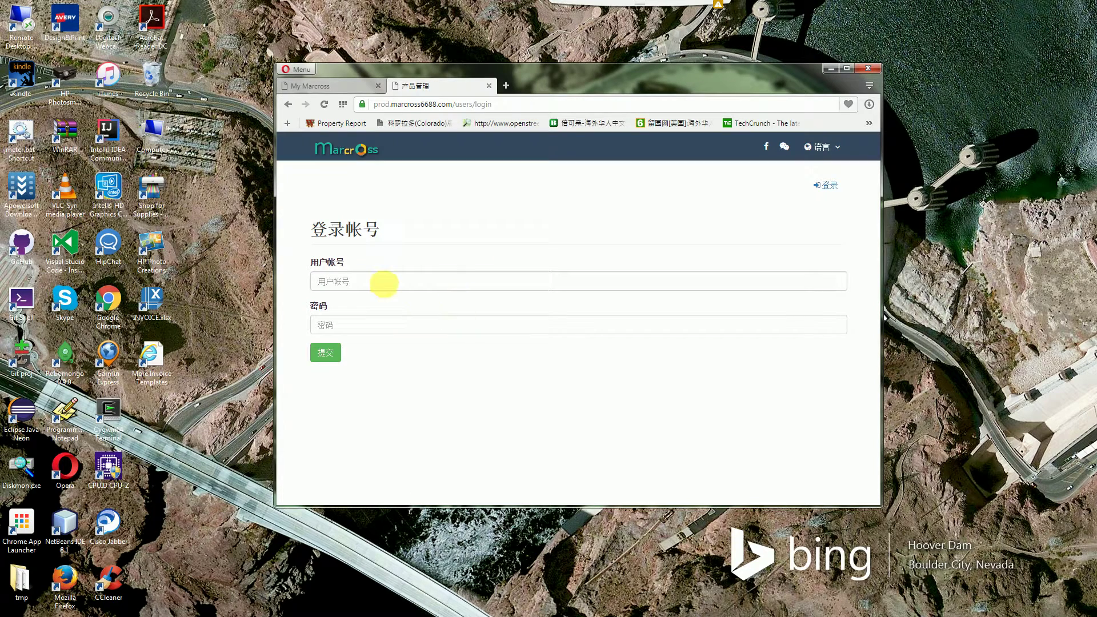
Sign in with the saved account e-mail plus 123 and the account password
{"action": "left_click", "coordinate": [383, 283]}
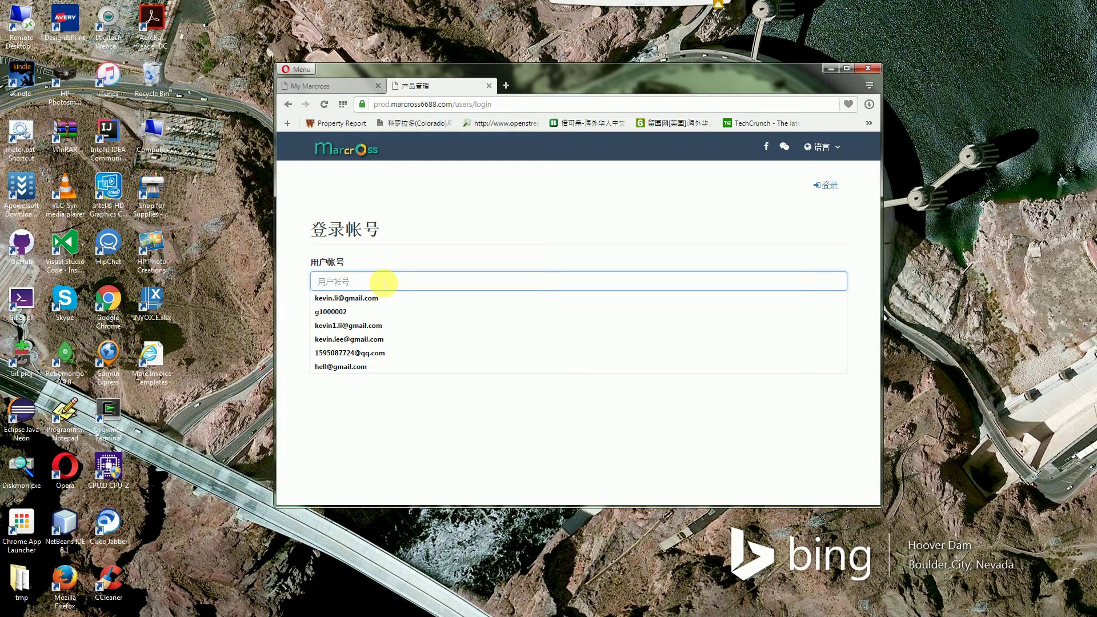
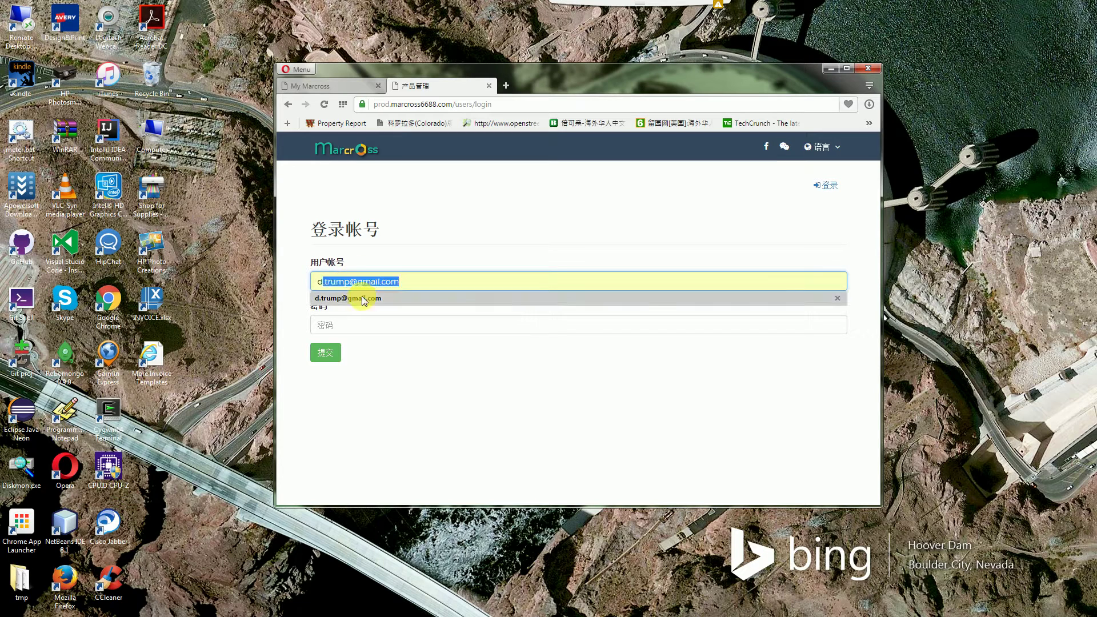
{"action": "left_click", "coordinate": [363, 300]}
{"action": "left_click", "coordinate": [350, 281]}
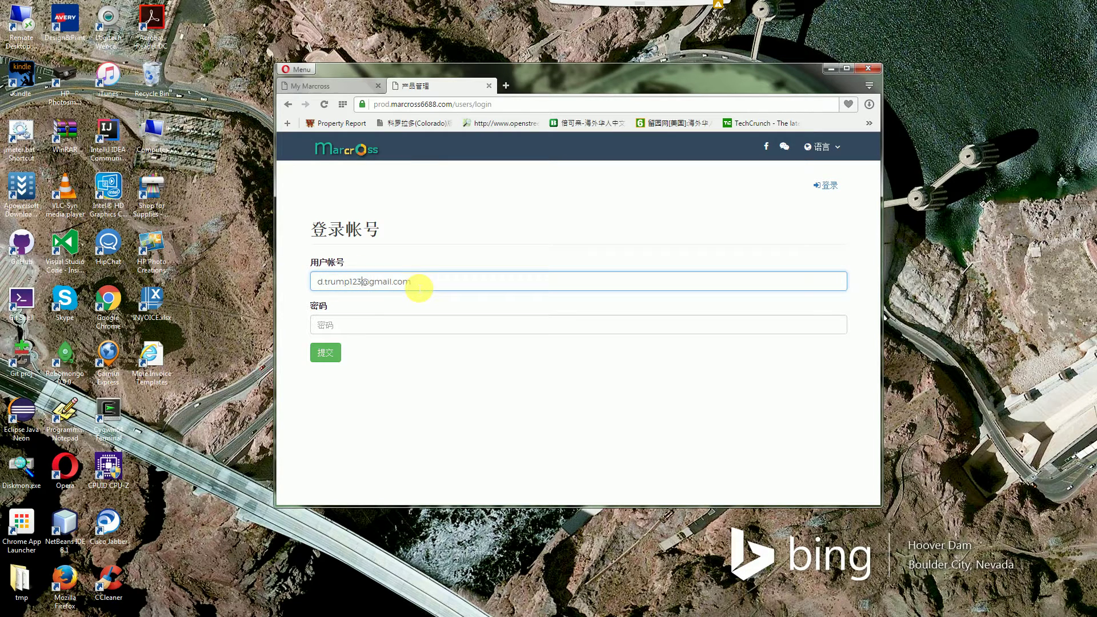
{"action": "left_click", "coordinate": [364, 331]}
{"action": "type", "text": "1234567"}
{"action": "left_click", "coordinate": [336, 358]}
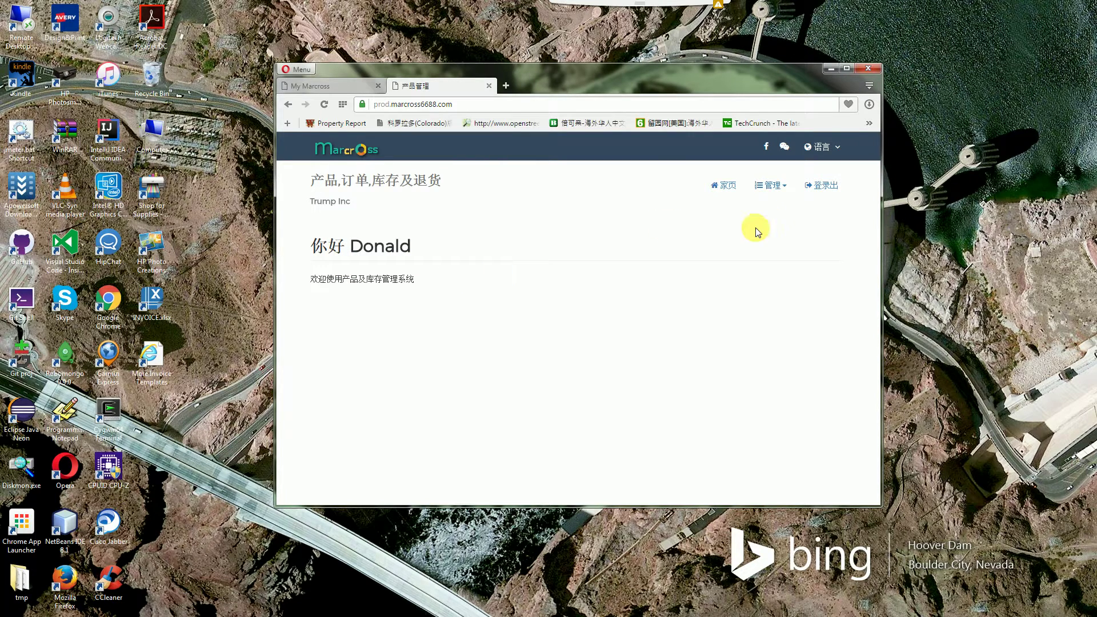
Go to 管理 > 退货 and start a new return with 新增退货单
{"action": "left_click", "coordinate": [783, 191]}
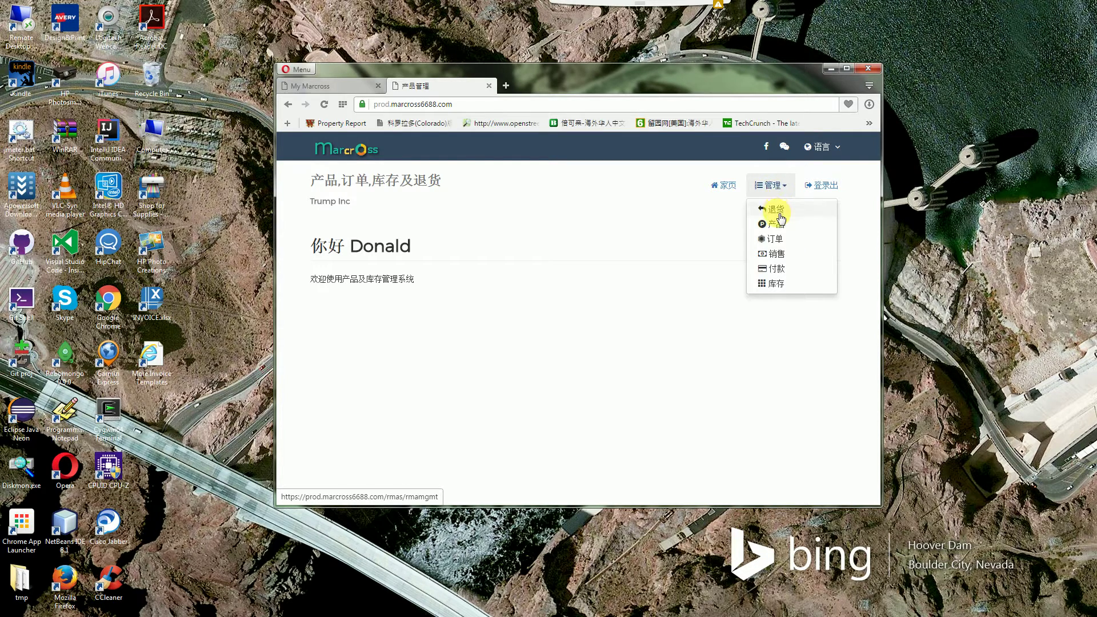
{"action": "left_click", "coordinate": [778, 210]}
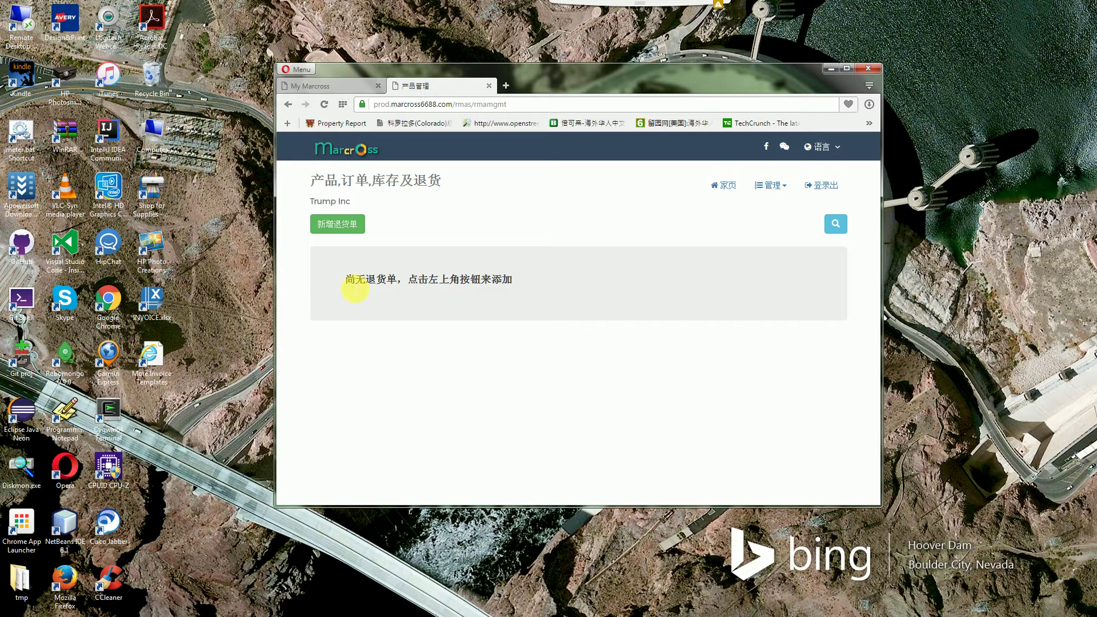
{"action": "left_click", "coordinate": [342, 225]}
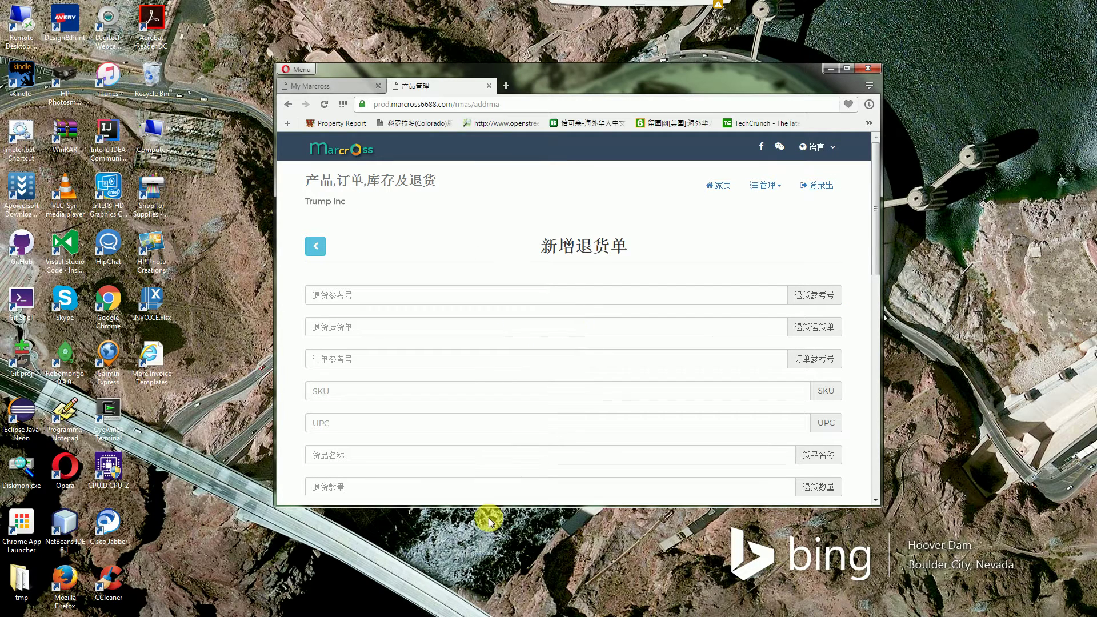
Fill references, tracking number, SKU GPS12341223, product GPS Navigation Carrvas 256M and quantity 49 from suggestions
{"action": "left_click_drag", "start_coordinate": [490, 509], "coordinate": [490, 584]}
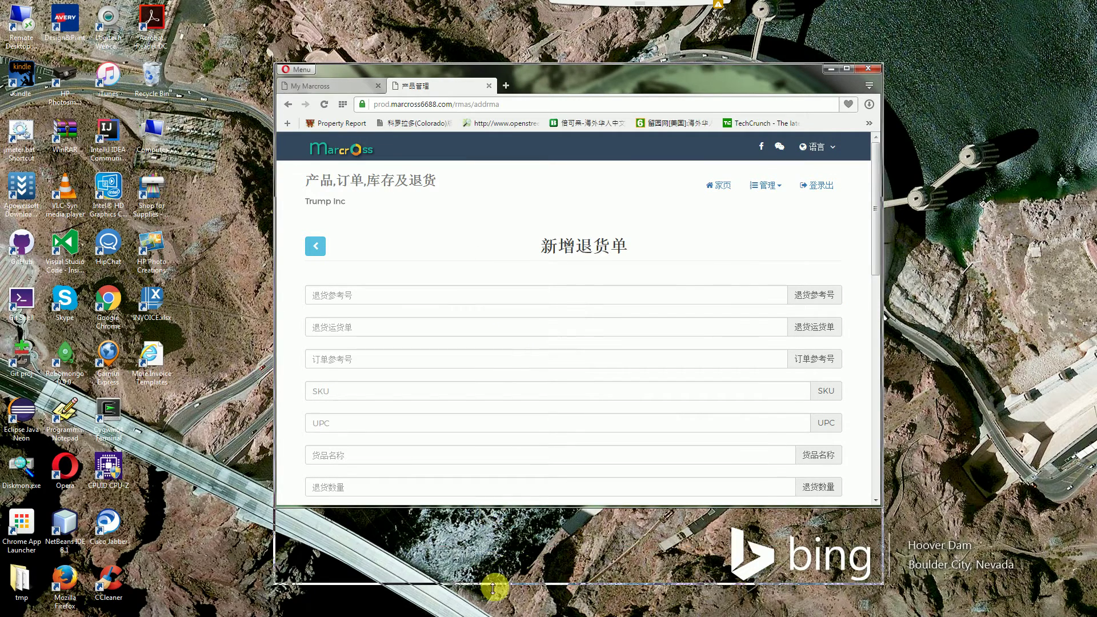
{"action": "scroll", "coordinate": [453, 253], "scroll_direction": "down", "scroll_amount": 1}
{"action": "left_click", "coordinate": [414, 245]}
{"action": "left_click", "coordinate": [395, 252]}
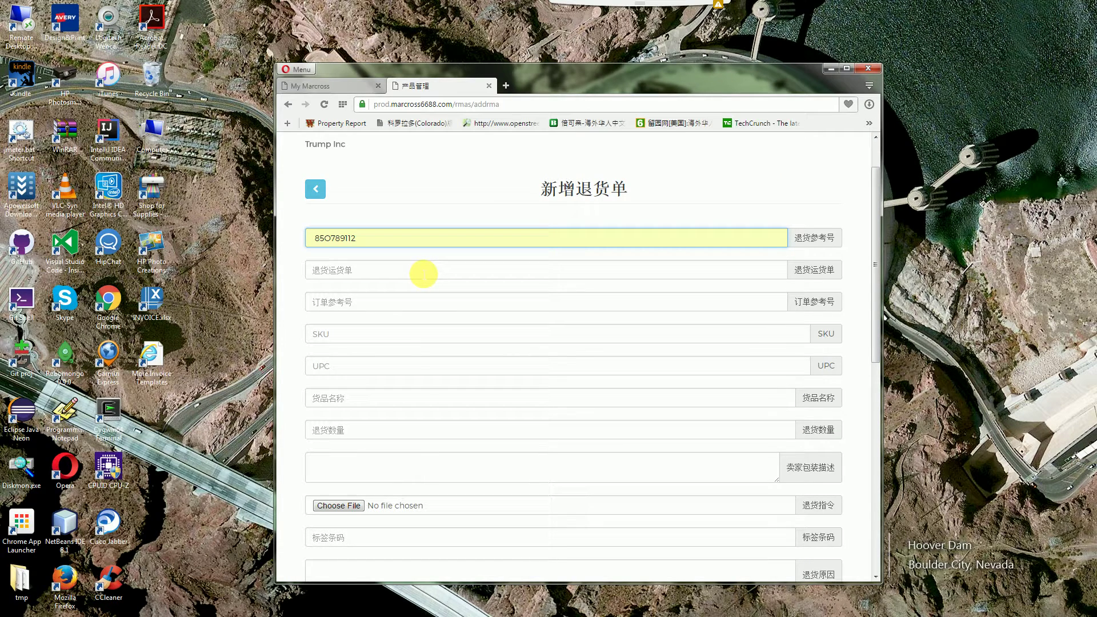
{"action": "double_click", "coordinate": [424, 275]}
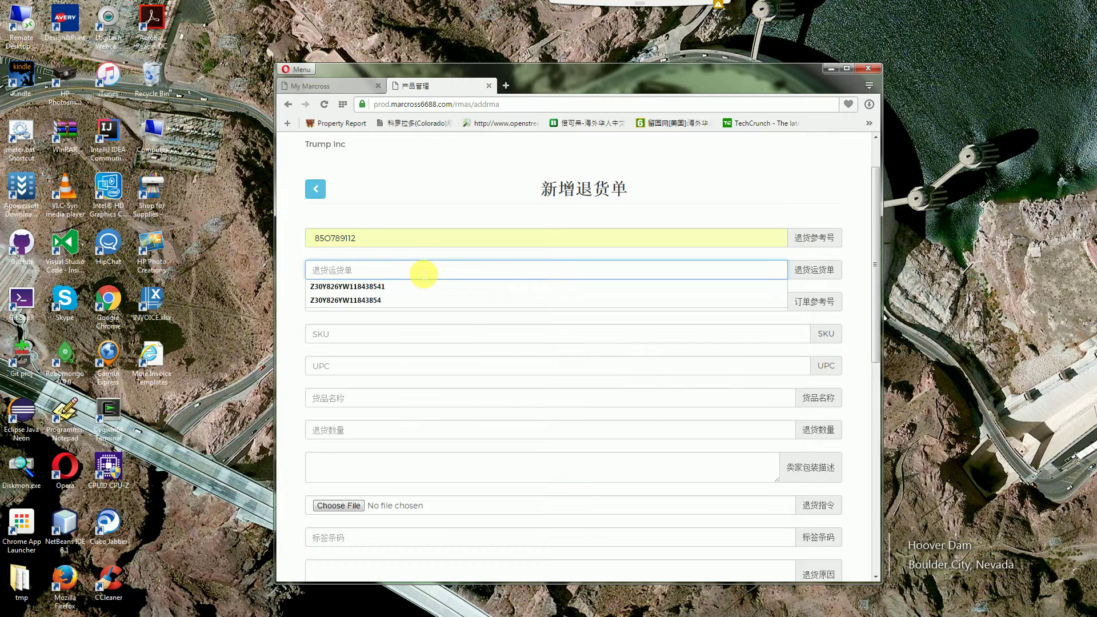
{"action": "left_click", "coordinate": [403, 287]}
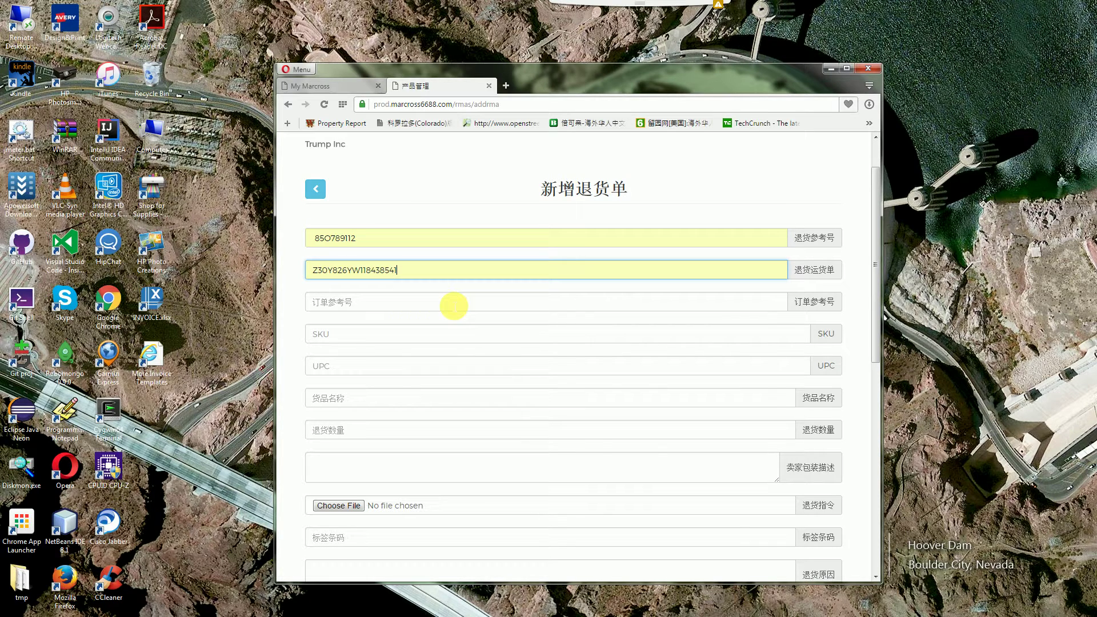
{"action": "double_click", "coordinate": [454, 306]}
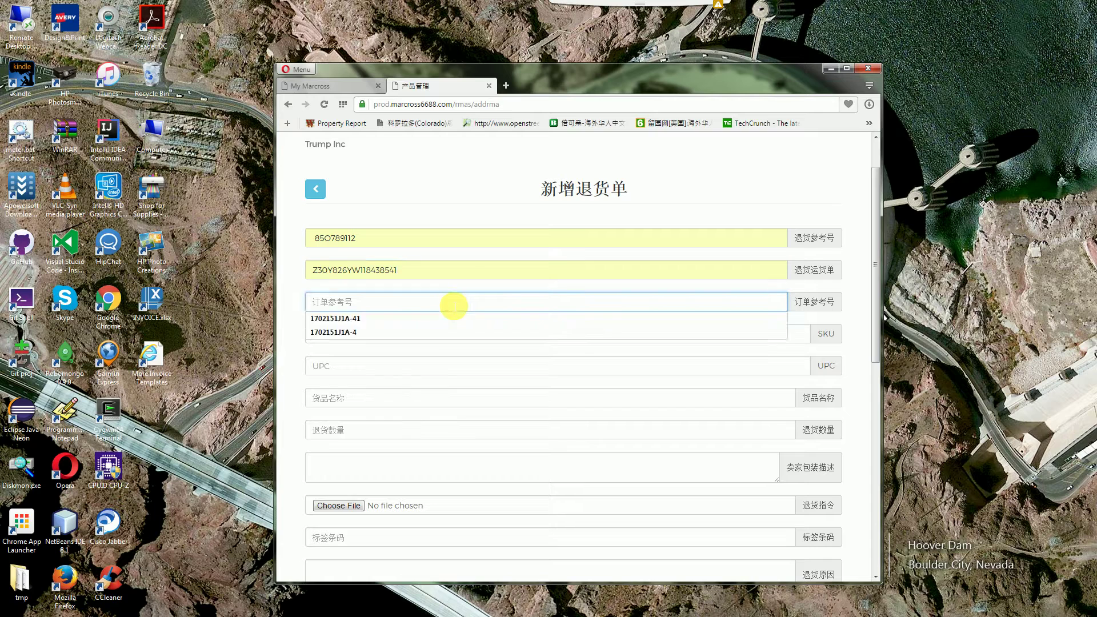
{"action": "left_click", "coordinate": [399, 321]}
{"action": "double_click", "coordinate": [414, 337]}
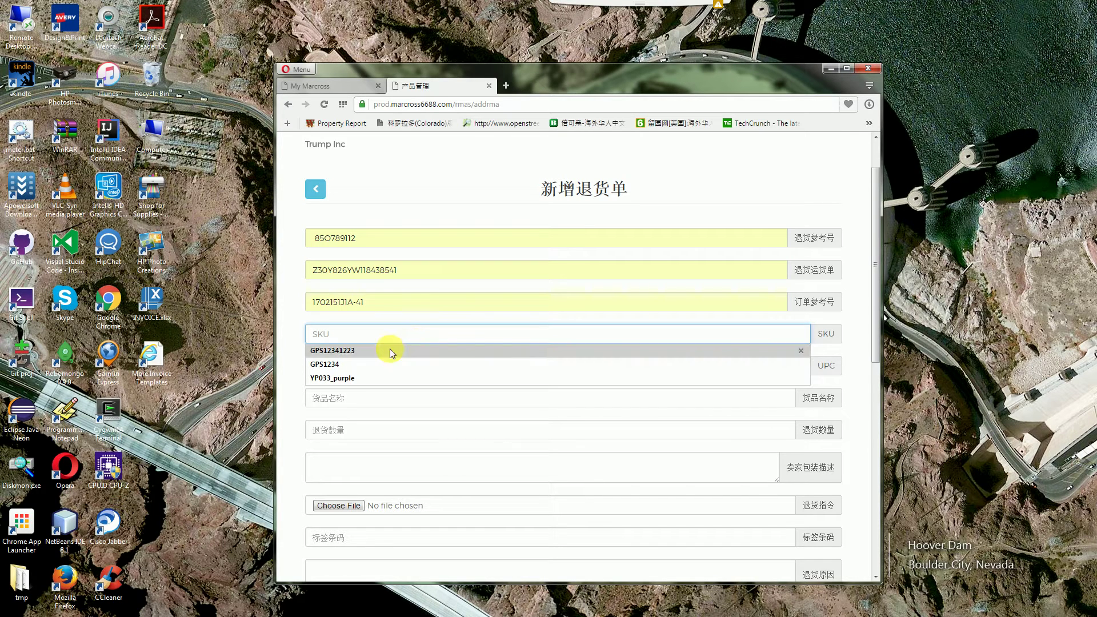
{"action": "left_click", "coordinate": [390, 350]}
{"action": "double_click", "coordinate": [425, 398]}
{"action": "left_click", "coordinate": [417, 415]}
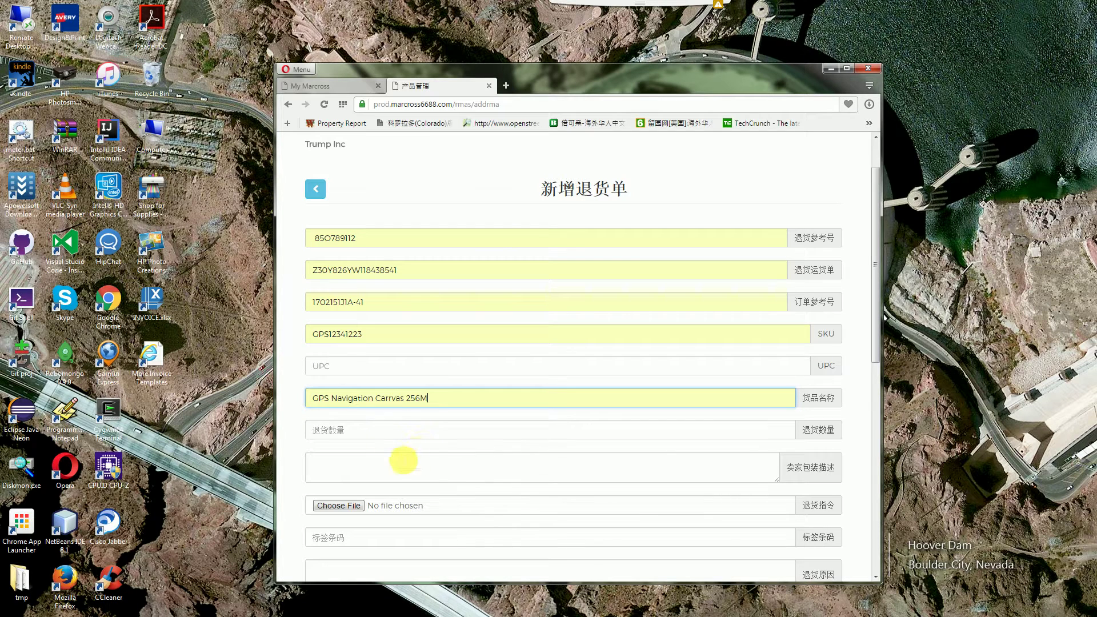
{"action": "double_click", "coordinate": [393, 433]}
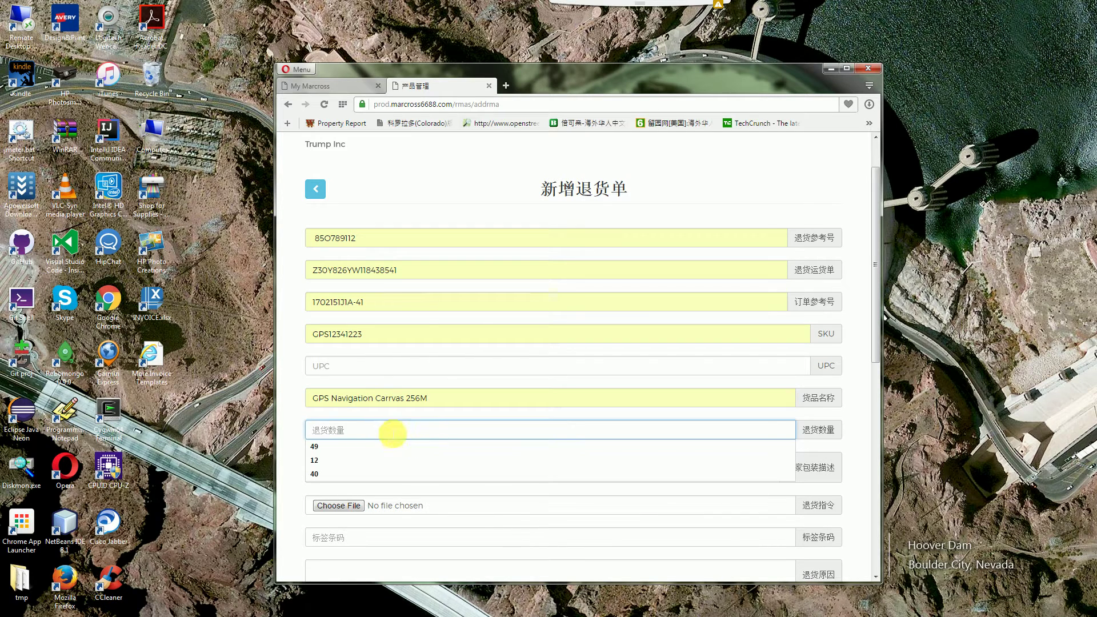
{"action": "left_click", "coordinate": [364, 446]}
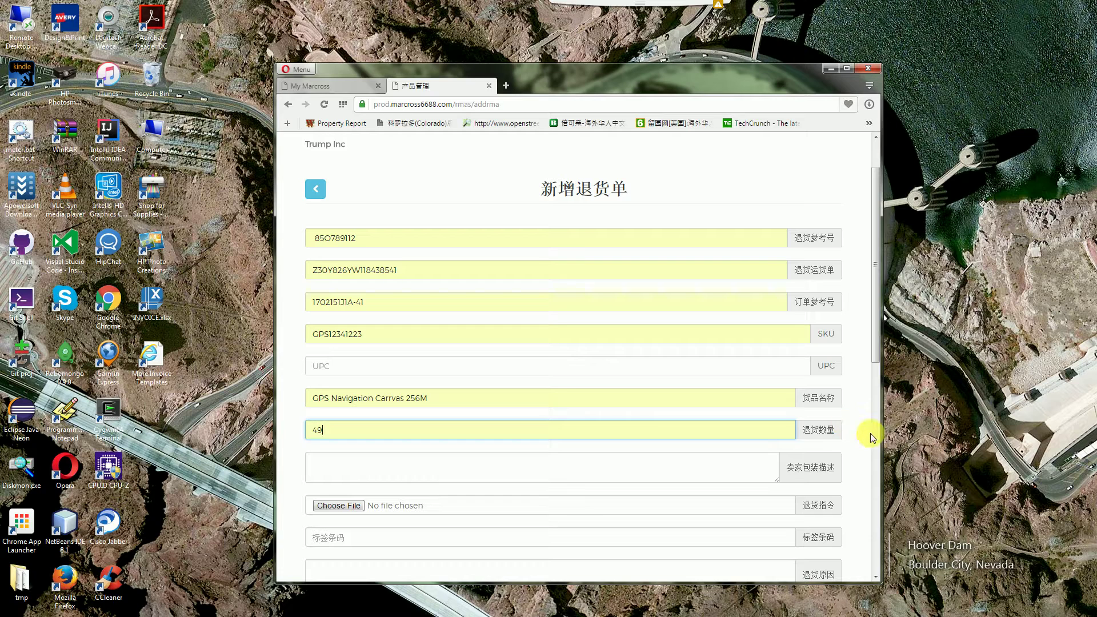
Write the seller packaging description 'GPS小和装'
{"action": "left_click", "coordinate": [563, 470]}
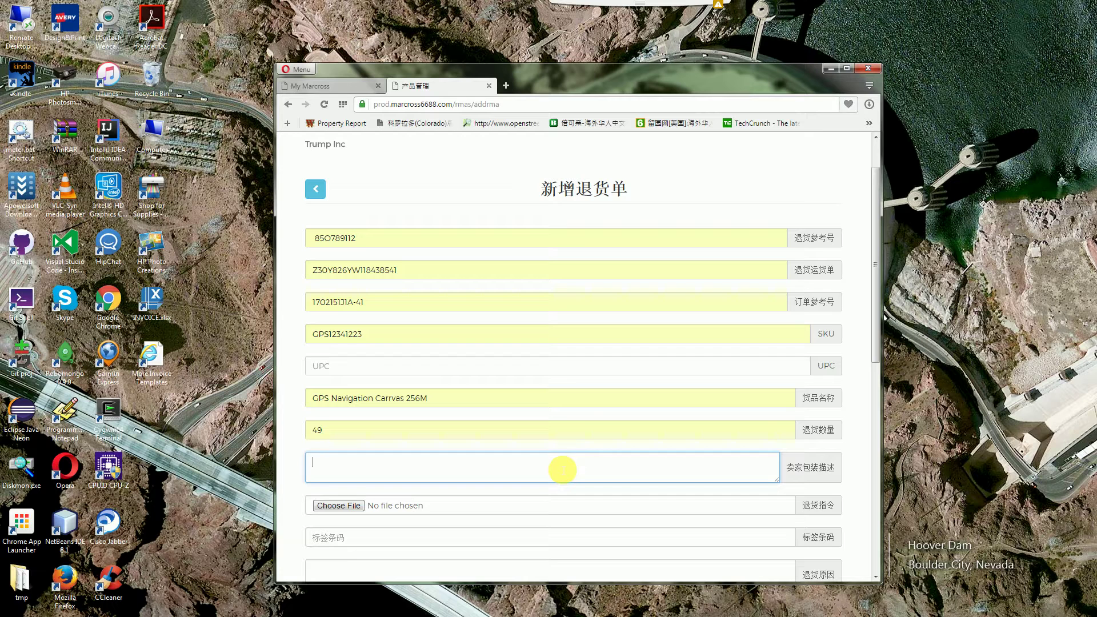
{"action": "type", "text": "GPS"}
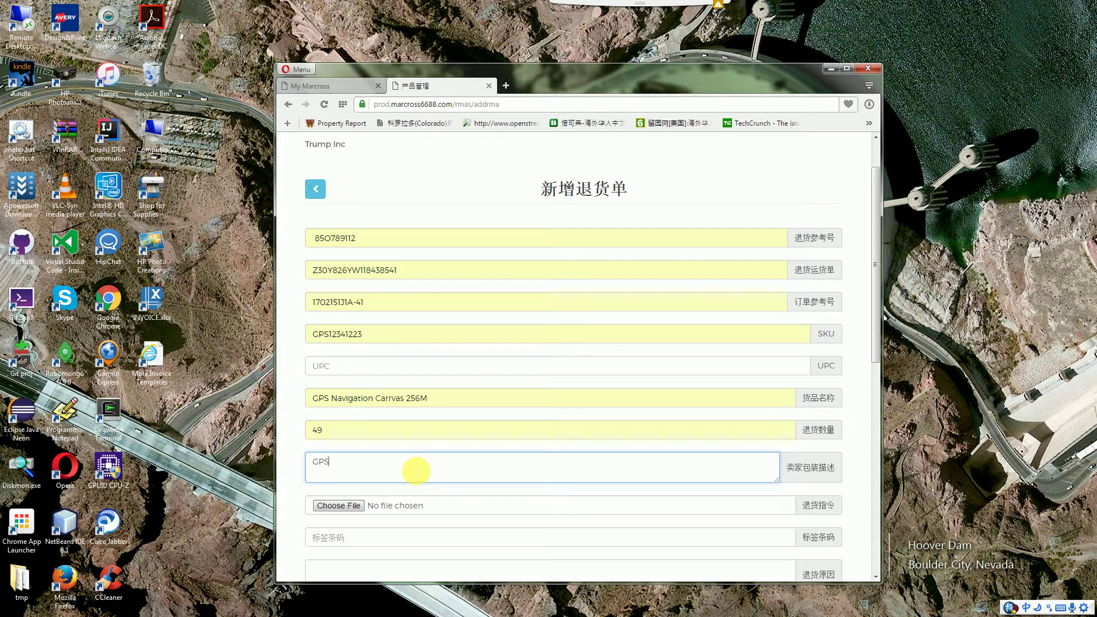
{"action": "type", "text": "xiao"}
{"action": "key", "text": "space"}
{"action": "type", "text": "he"}
{"action": "key", "text": "space"}
{"action": "type", "text": "vh"}
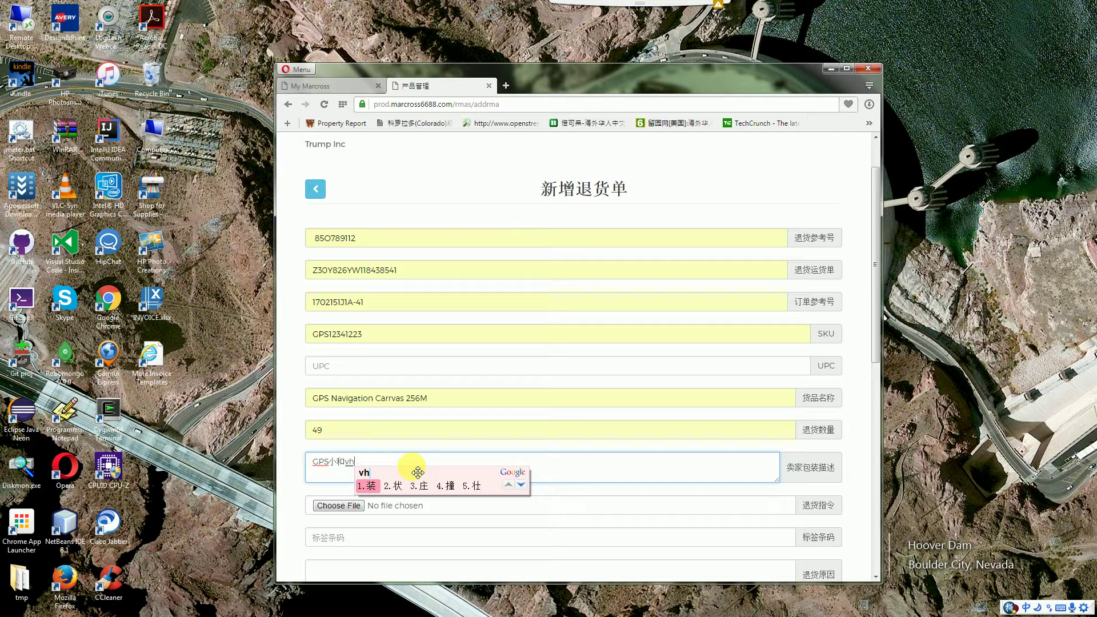
{"action": "key", "text": "space"}
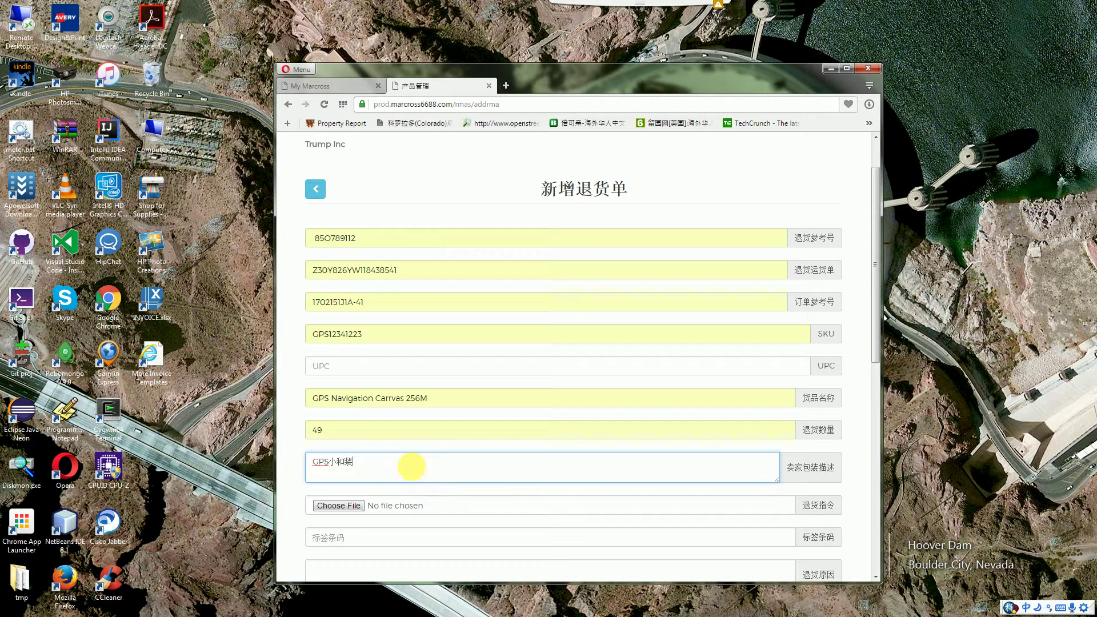
{"action": "left_click", "coordinate": [858, 477]}
Attach wo.docx as the return instruction file
{"action": "scroll", "coordinate": [859, 477], "scroll_direction": "down", "scroll_amount": 2}
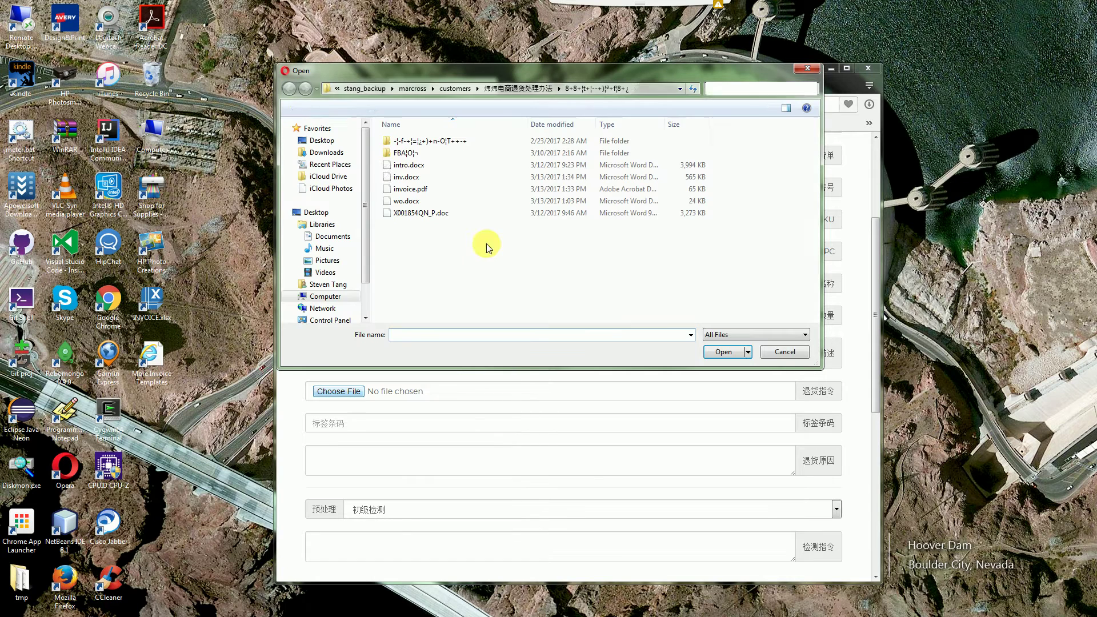
{"action": "left_click", "coordinate": [409, 202]}
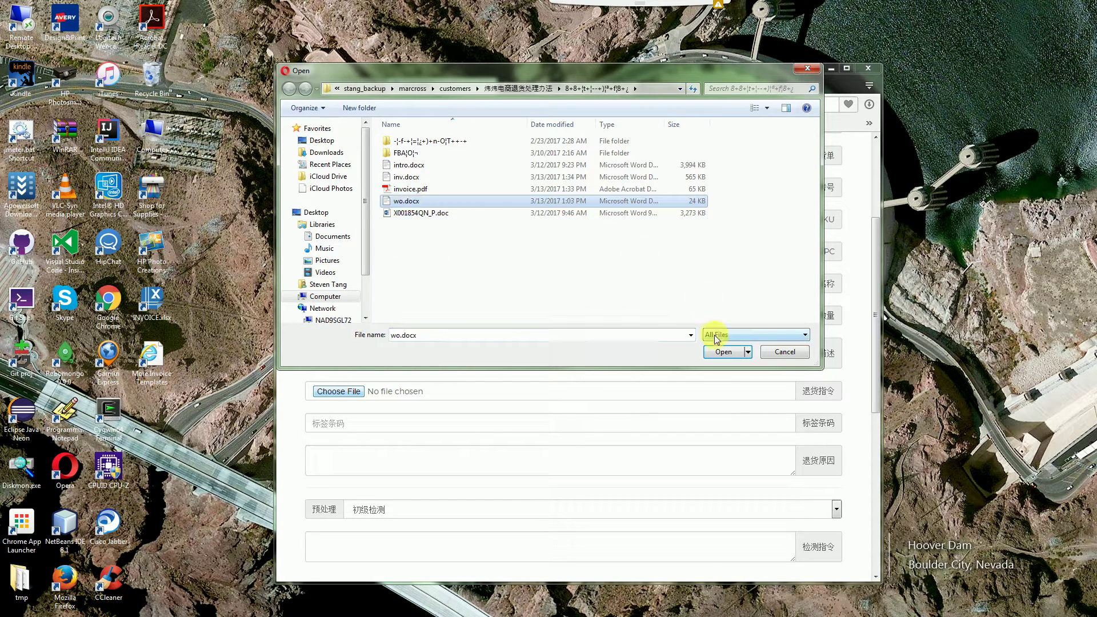
{"action": "left_click", "coordinate": [719, 352]}
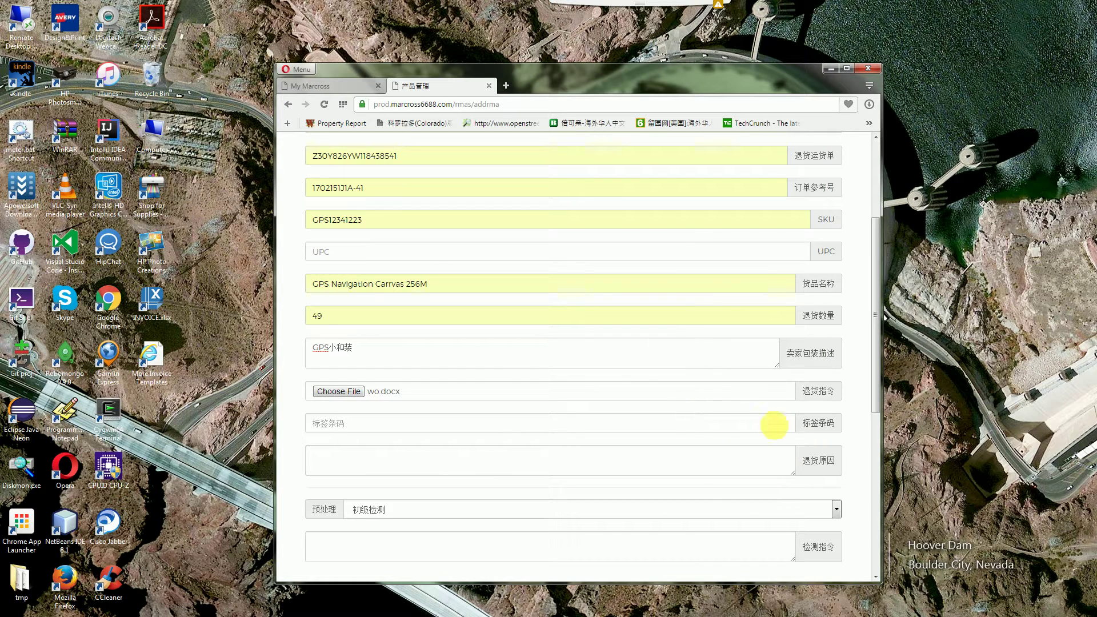
Set the label barcode to X0018E54QX from the suggestions
{"action": "scroll", "coordinate": [857, 446], "scroll_direction": "down", "scroll_amount": 1}
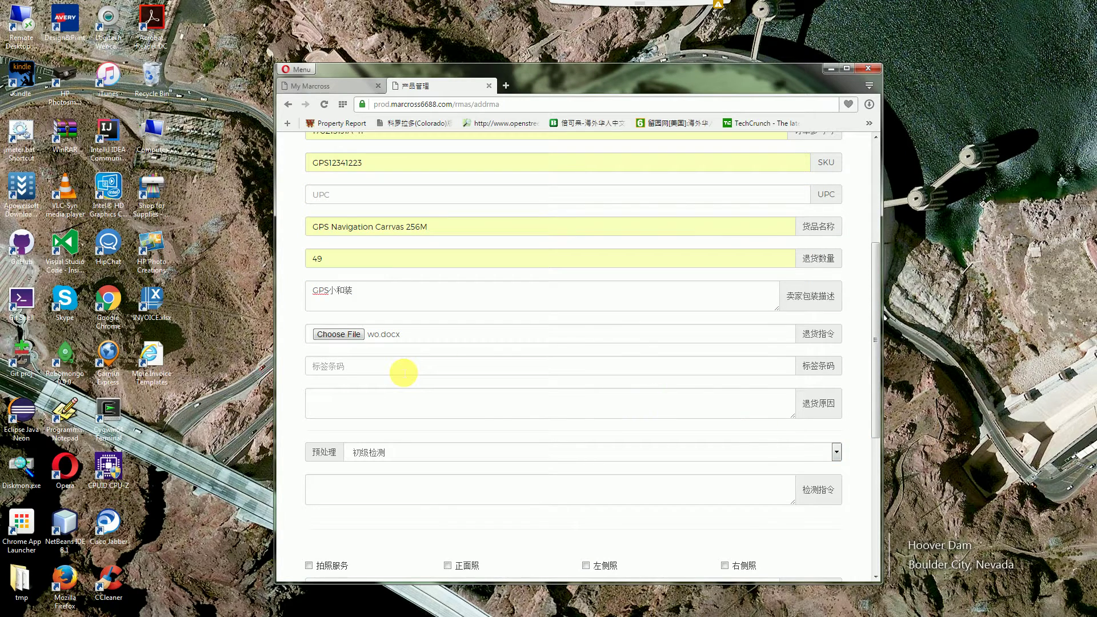
{"action": "left_click", "coordinate": [404, 372]}
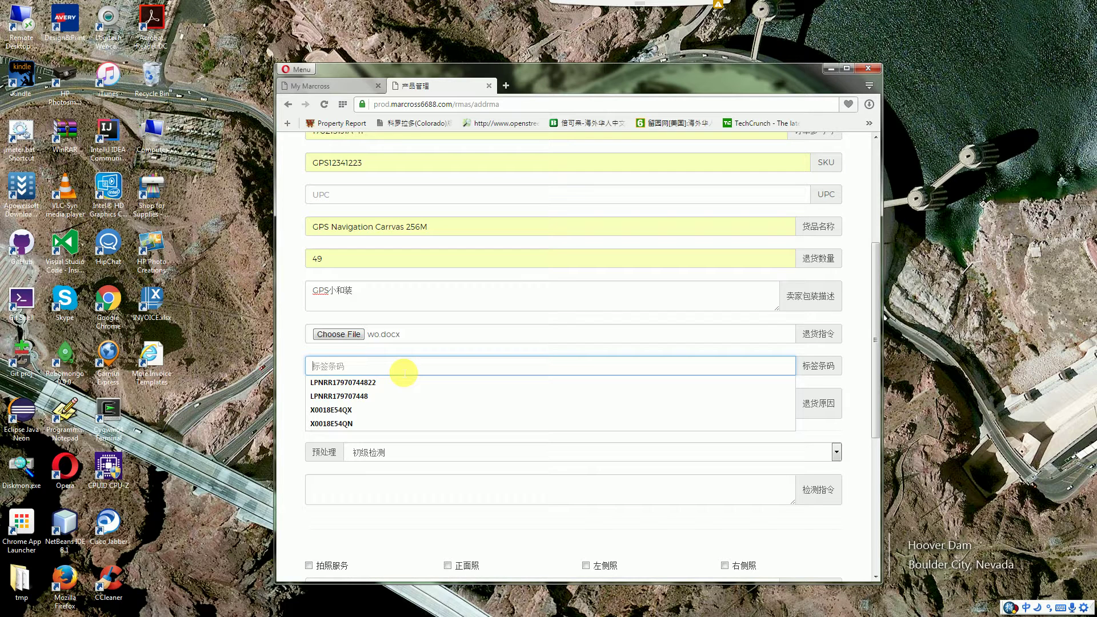
{"action": "left_click", "coordinate": [374, 410]}
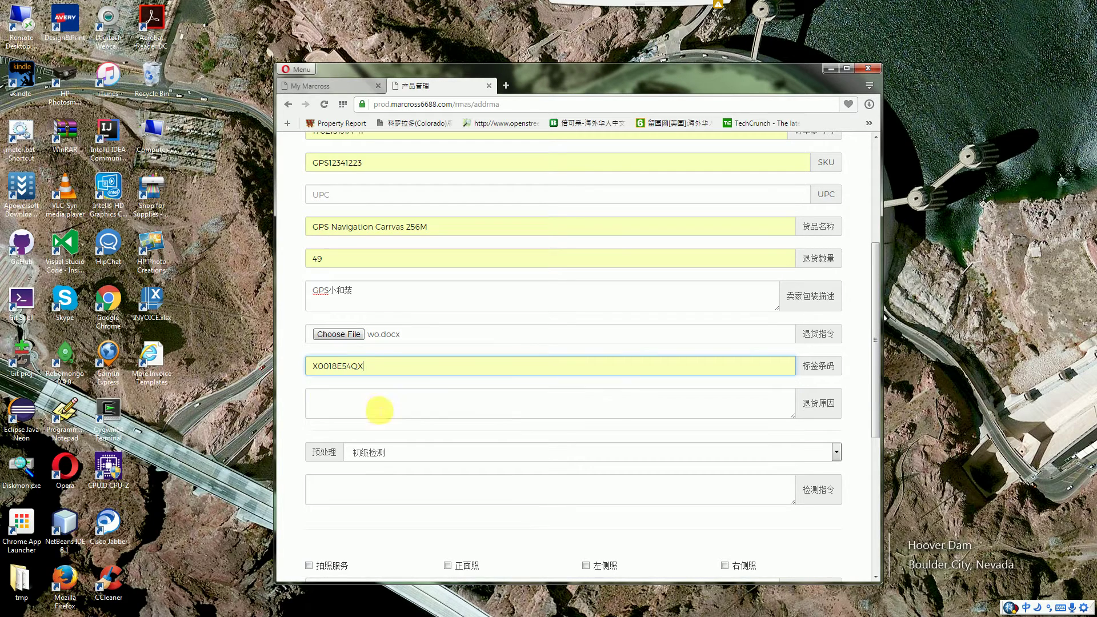
Enter the return reason '亚马逊说包装不合格，有一些产品贴错标签'
{"action": "left_click", "coordinate": [529, 417]}
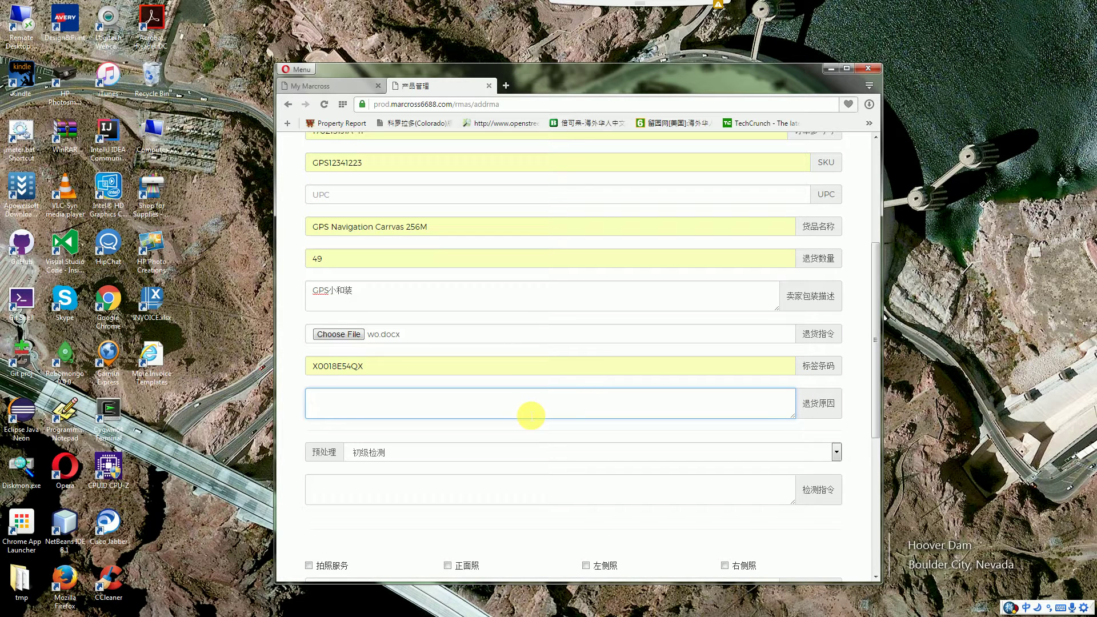
{"action": "type", "text": "yamax"}
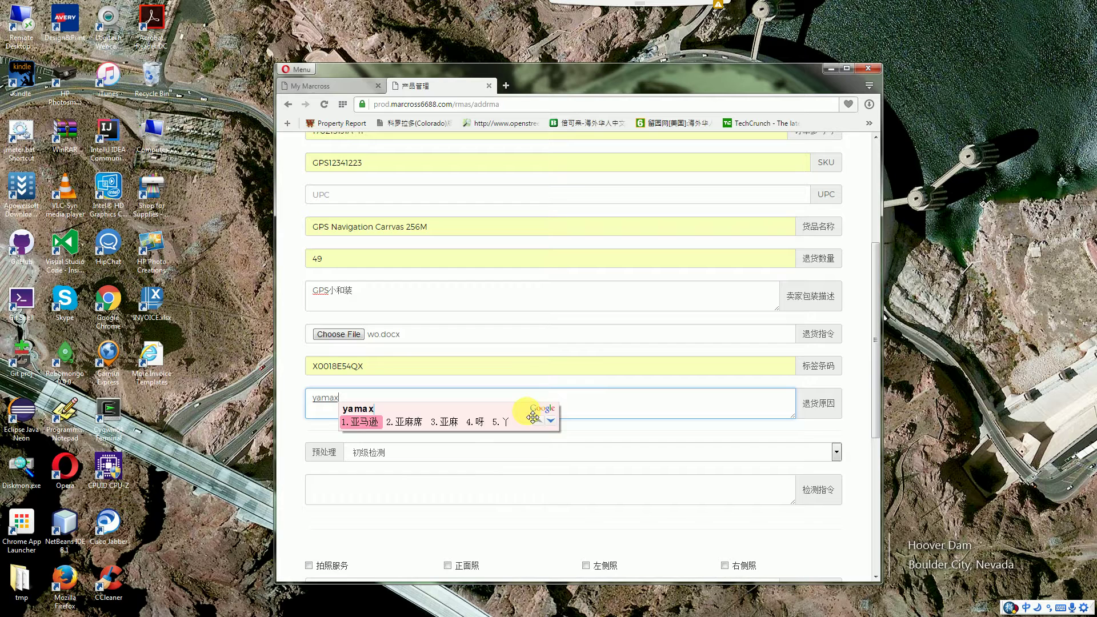
{"action": "key", "text": "space"}
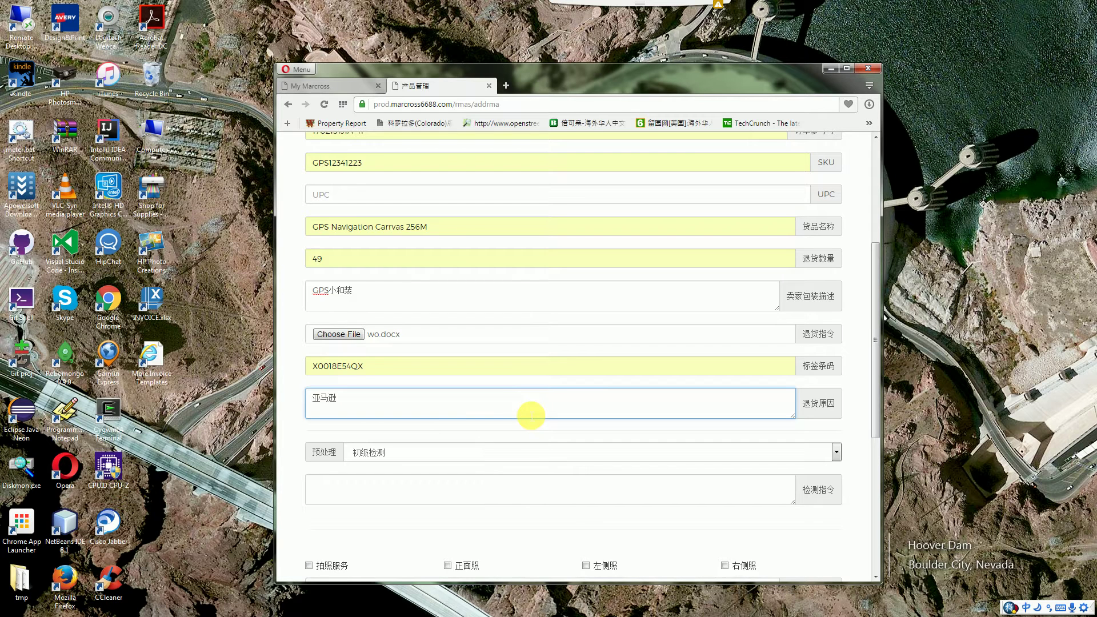
{"action": "type", "text": "io"}
{"action": "key", "text": "space"}
{"action": "type", "text": "baozhuang"}
{"action": "key", "text": "space"}
{"action": "type", "text": "buheg"}
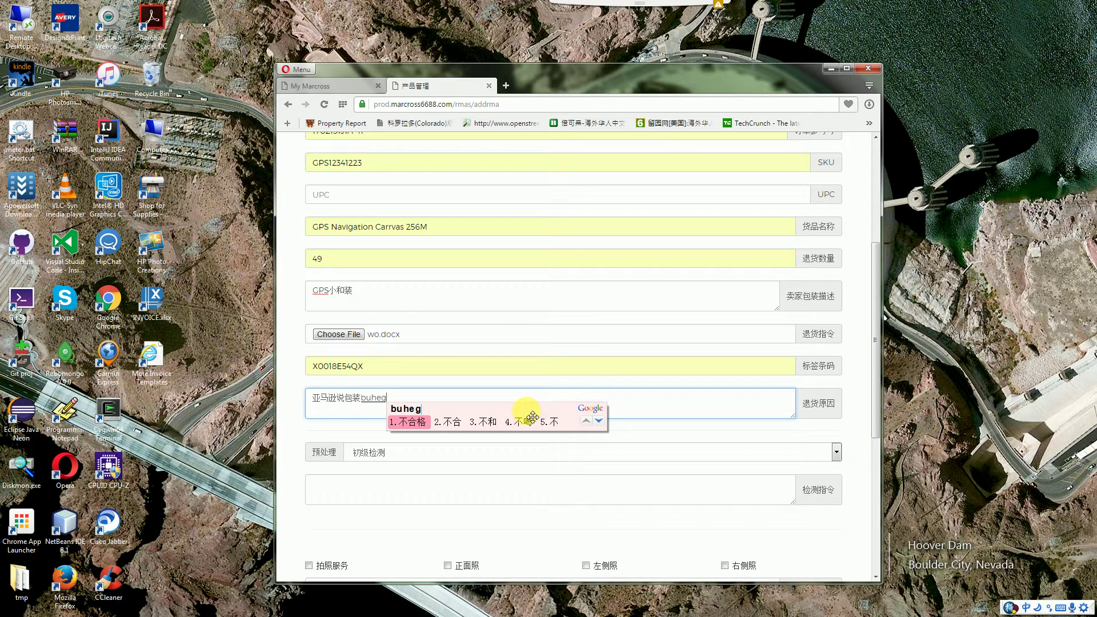
{"action": "key", "text": "space"}
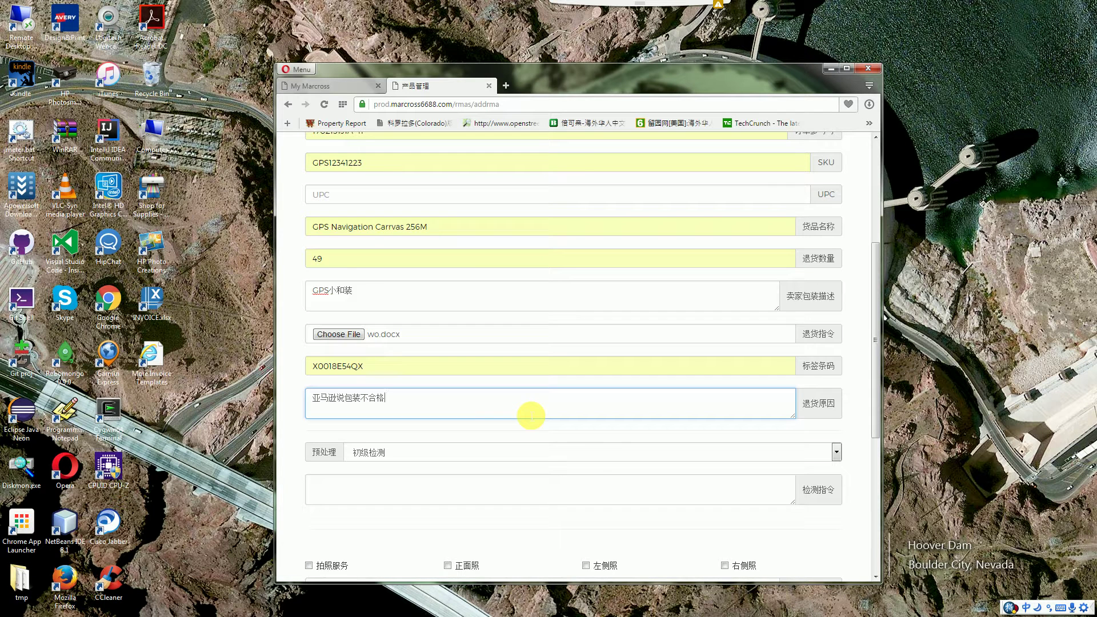
{"action": "type", "text": "，you"}
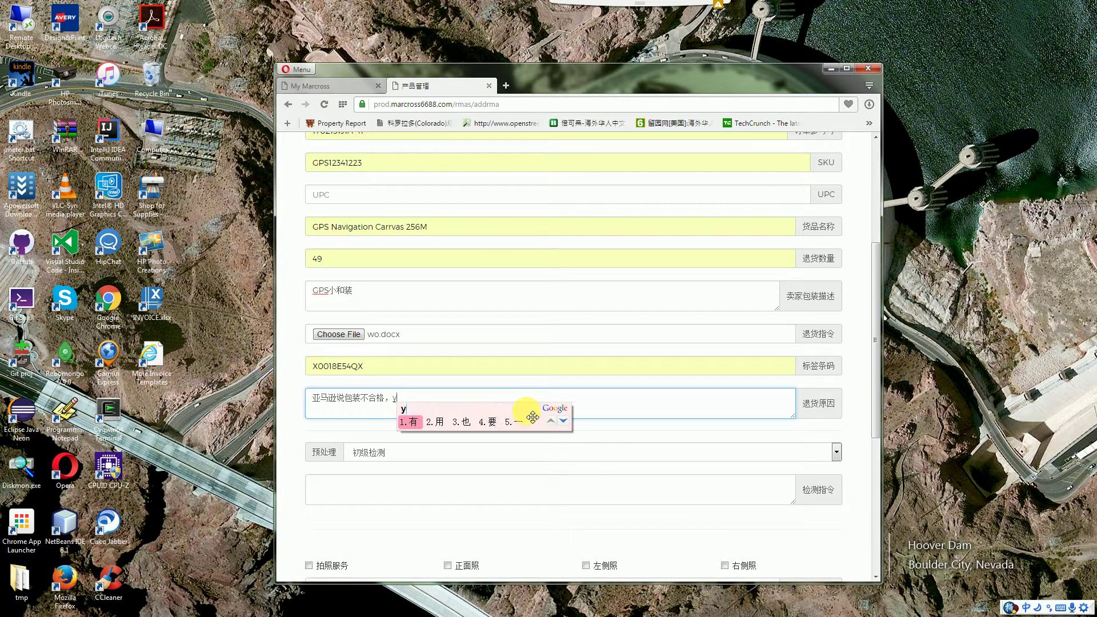
{"action": "key", "text": "space"}
{"action": "type", "text": "x"}
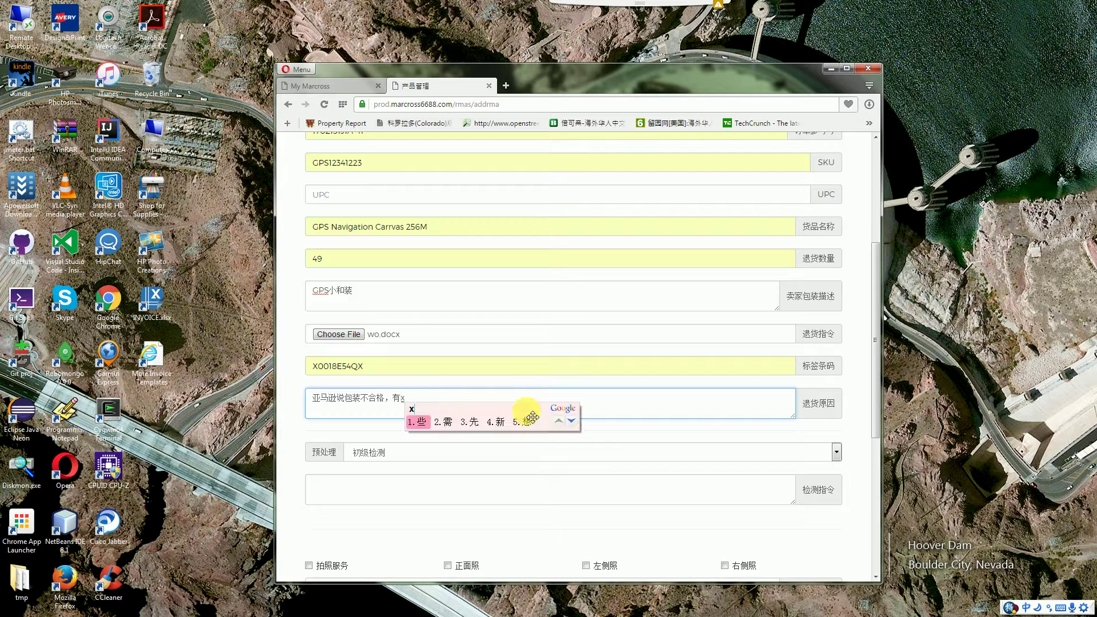
{"action": "key", "text": "BackSpace"}
{"action": "type", "text": "yix"}
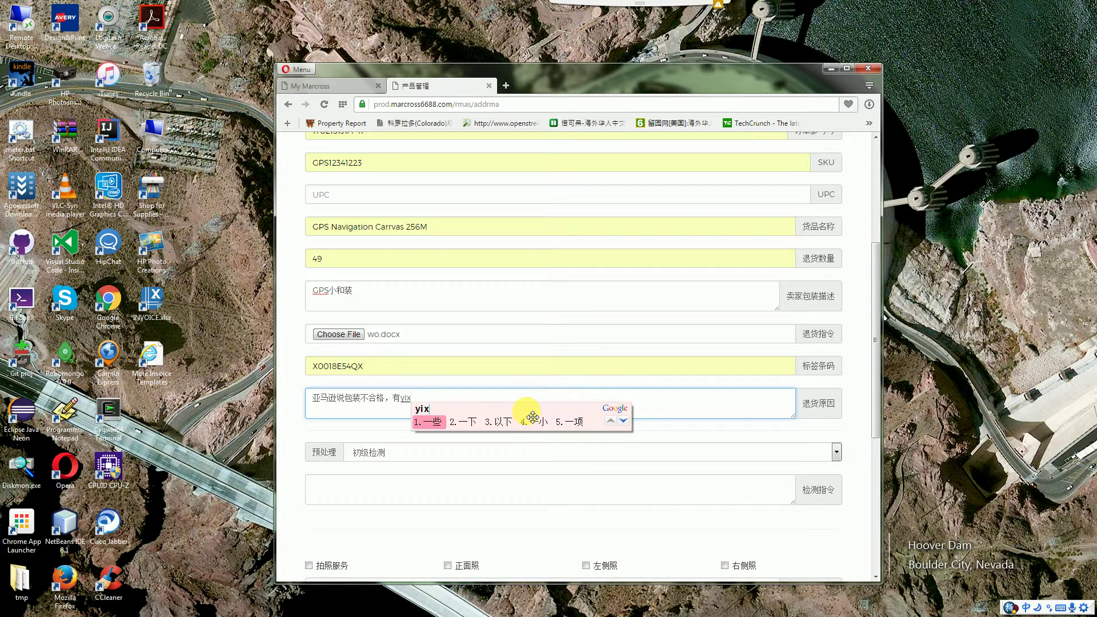
{"action": "key", "text": "space"}
{"action": "type", "text": "ufp"}
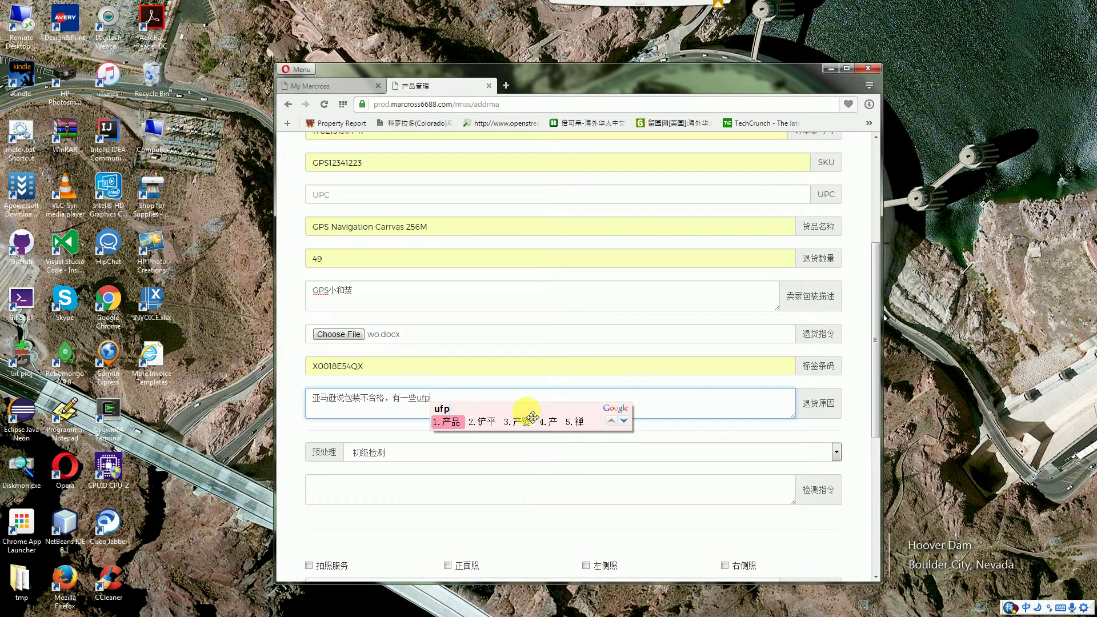
{"action": "key", "text": "space"}
{"action": "type", "text": "tmco"}
{"action": "key", "text": "space"}
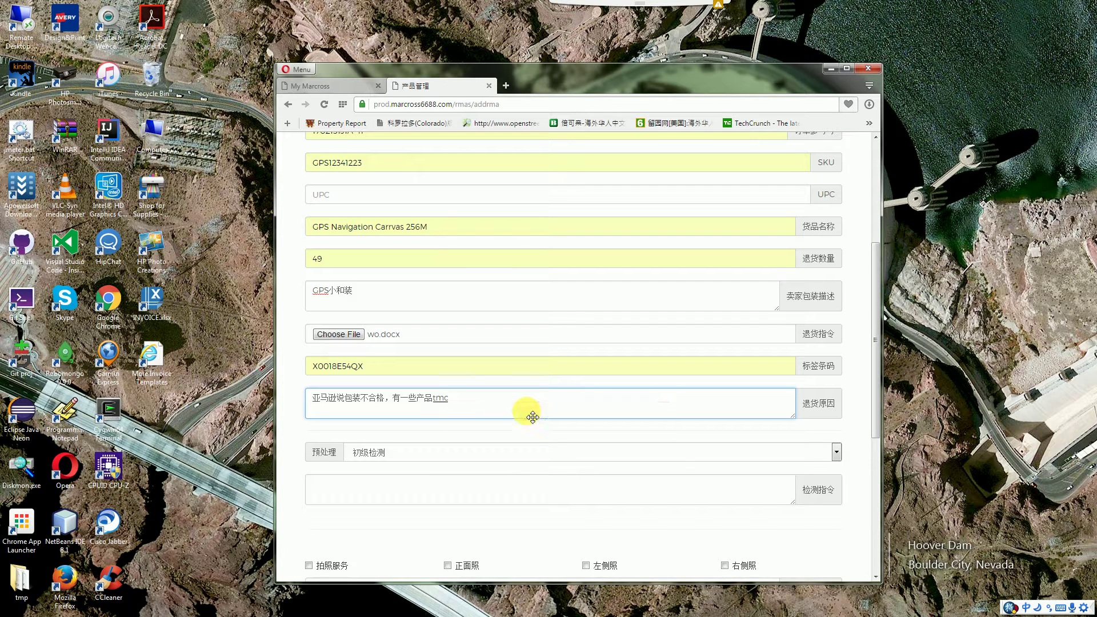
{"action": "type", "text": "bq"}
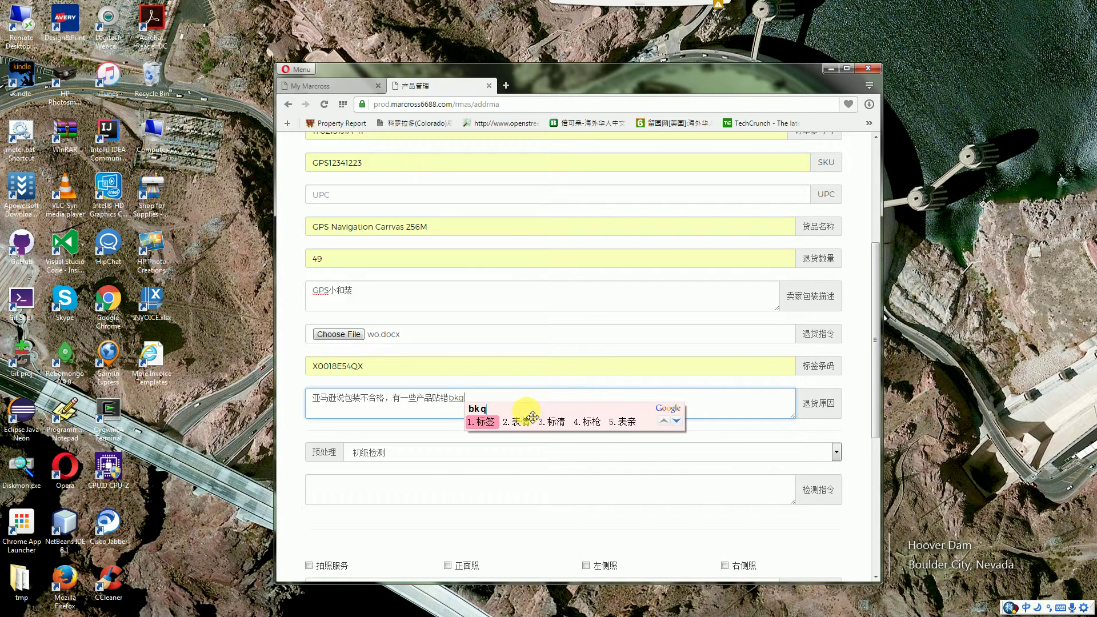
{"action": "key", "text": "space"}
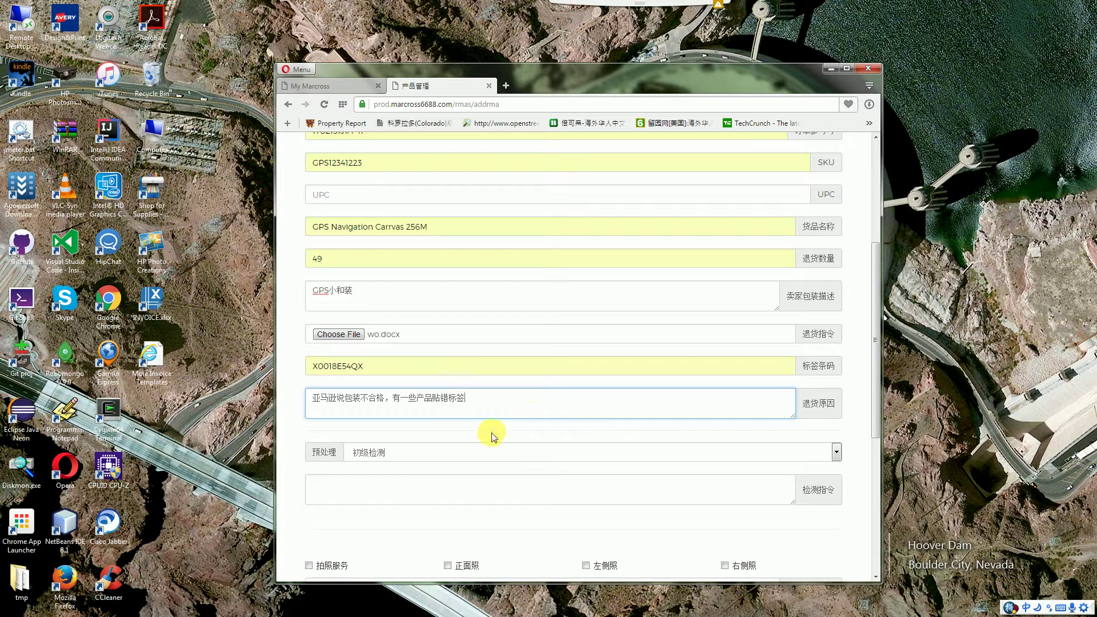
{"action": "left_click", "coordinate": [487, 437]}
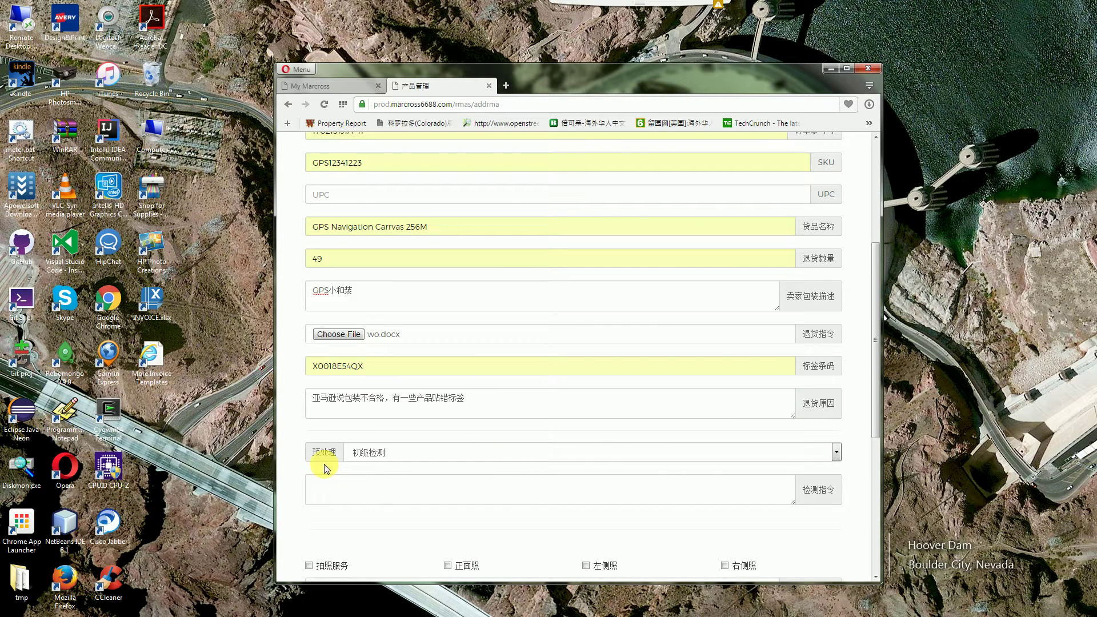
Change the pre-processing level from 初级检测 to 特级检测
{"action": "left_click", "coordinate": [563, 455]}
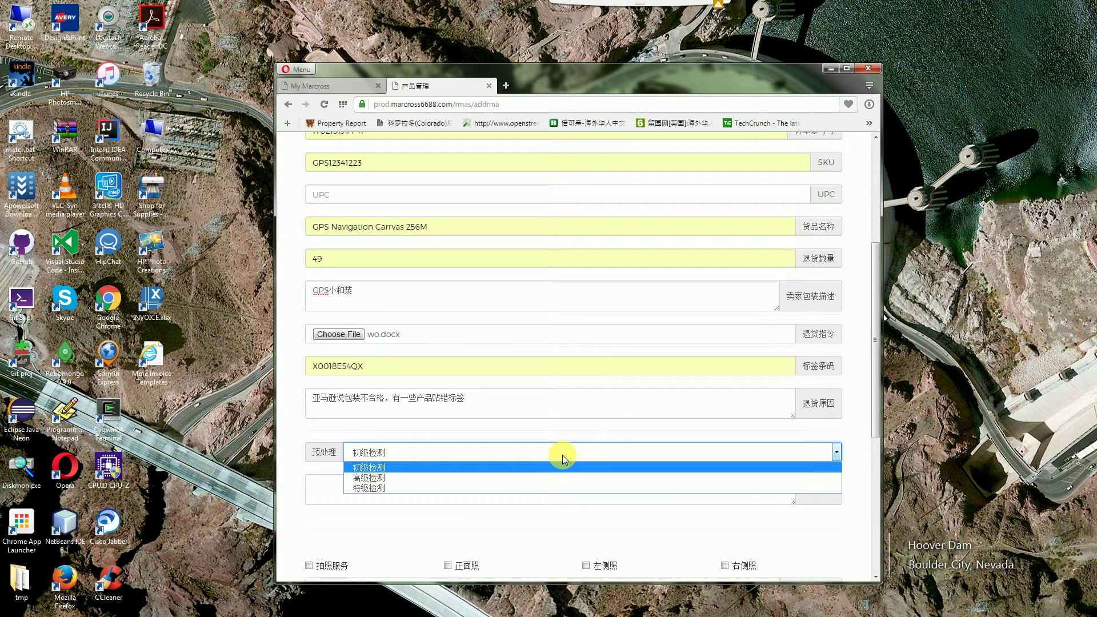
{"action": "left_click", "coordinate": [562, 455]}
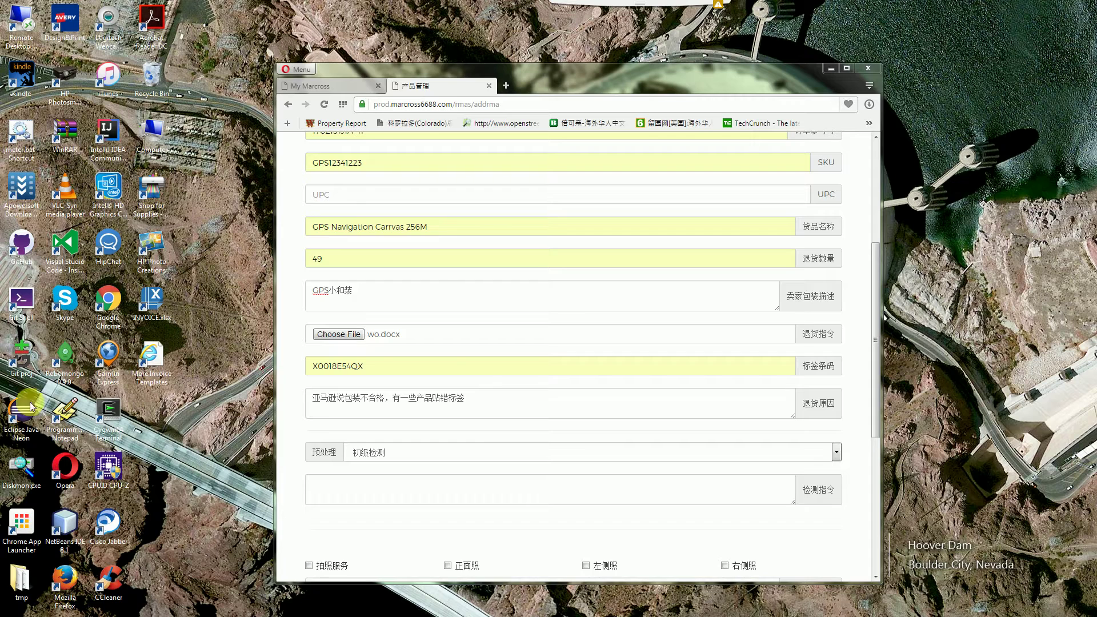
{"action": "left_click", "coordinate": [438, 455]}
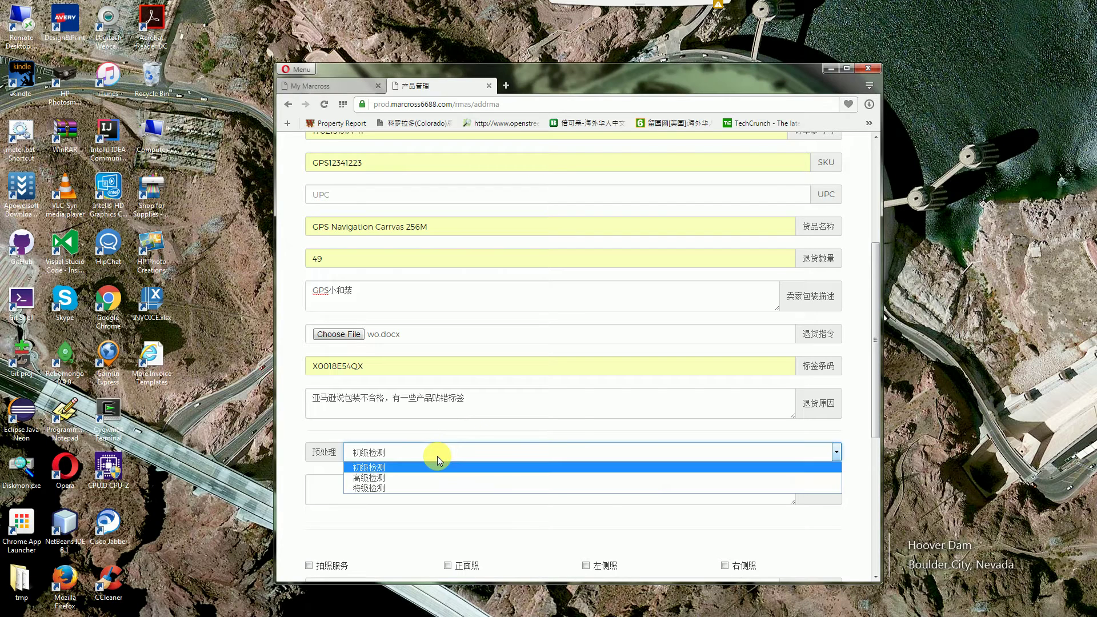
{"action": "key", "text": "Return"}
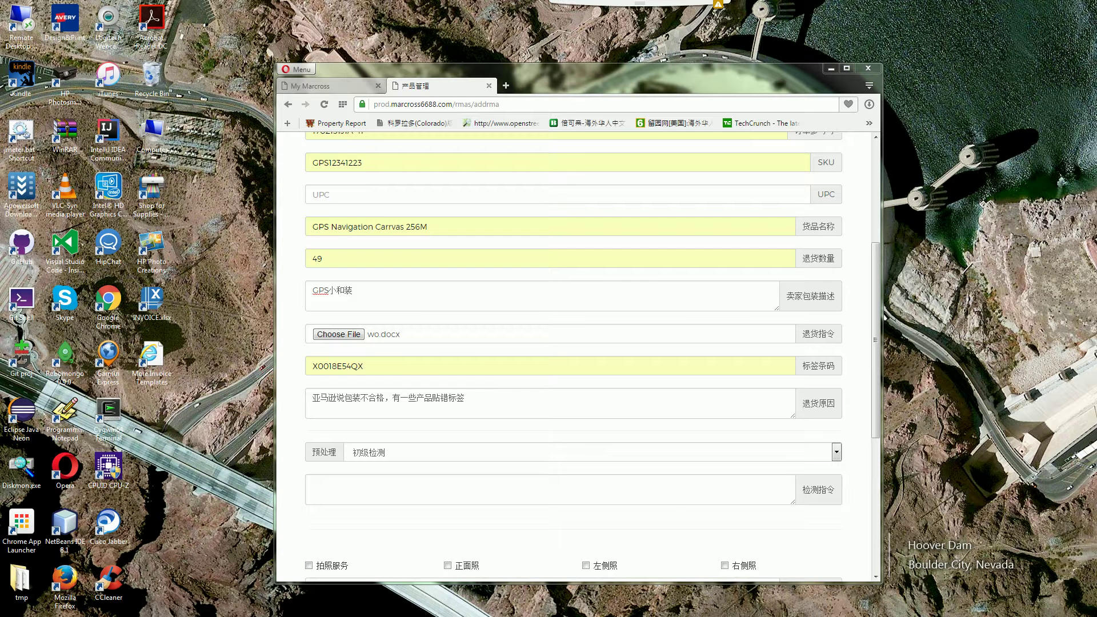
{"action": "left_click", "coordinate": [521, 453]}
{"action": "left_click", "coordinate": [468, 487]}
Enter '打开包装，检查外观' as the 检测指令 and enlarge its text box slightly
{"action": "left_click", "coordinate": [346, 487]}
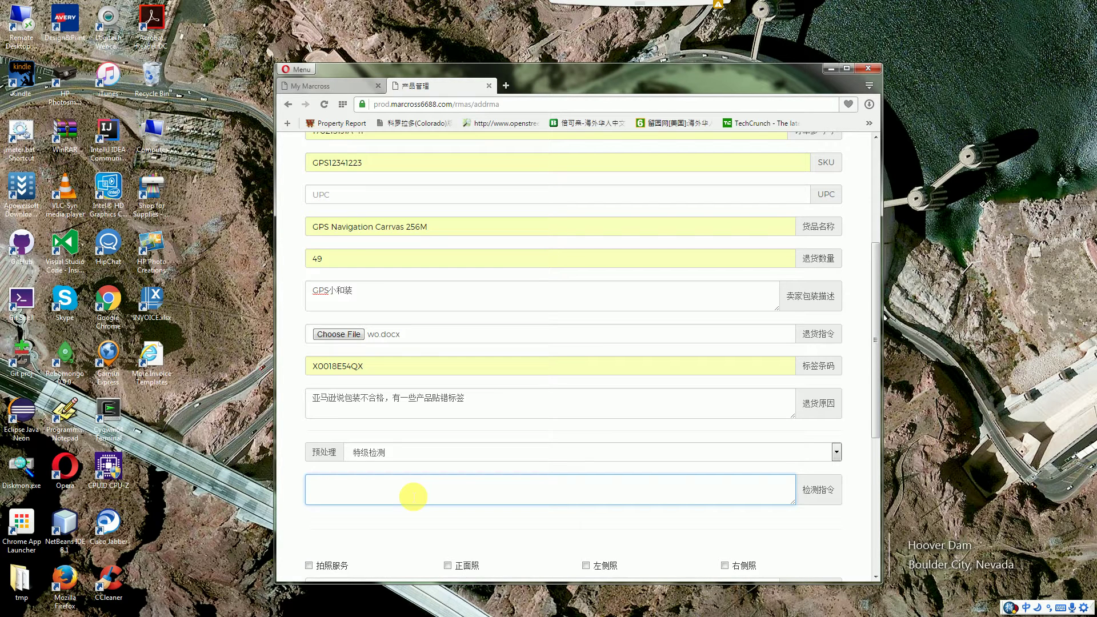
{"action": "type", "text": "da"}
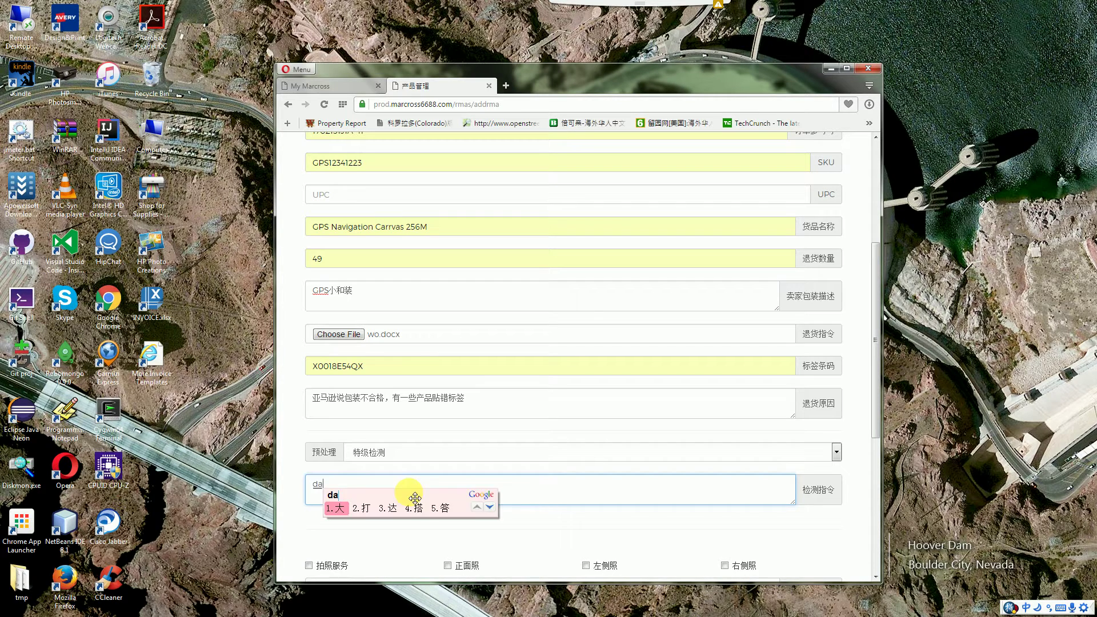
{"action": "type", "text": "k"}
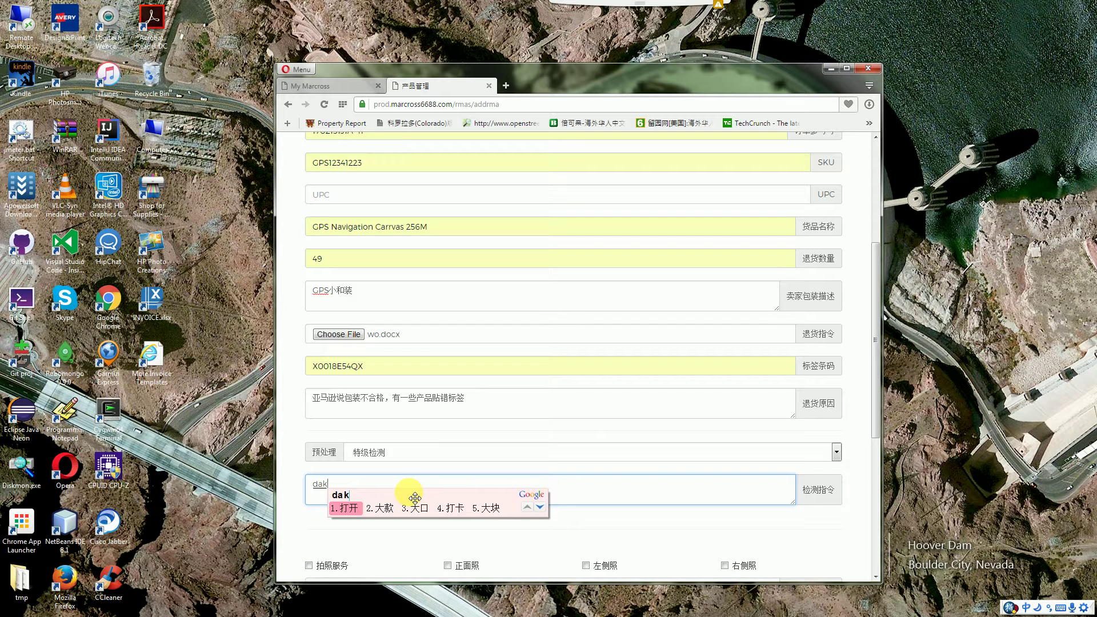
{"action": "type", "text": "bdv"}
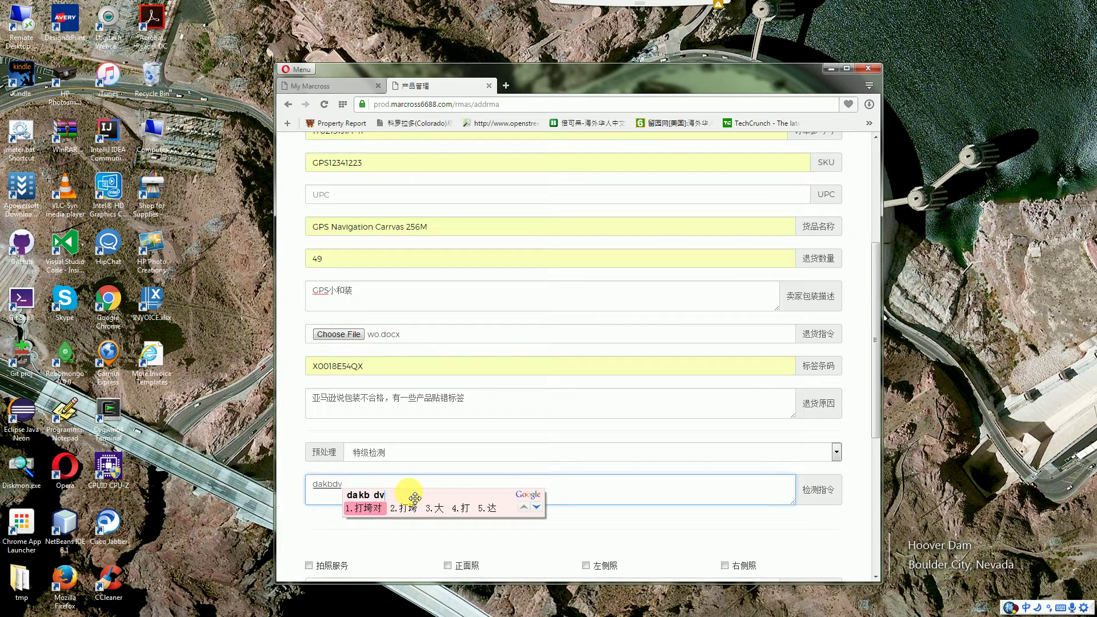
{"action": "key", "text": "BackSpace"}
{"action": "key", "text": "BackSpace"}
{"action": "key", "text": "BackSpace"}
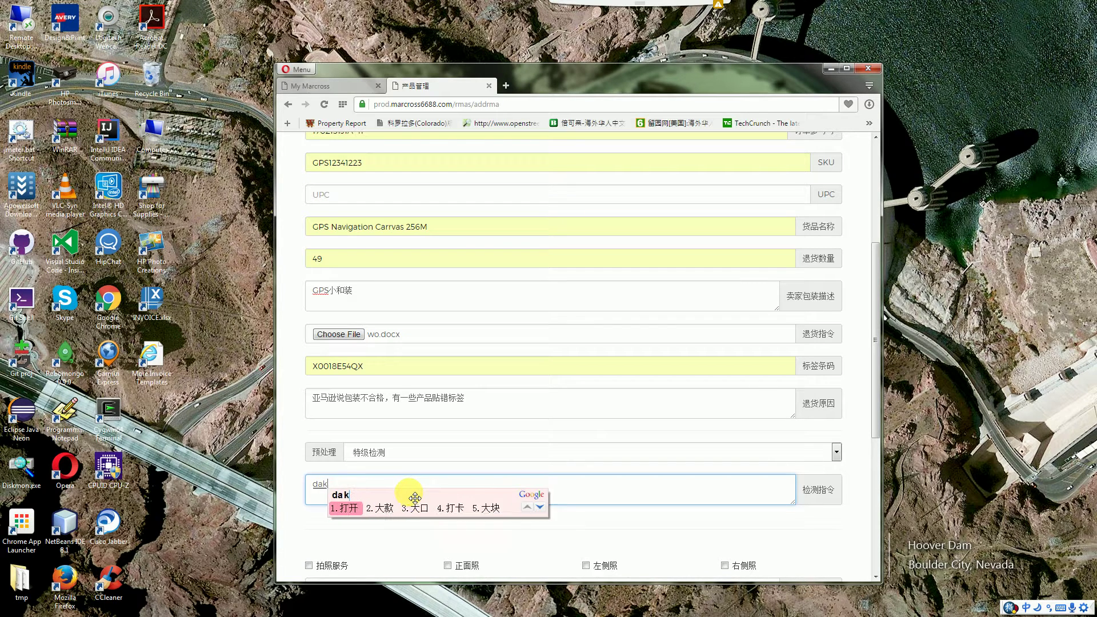
{"action": "key", "text": "space"}
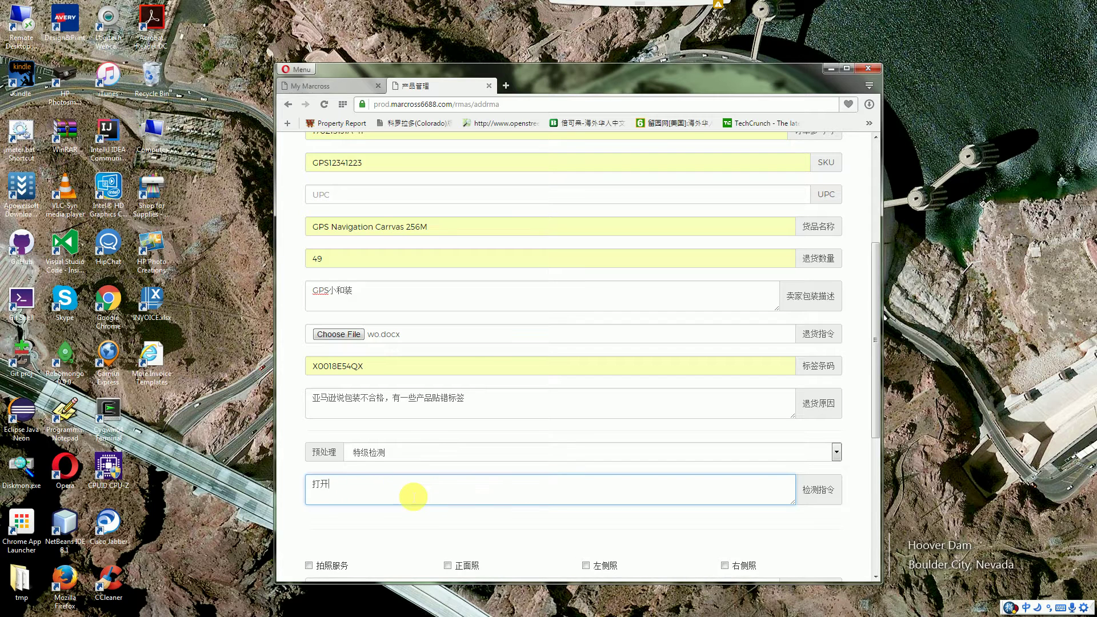
{"action": "type", "text": "bdv"}
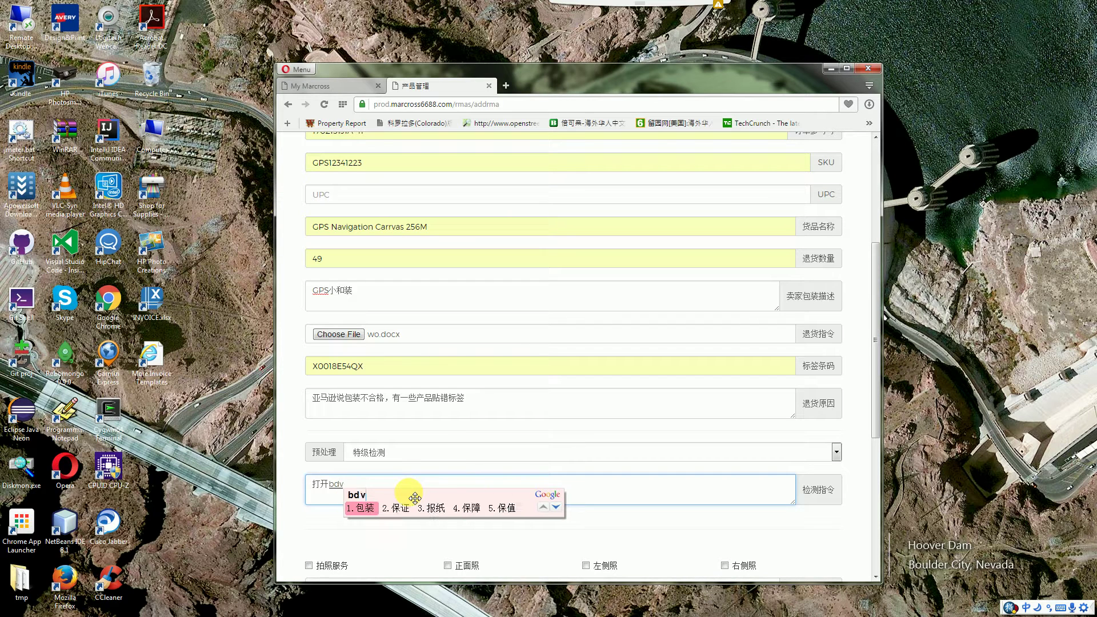
{"action": "key", "text": "space"}
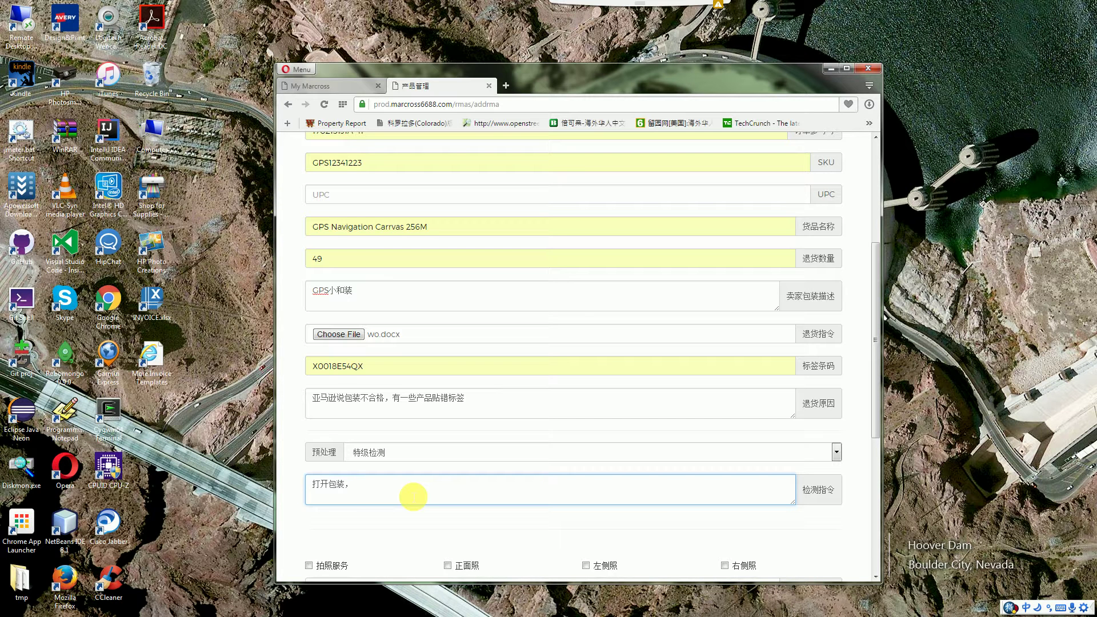
{"action": "type", "text": "，jju"}
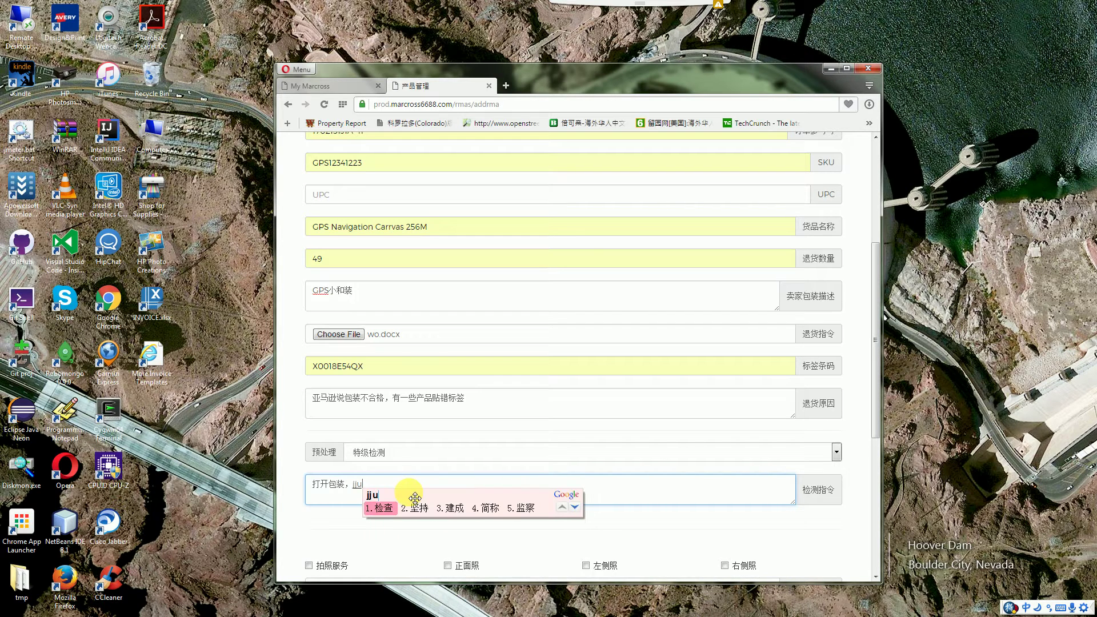
{"action": "key", "text": "space"}
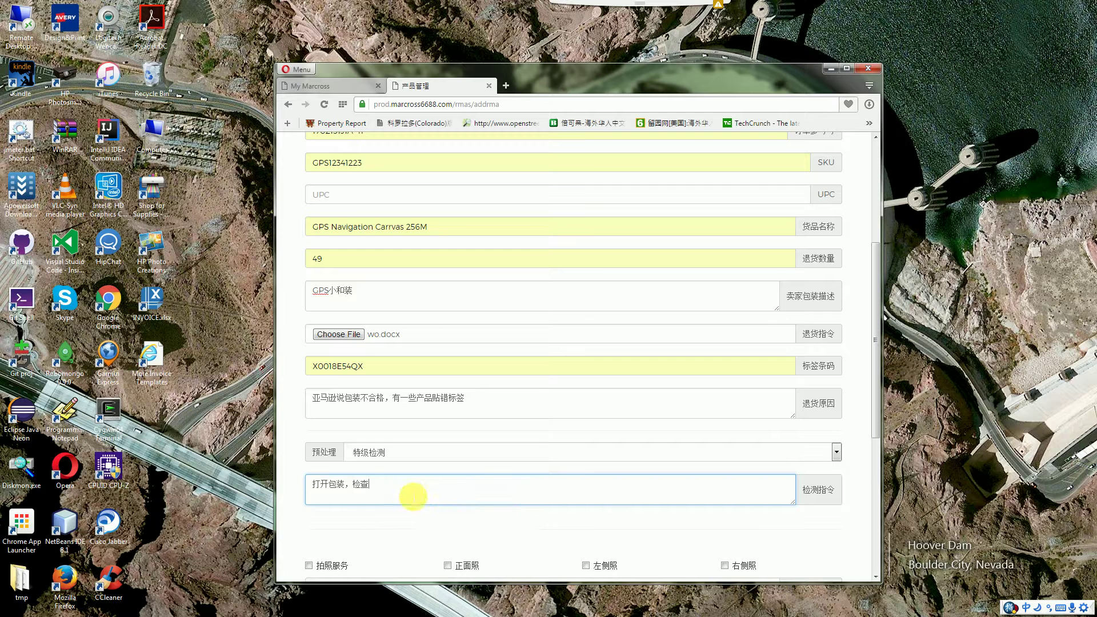
{"action": "type", "text": "w"}
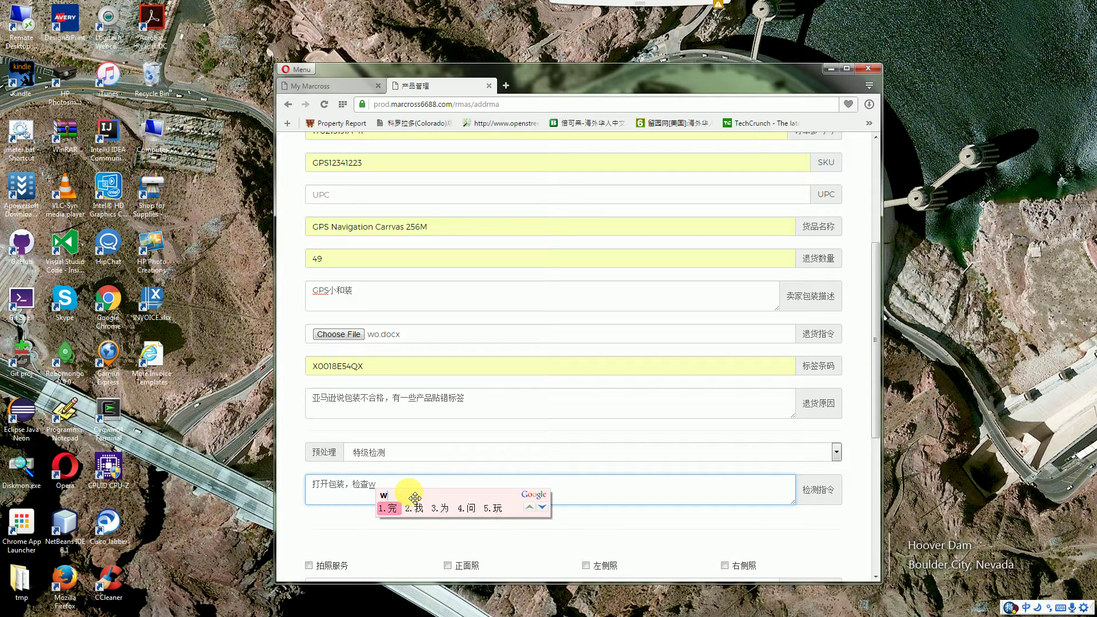
{"action": "type", "text": "g"}
{"action": "key", "text": "space"}
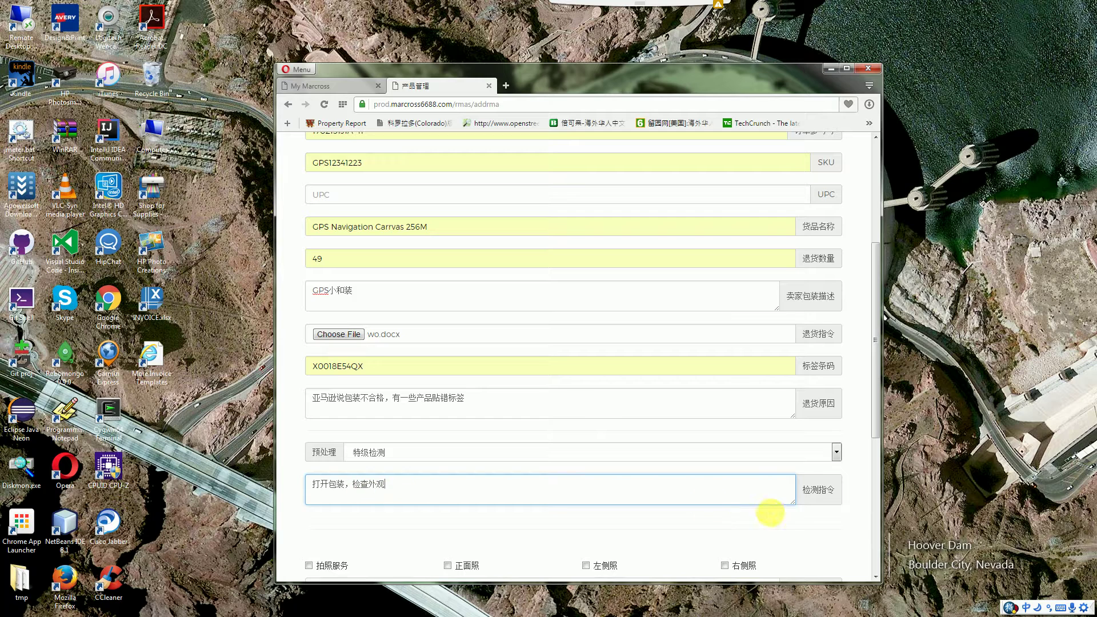
{"action": "mouse_move", "coordinate": [794, 504]}
{"action": "left_mouse_down"}
{"action": "mouse_move", "coordinate": [801, 538]}
{"action": "mouse_move", "coordinate": [804, 510]}
{"action": "mouse_move", "coordinate": [776, 528]}
{"action": "mouse_move", "coordinate": [783, 516]}
{"action": "left_mouse_up"}
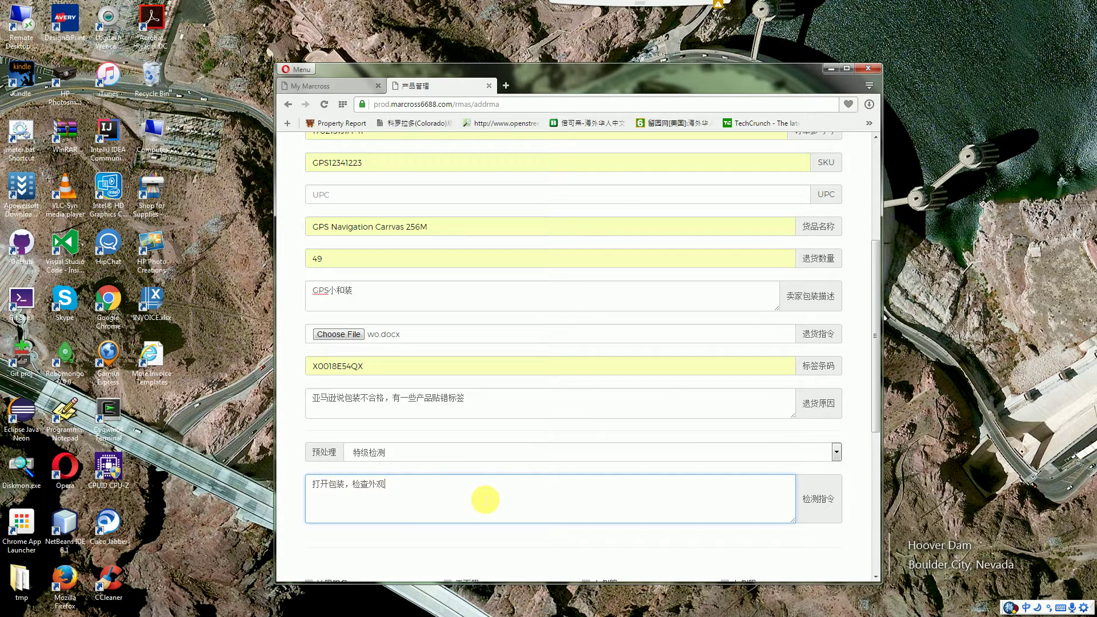
{"action": "scroll", "coordinate": [518, 500], "scroll_direction": "down", "scroll_amount": 3}
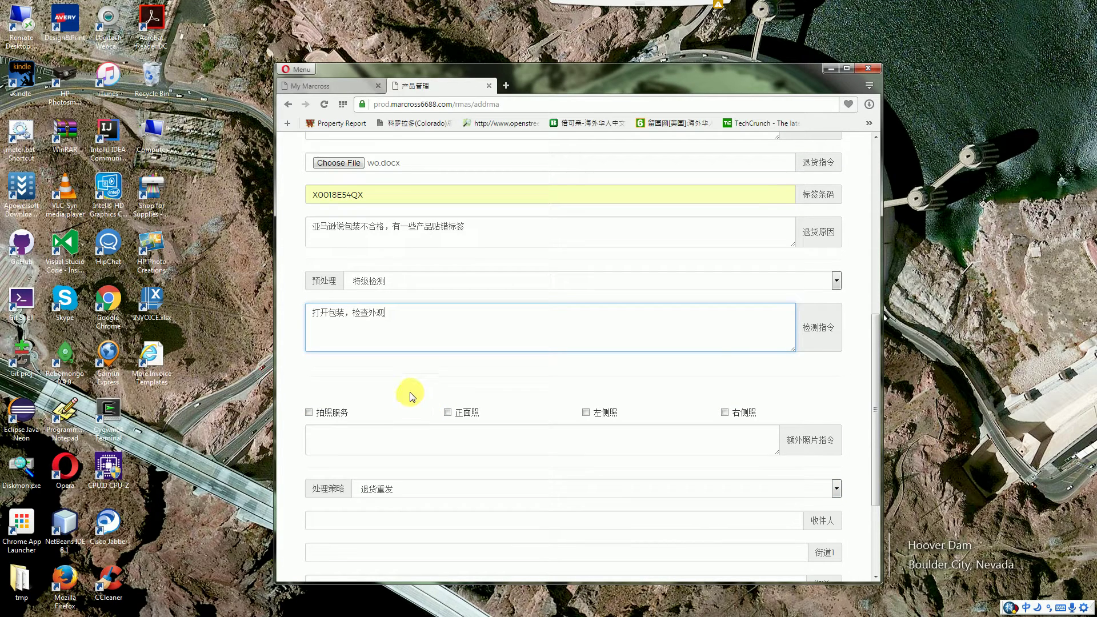
Request the photo service with front, left-side and right-side photos
{"action": "scroll", "coordinate": [406, 373], "scroll_direction": "down", "scroll_amount": 1}
{"action": "left_click", "coordinate": [318, 358]}
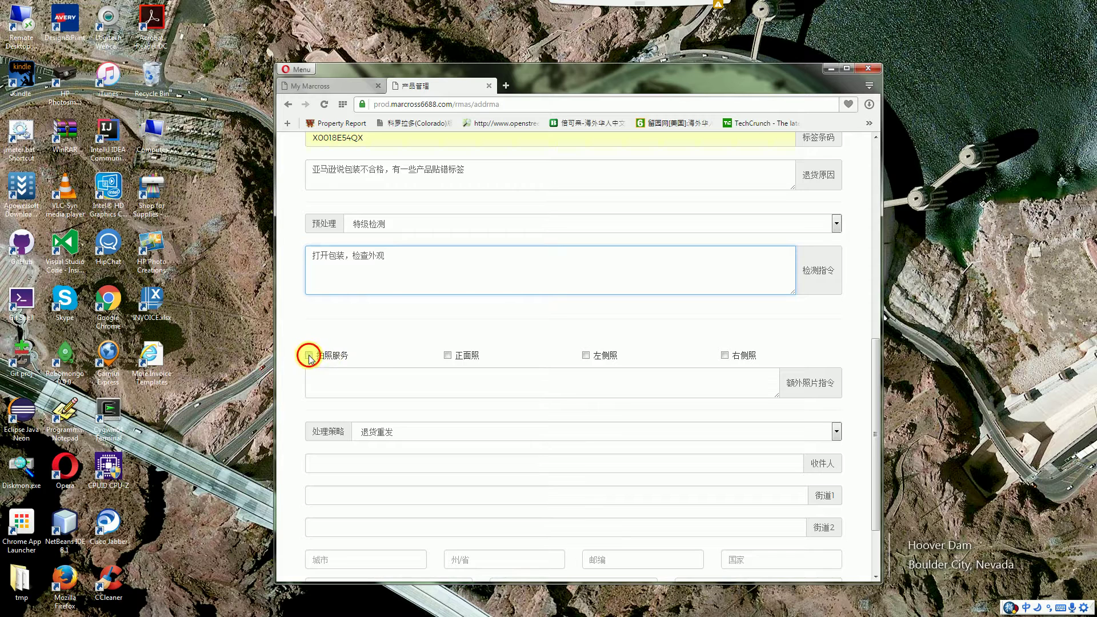
{"action": "left_click", "coordinate": [448, 357]}
{"action": "left_click", "coordinate": [585, 355]}
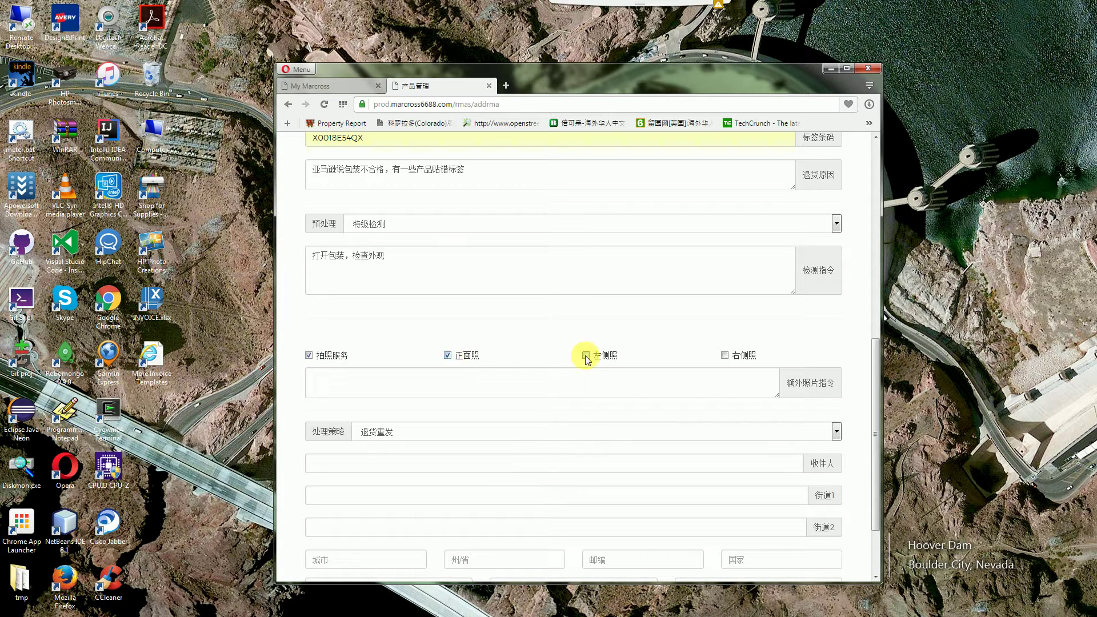
{"action": "left_click", "coordinate": [726, 357]}
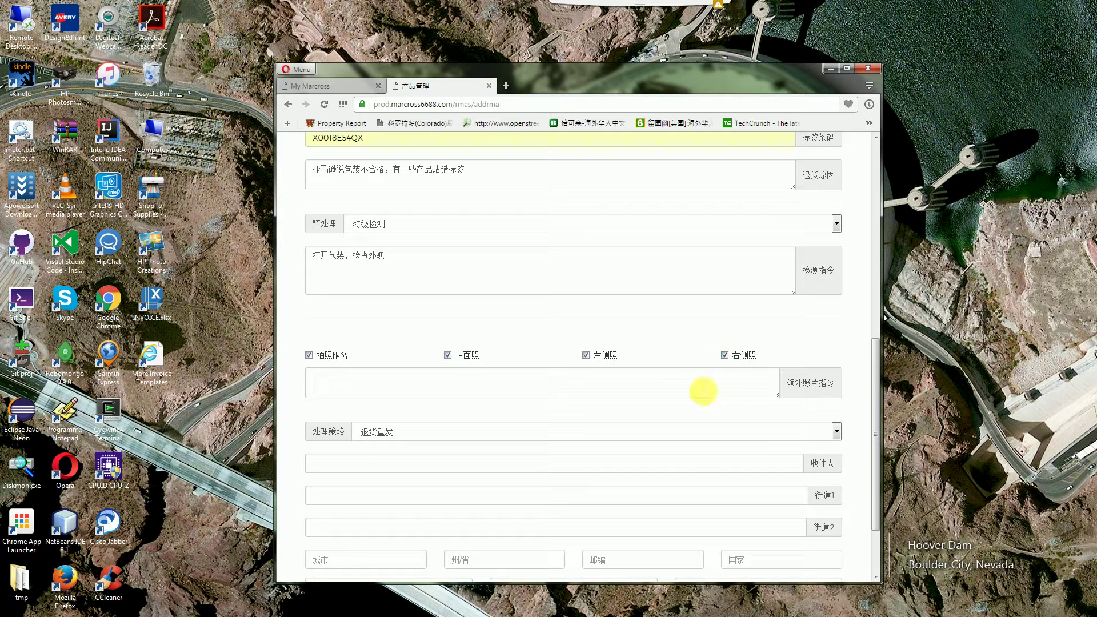
Enter 提供GPS启动画面 as the extra photo instructions
{"action": "left_click", "coordinate": [703, 391]}
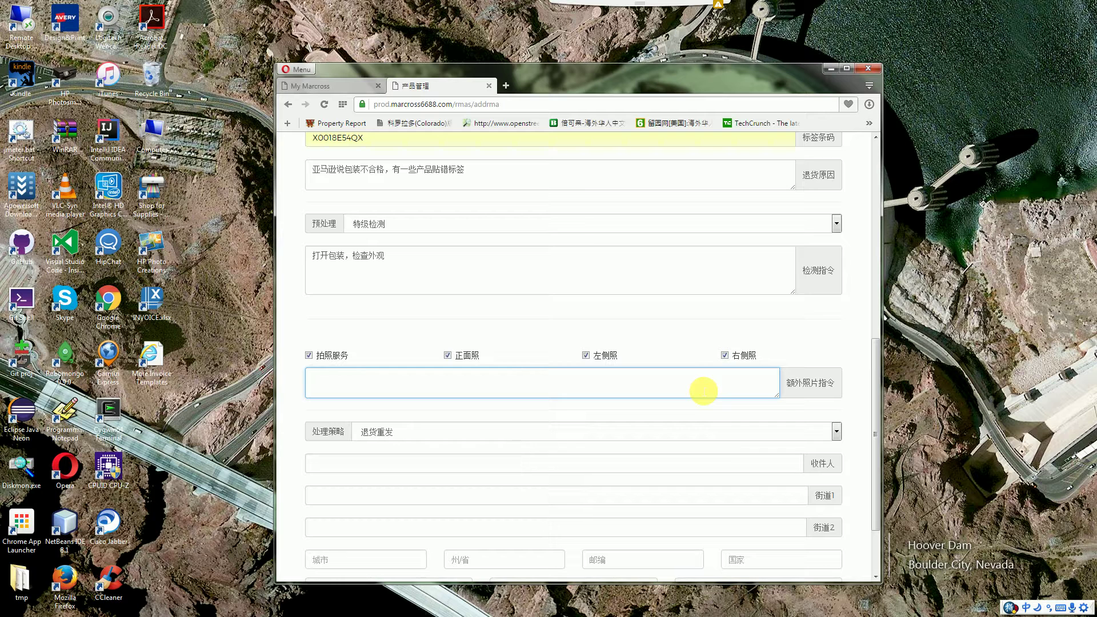
{"action": "type", "text": "tig"}
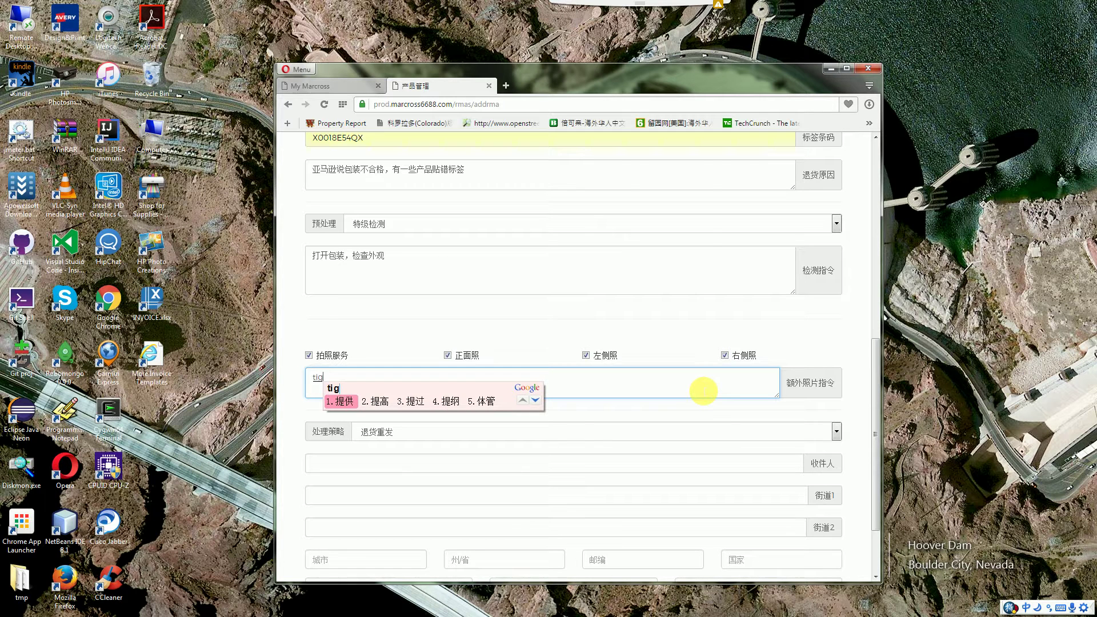
{"action": "key", "text": "space"}
{"action": "key", "text": "shift"}
{"action": "type", "text": "GPSqidy"}
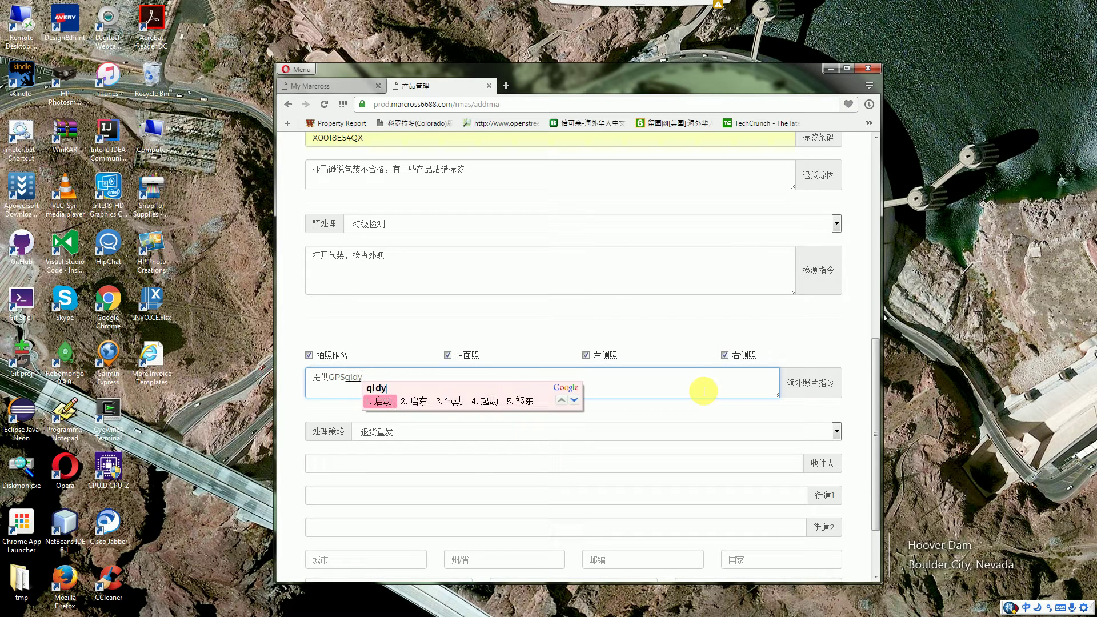
{"action": "key", "text": "space"}
{"action": "type", "text": "huamian"}
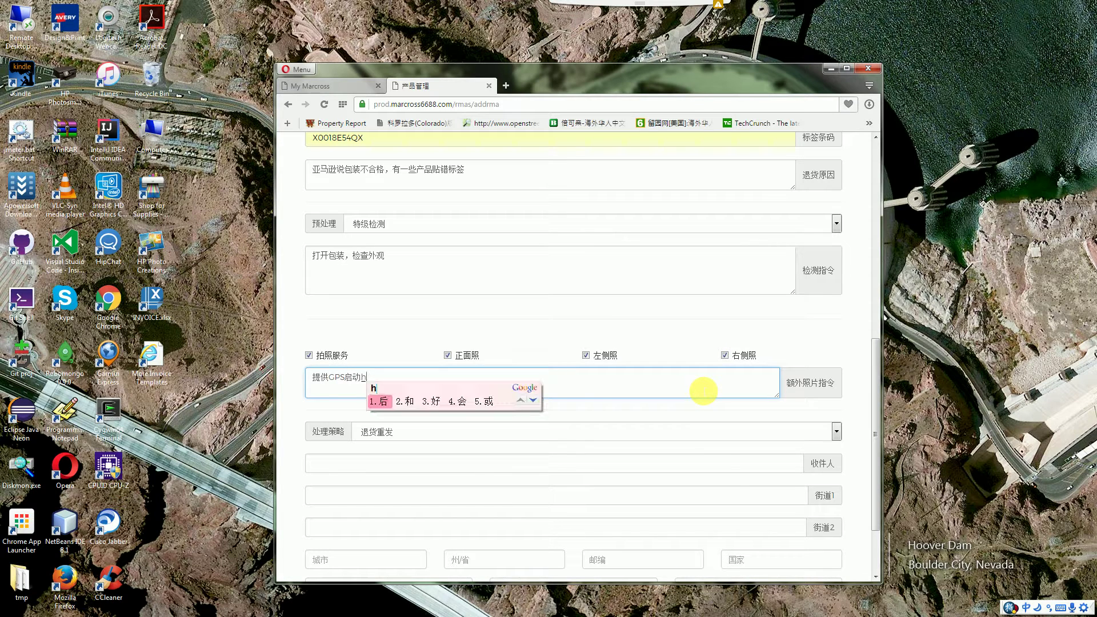
{"action": "key", "text": "space"}
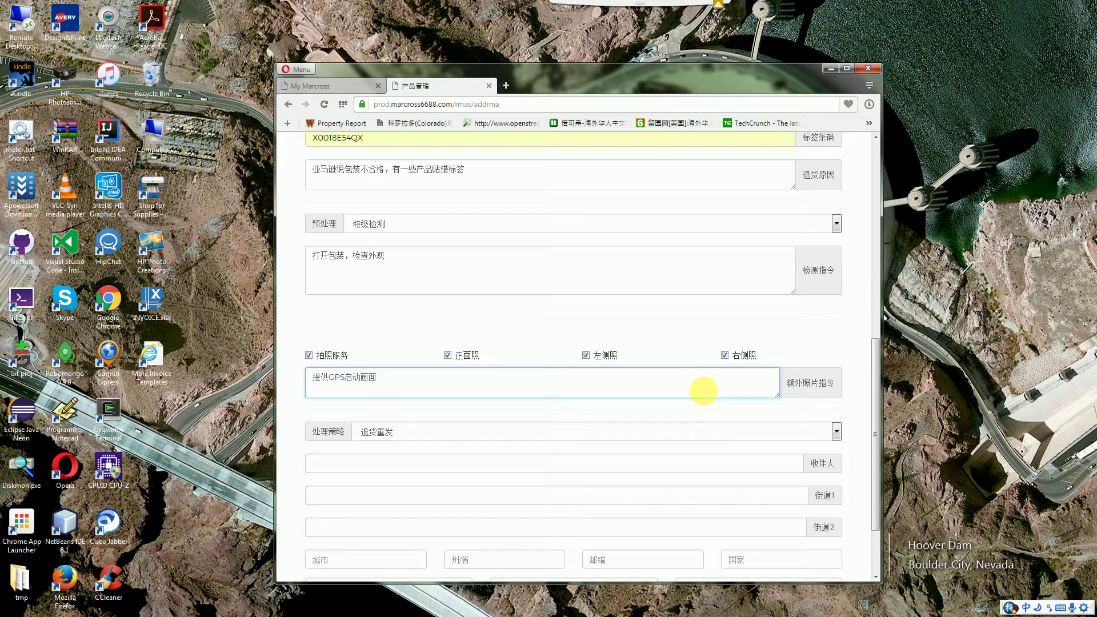
{"action": "left_click", "coordinate": [857, 423]}
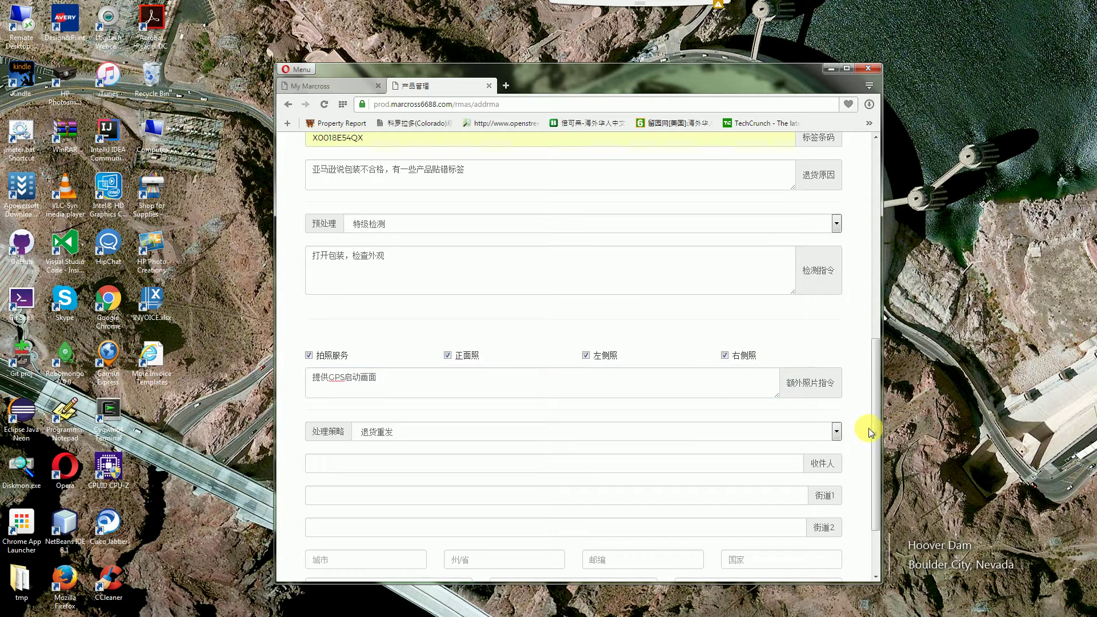
{"action": "scroll", "coordinate": [866, 430], "scroll_direction": "down", "scroll_amount": 2}
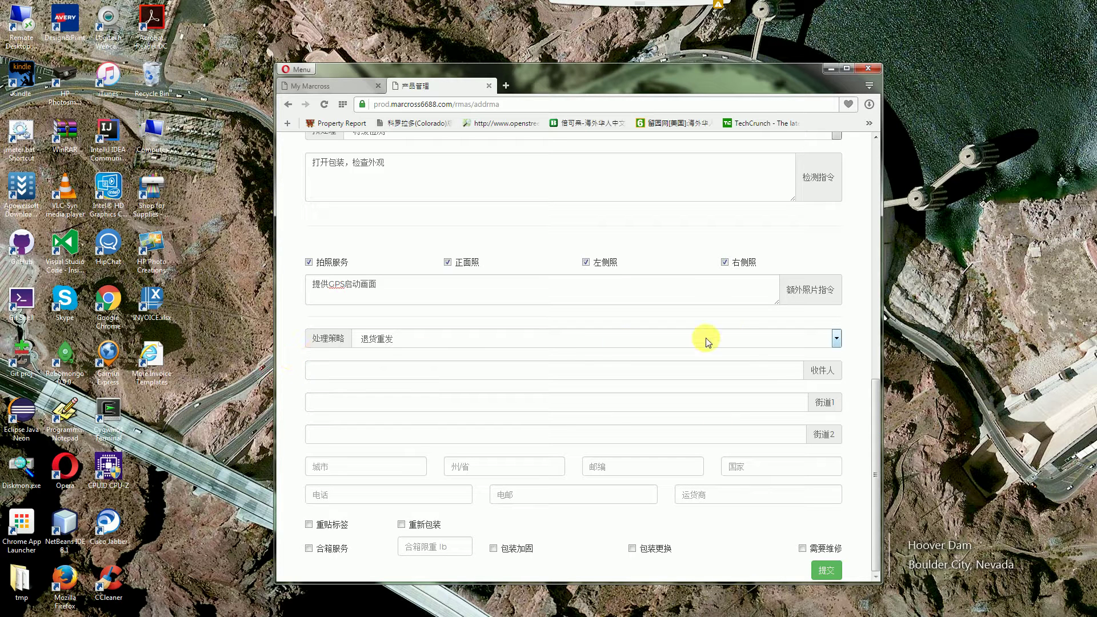
Keep 退货重发 as the strategy and fill recipient Amazon FBA Denver and the first street line
{"action": "left_click", "coordinate": [835, 338]}
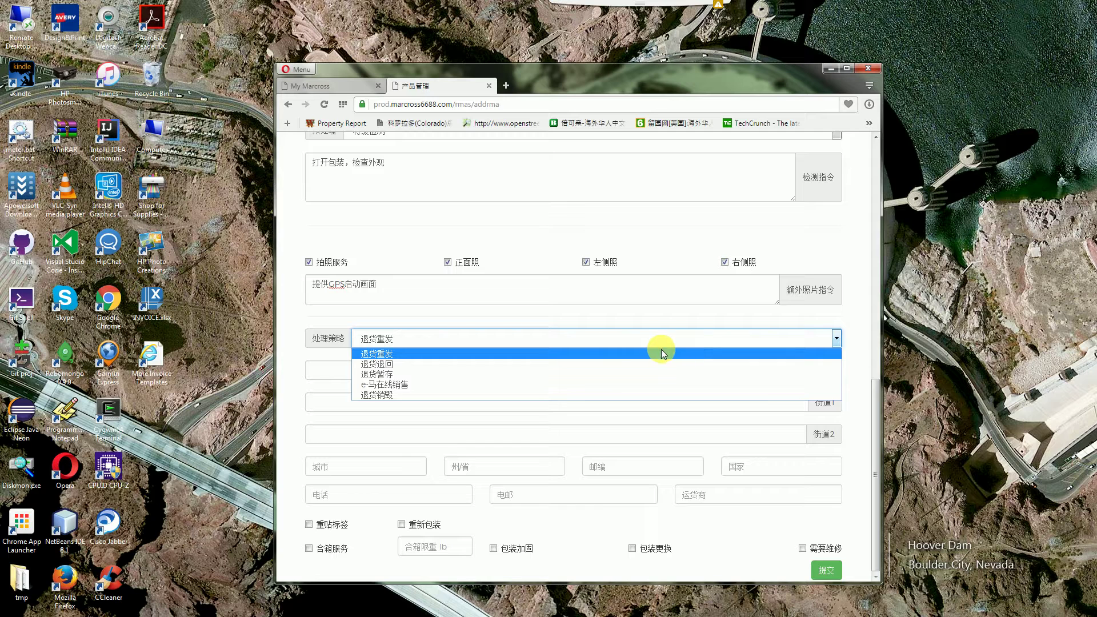
{"action": "left_click", "coordinate": [602, 353]}
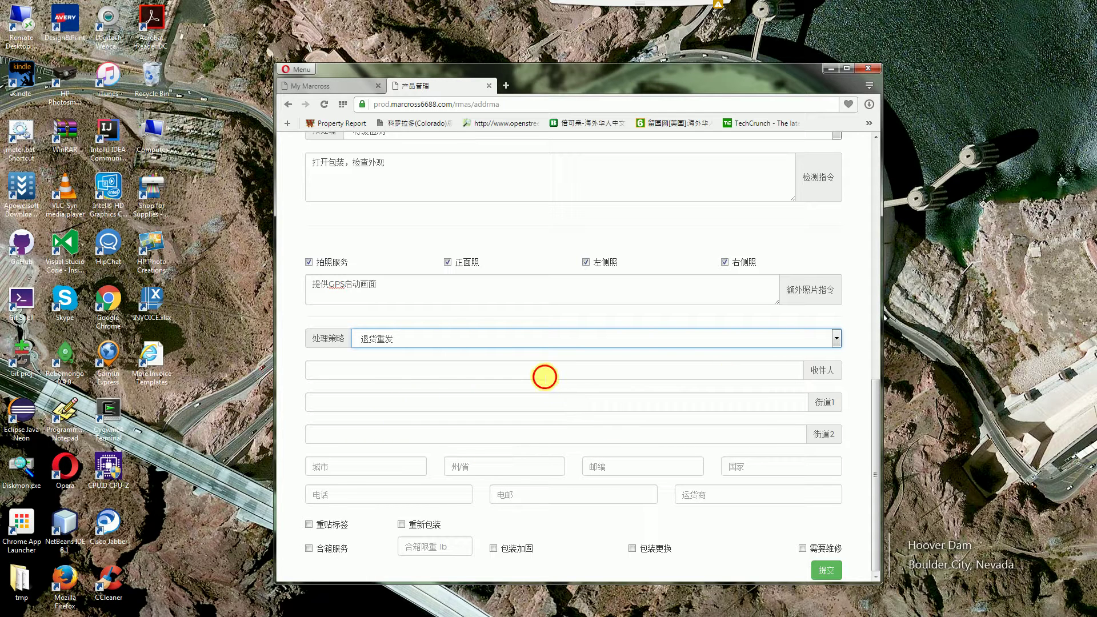
{"action": "left_click", "coordinate": [545, 378]}
{"action": "left_click", "coordinate": [478, 382]}
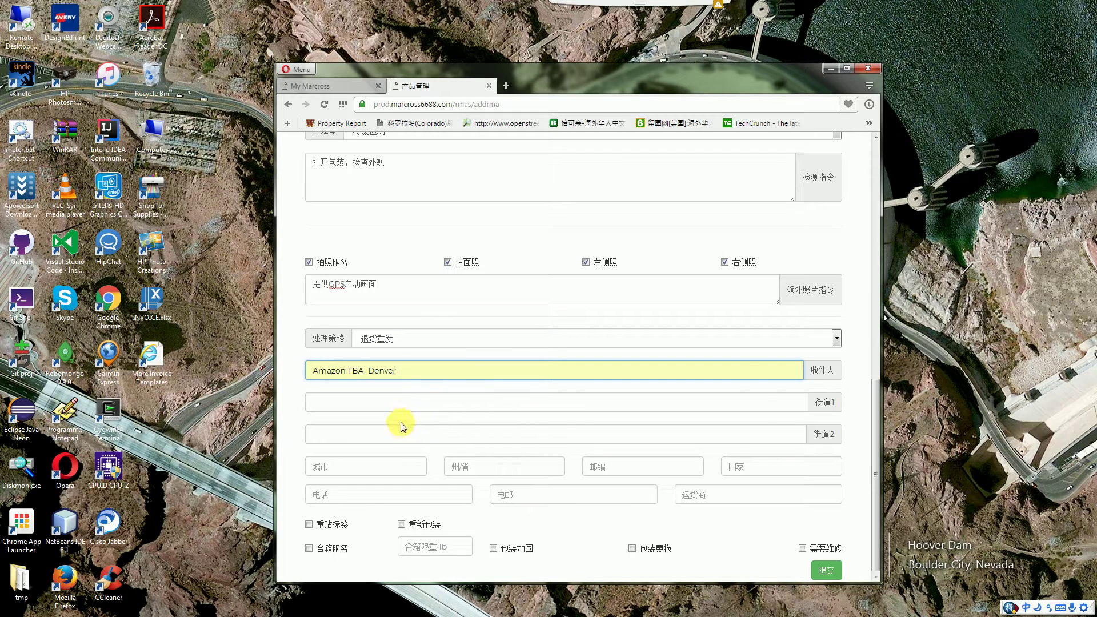
{"action": "left_click", "coordinate": [523, 407]}
{"action": "left_click", "coordinate": [468, 421]}
Fill the city Aurora, state CO, ZIP 80021 and country USA
{"action": "left_click", "coordinate": [391, 471]}
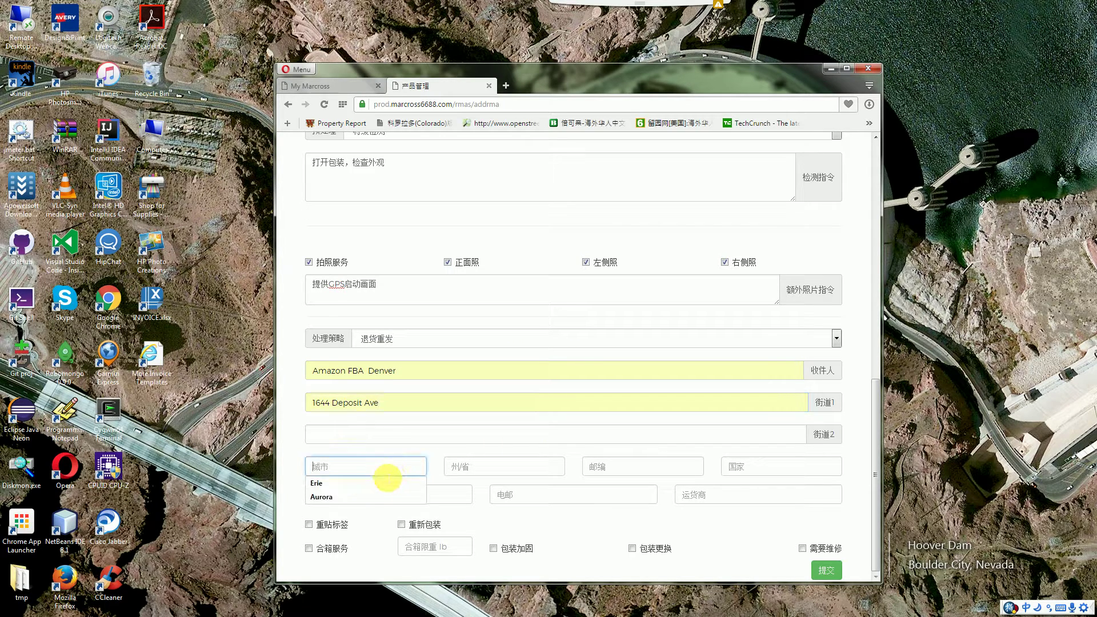
{"action": "left_click", "coordinate": [360, 498]}
{"action": "left_click", "coordinate": [494, 472]}
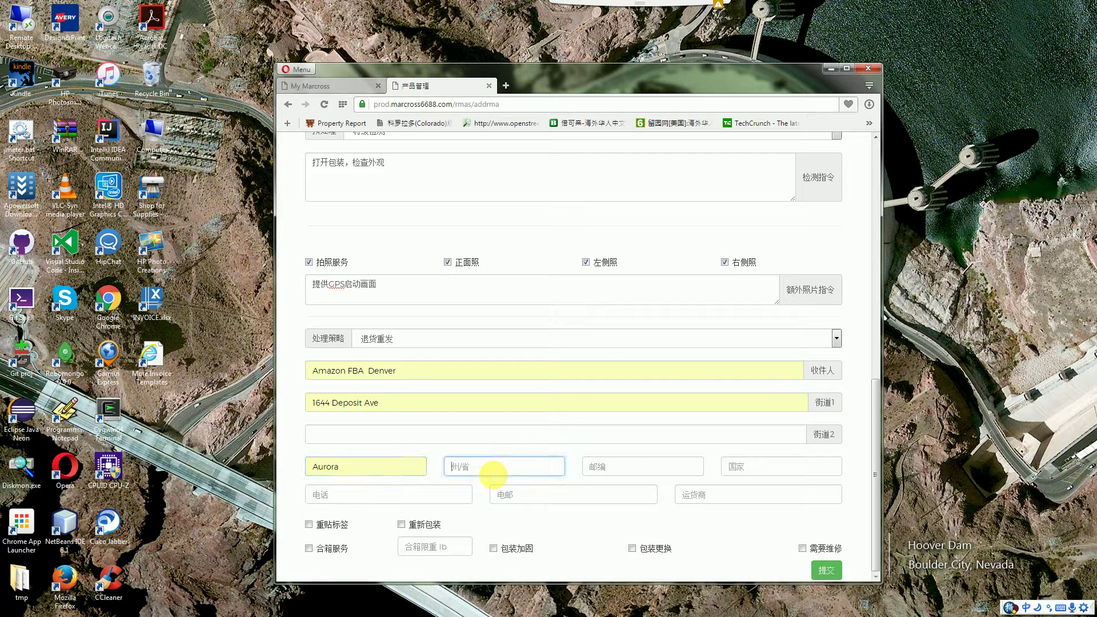
{"action": "type", "text": "co"}
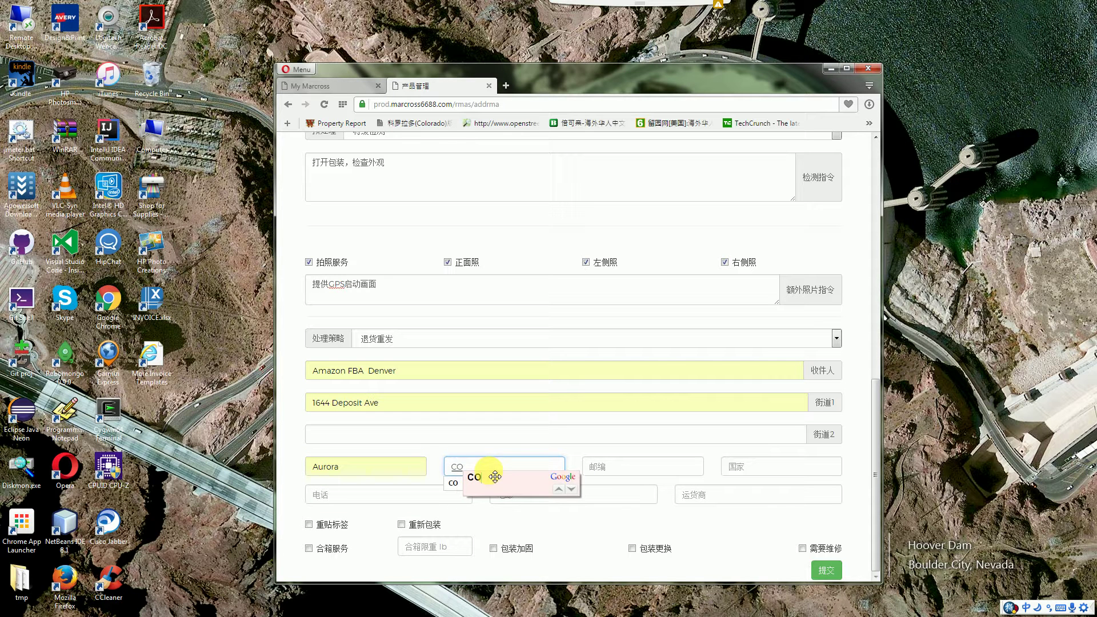
{"action": "key", "text": "Return"}
{"action": "left_click", "coordinate": [633, 475]}
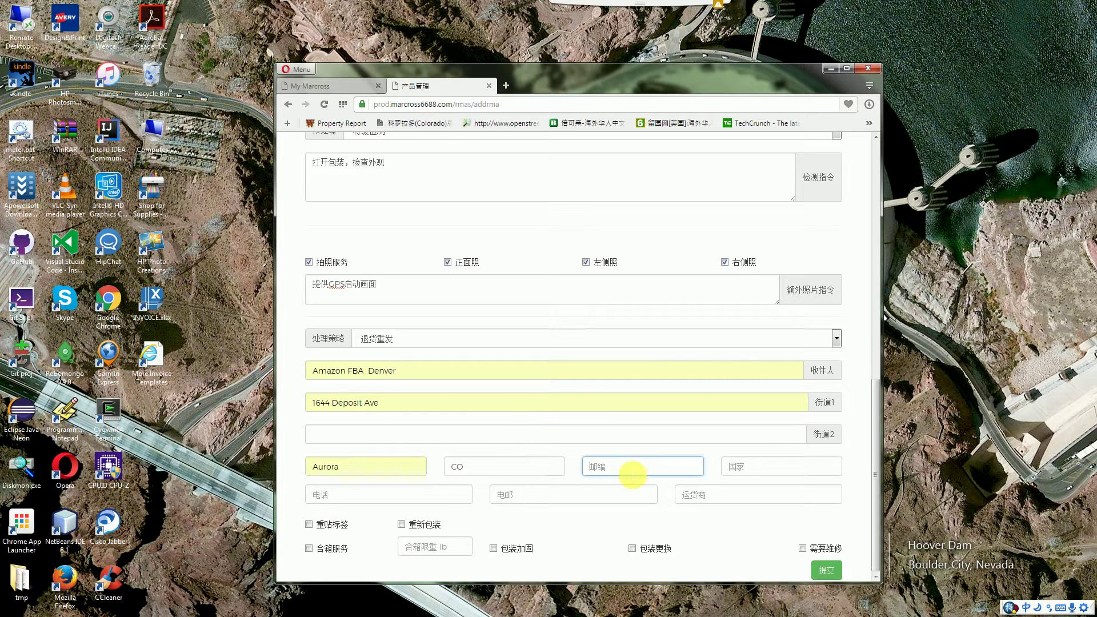
{"action": "left_click", "coordinate": [626, 483]}
{"action": "left_click", "coordinate": [753, 471]}
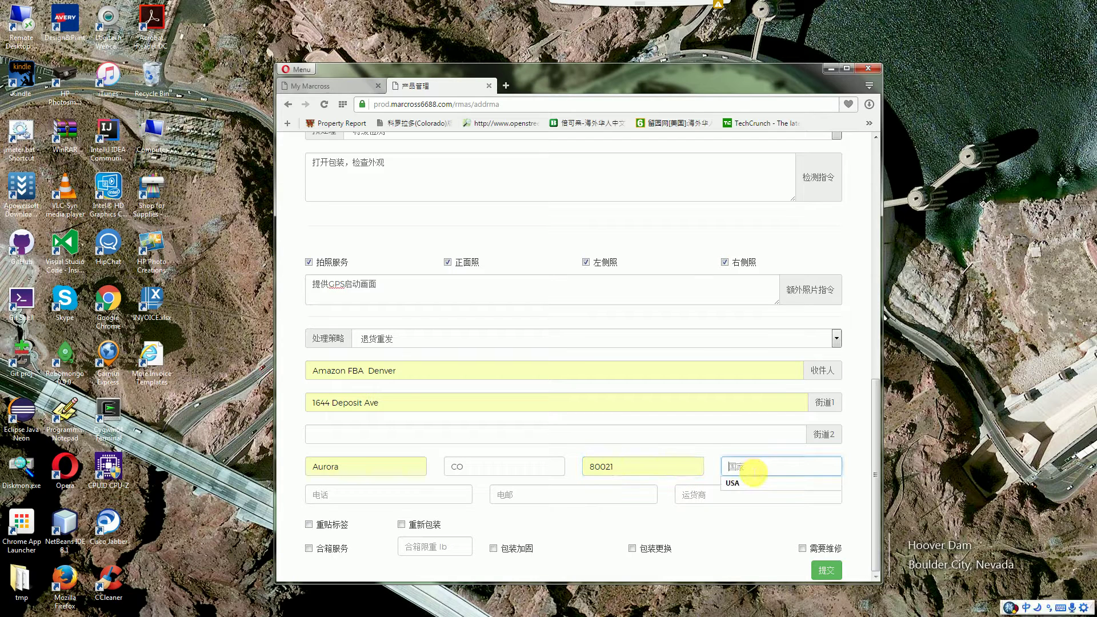
{"action": "left_click", "coordinate": [743, 483]}
Pass the phone and e-mail fields and set the shipping carrier to USPS
{"action": "left_click", "coordinate": [394, 502]}
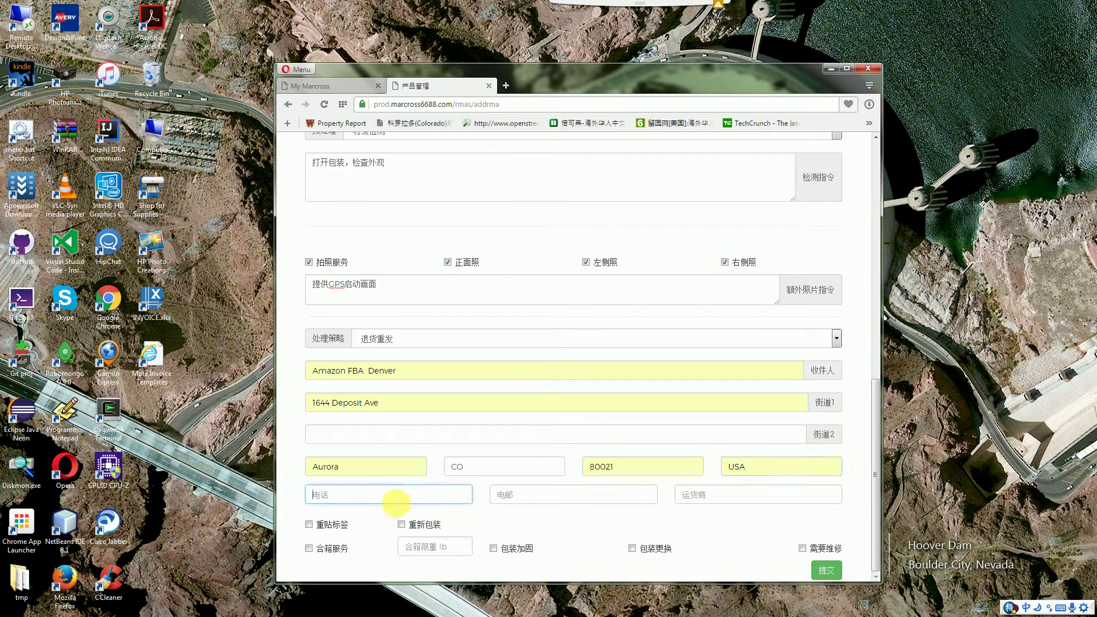
{"action": "left_click", "coordinate": [589, 497]}
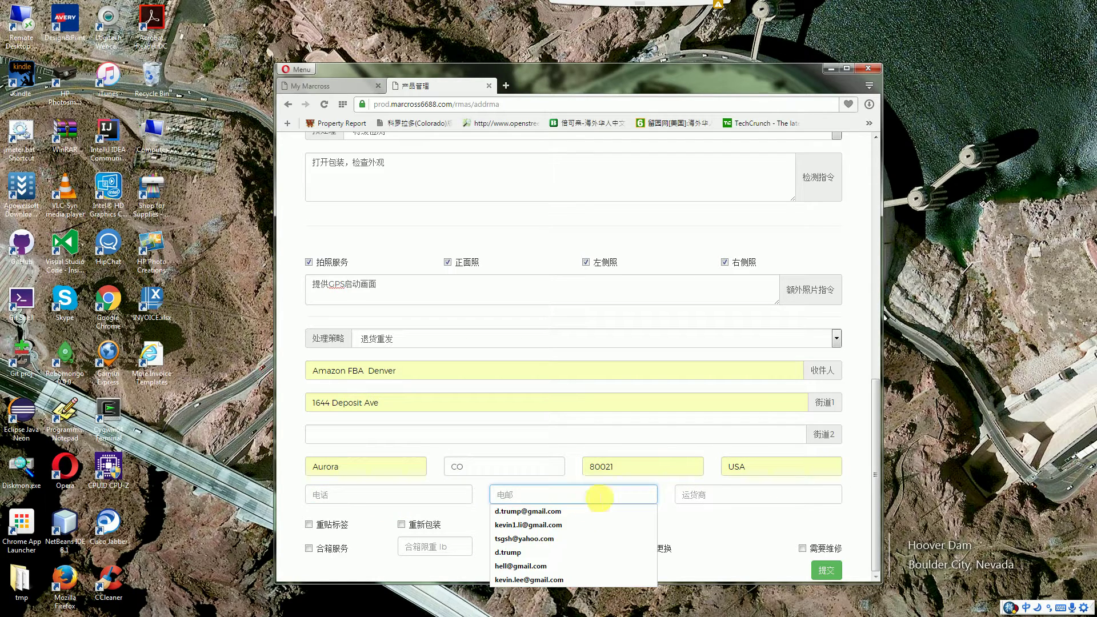
{"action": "left_click", "coordinate": [724, 502]}
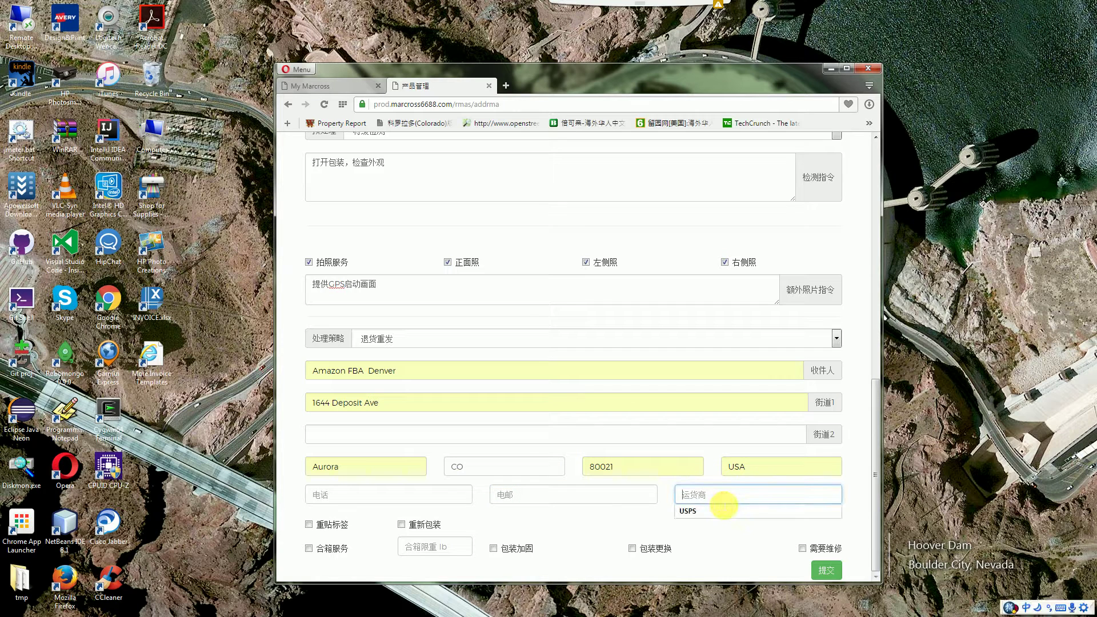
{"action": "left_click", "coordinate": [715, 511]}
{"action": "left_click", "coordinate": [725, 531]}
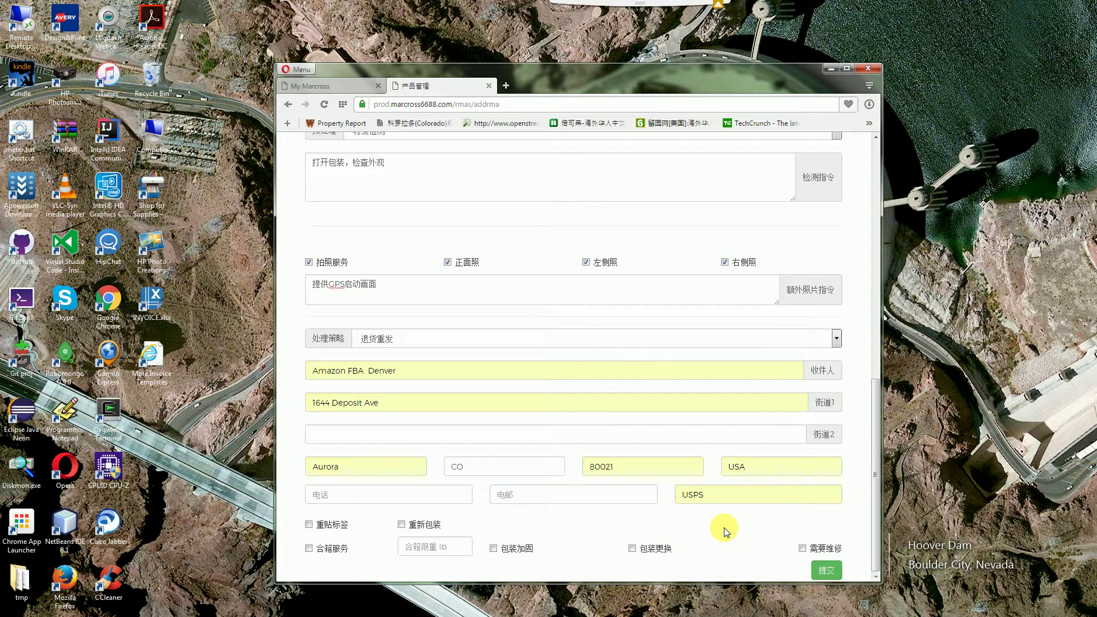
Tick the 重新包装, 合箱服务, 包装加固 and 包装更换 packaging services
{"action": "left_click", "coordinate": [401, 526]}
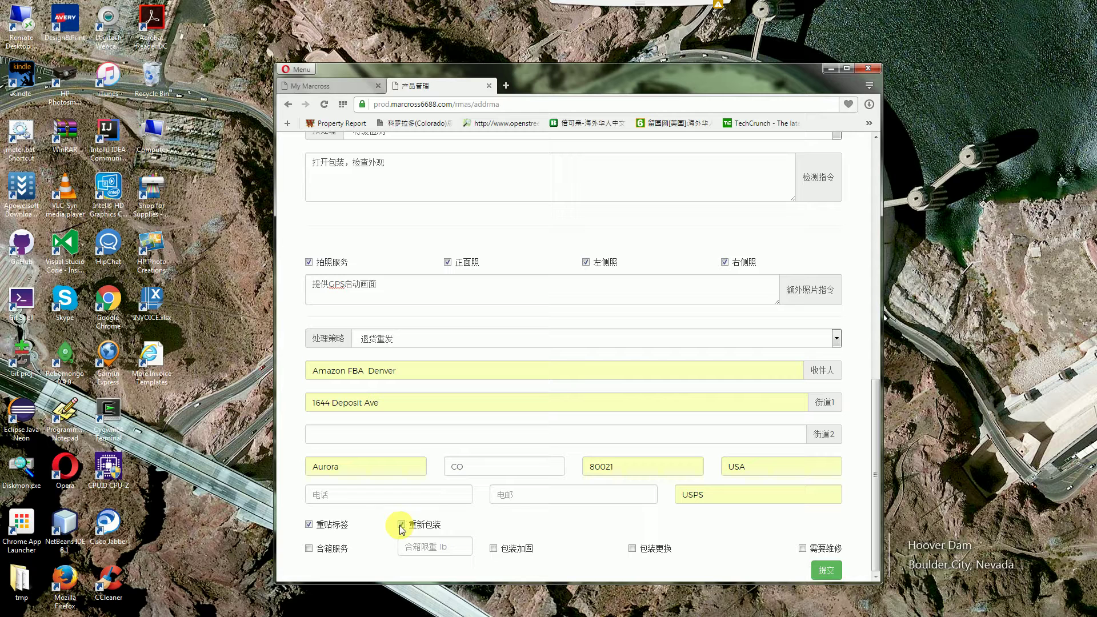
{"action": "left_click", "coordinate": [308, 548]}
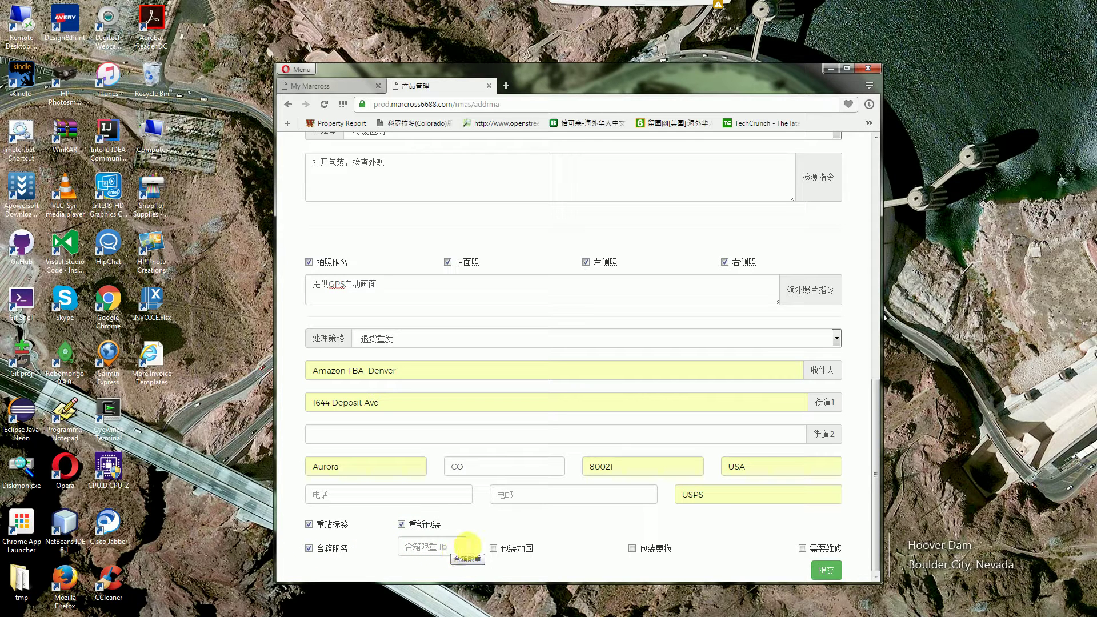
{"action": "left_click", "coordinate": [493, 549]}
{"action": "left_click", "coordinate": [632, 548]}
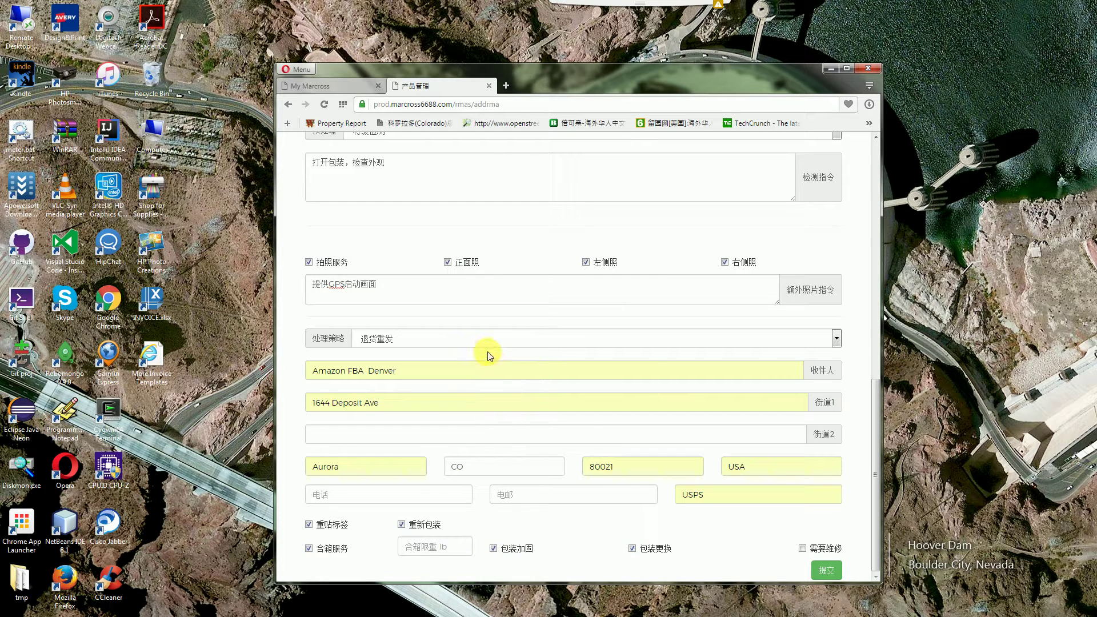
{"action": "left_click", "coordinate": [599, 344]}
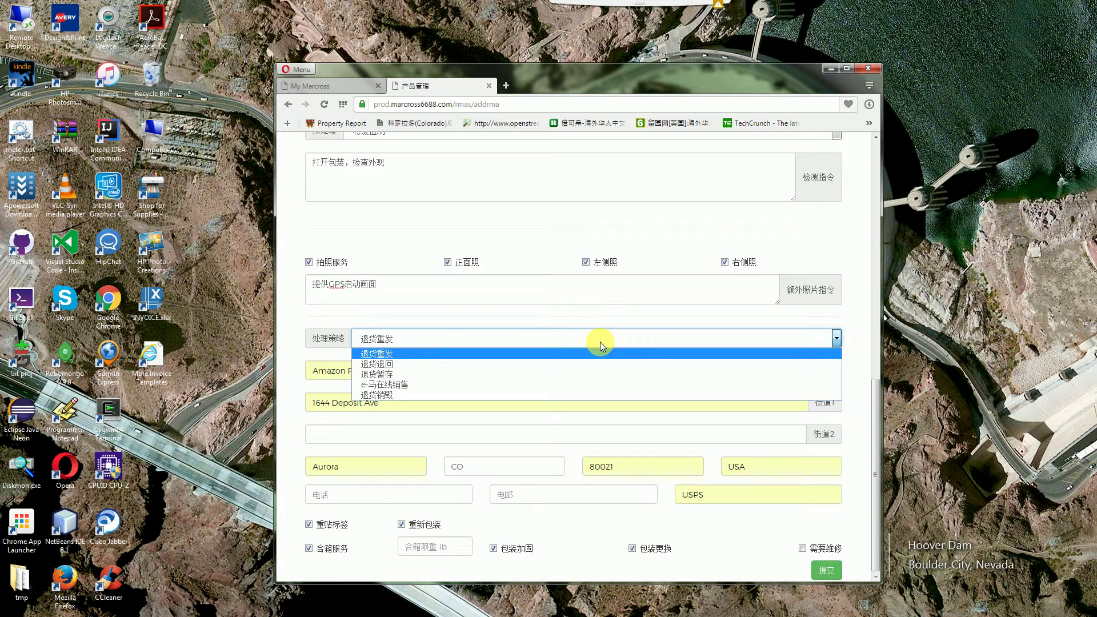
{"action": "left_click", "coordinate": [529, 366]}
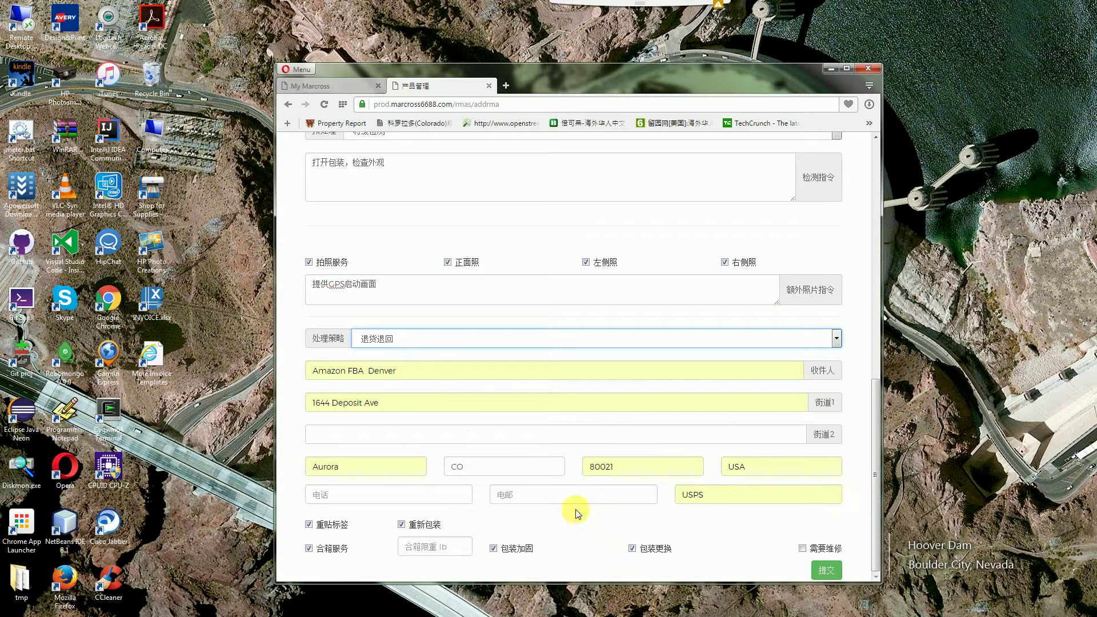
{"action": "left_click", "coordinate": [430, 341]}
{"action": "left_click", "coordinate": [409, 370]}
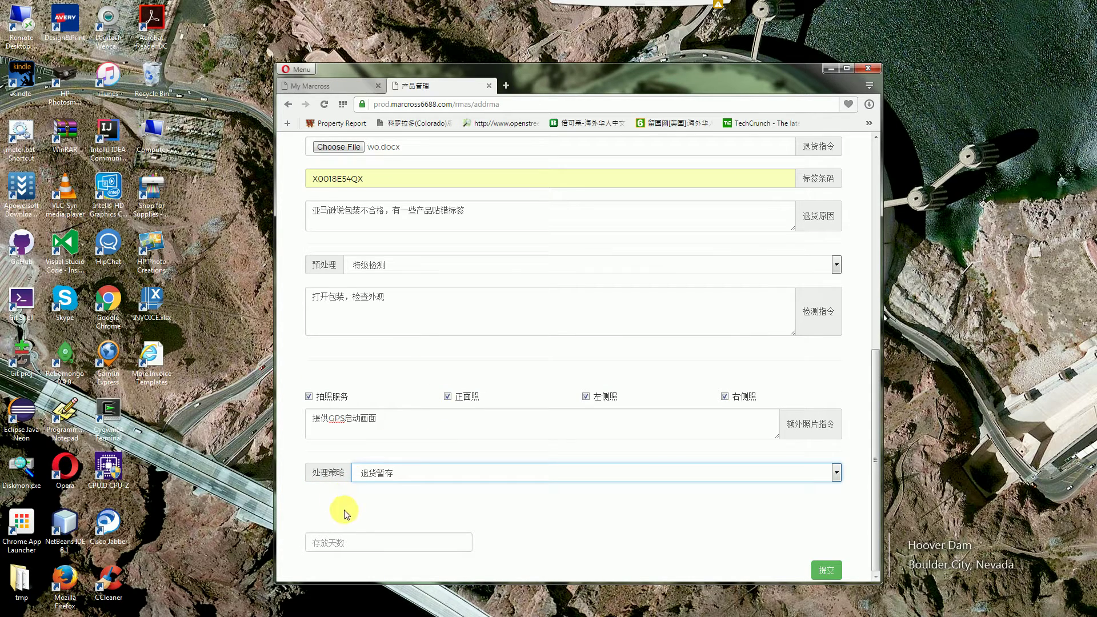
{"action": "left_click", "coordinate": [362, 546]}
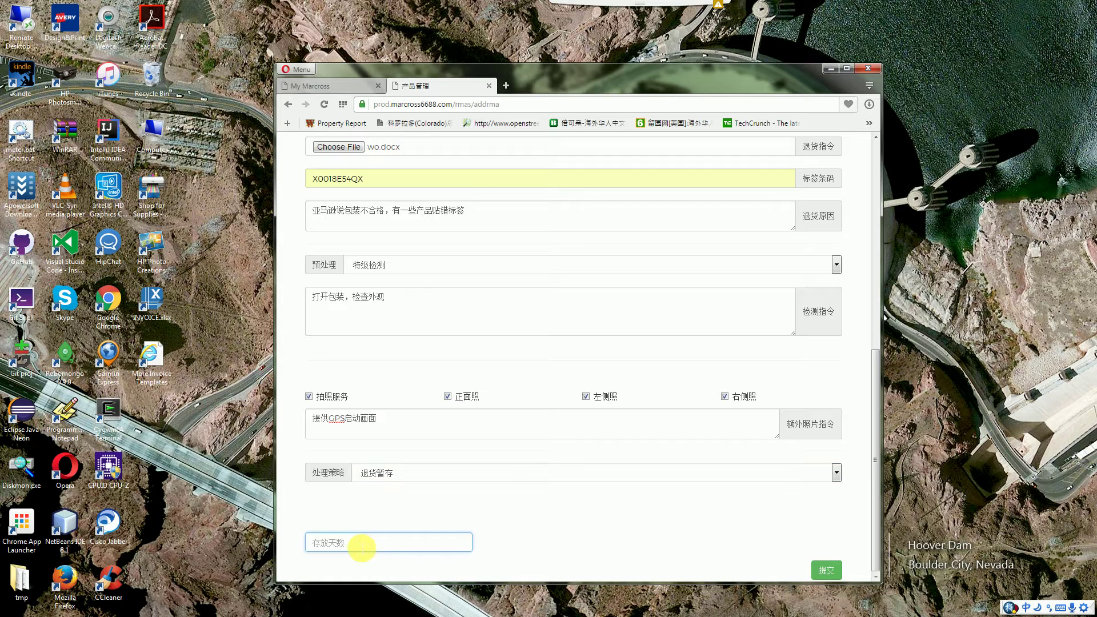
{"action": "left_click", "coordinate": [471, 473]}
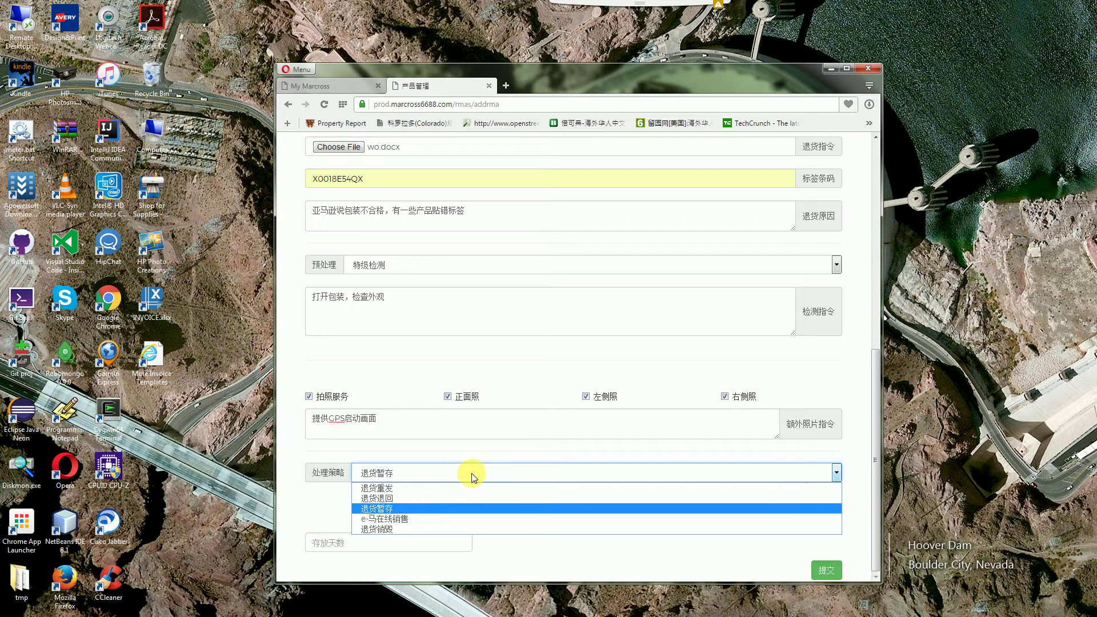
{"action": "left_click", "coordinate": [423, 517]}
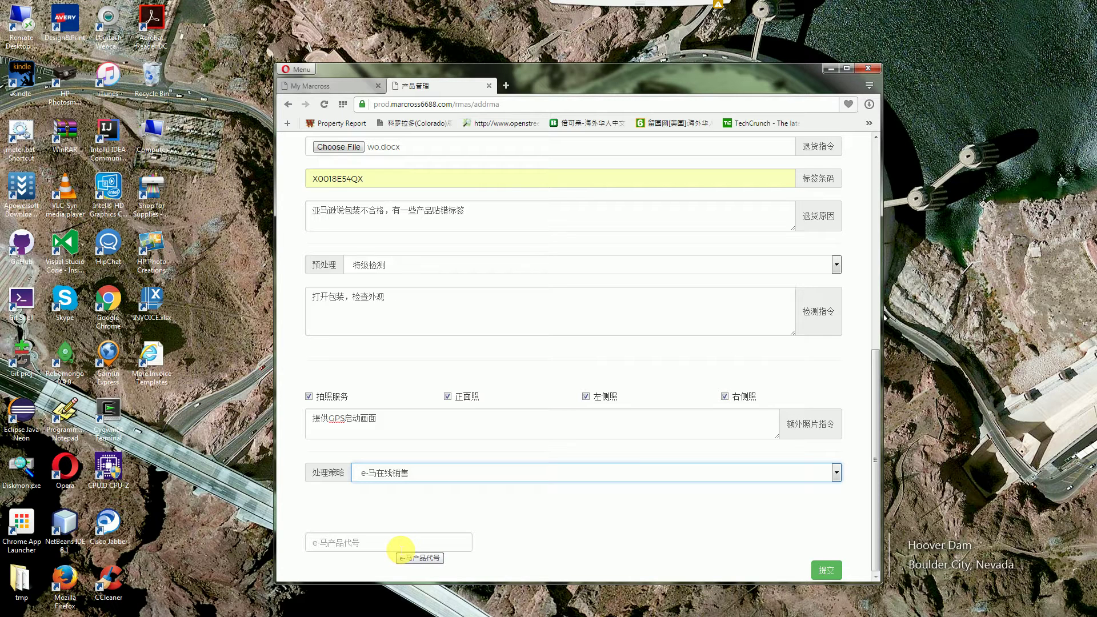
{"action": "left_click", "coordinate": [375, 542]}
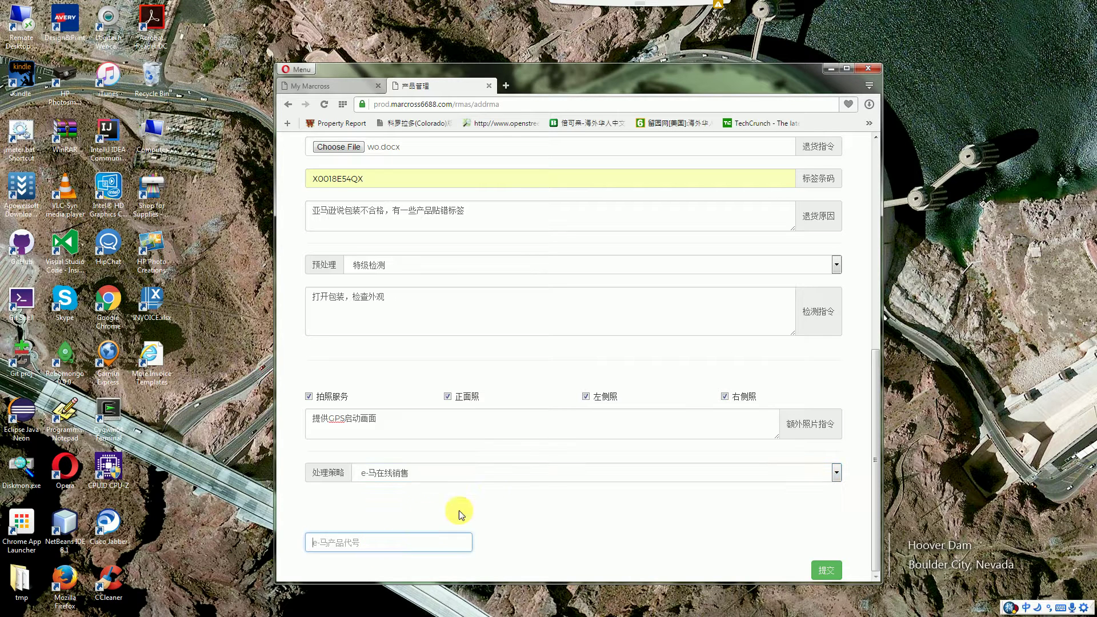
{"action": "left_click", "coordinate": [490, 475]}
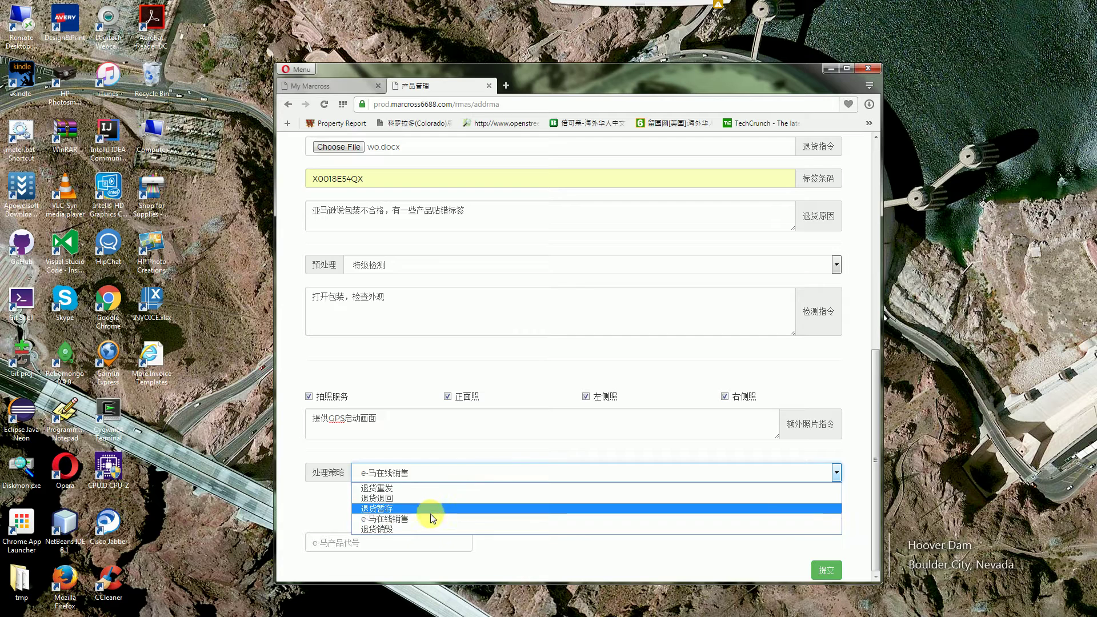
{"action": "left_click", "coordinate": [427, 528]}
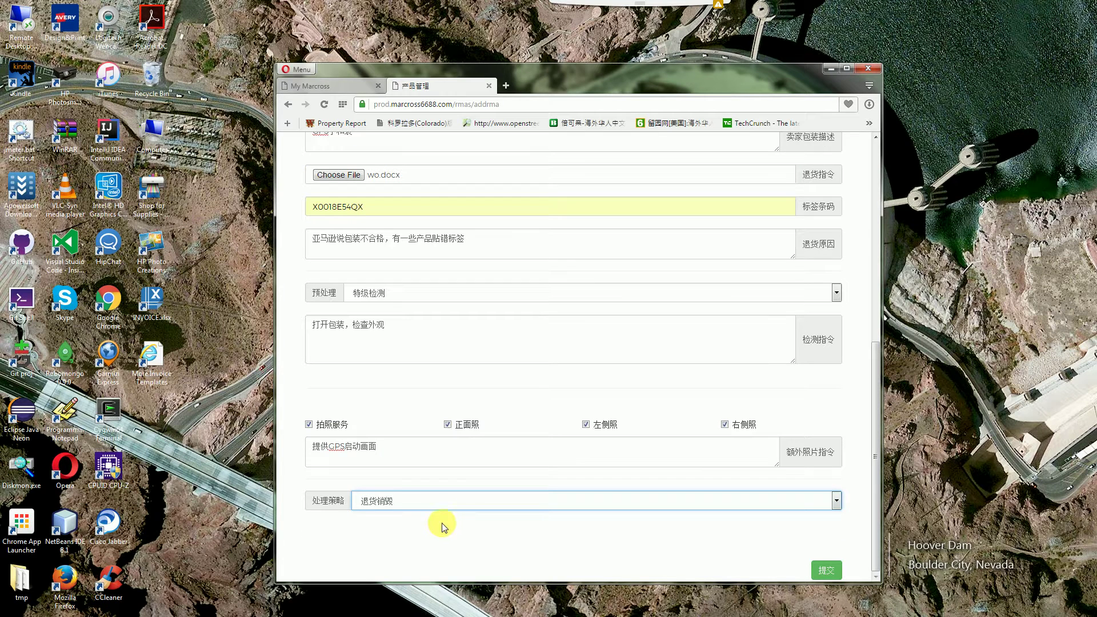
{"action": "left_click", "coordinate": [421, 501]}
{"action": "left_click", "coordinate": [412, 517]}
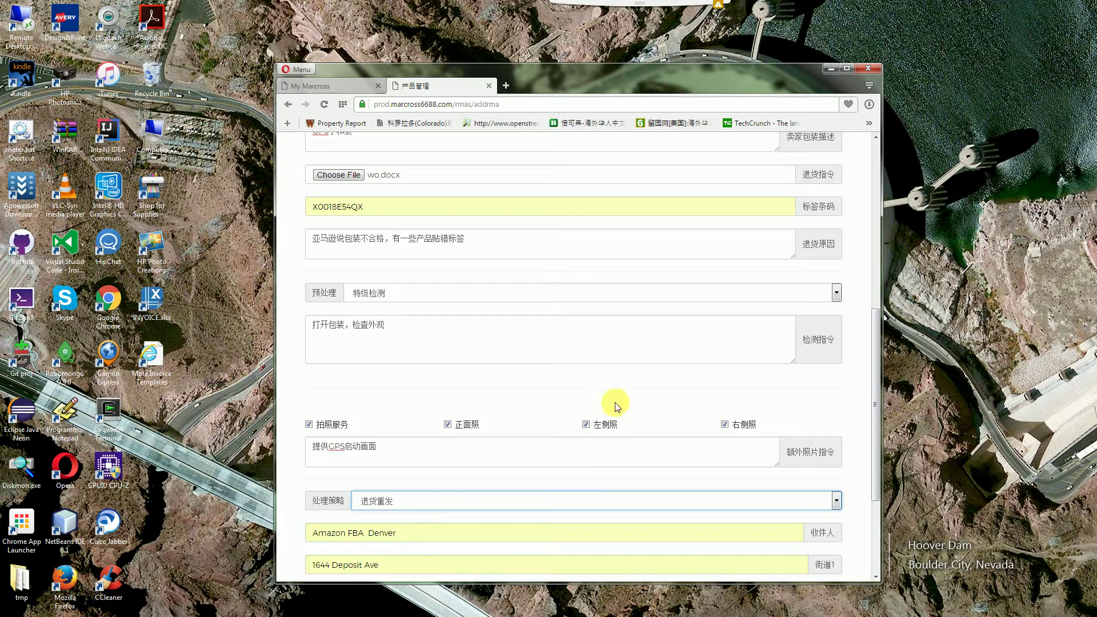
{"action": "scroll", "coordinate": [640, 389], "scroll_direction": "down", "scroll_amount": 2}
{"action": "scroll", "coordinate": [649, 394], "scroll_direction": "down", "scroll_amount": 1}
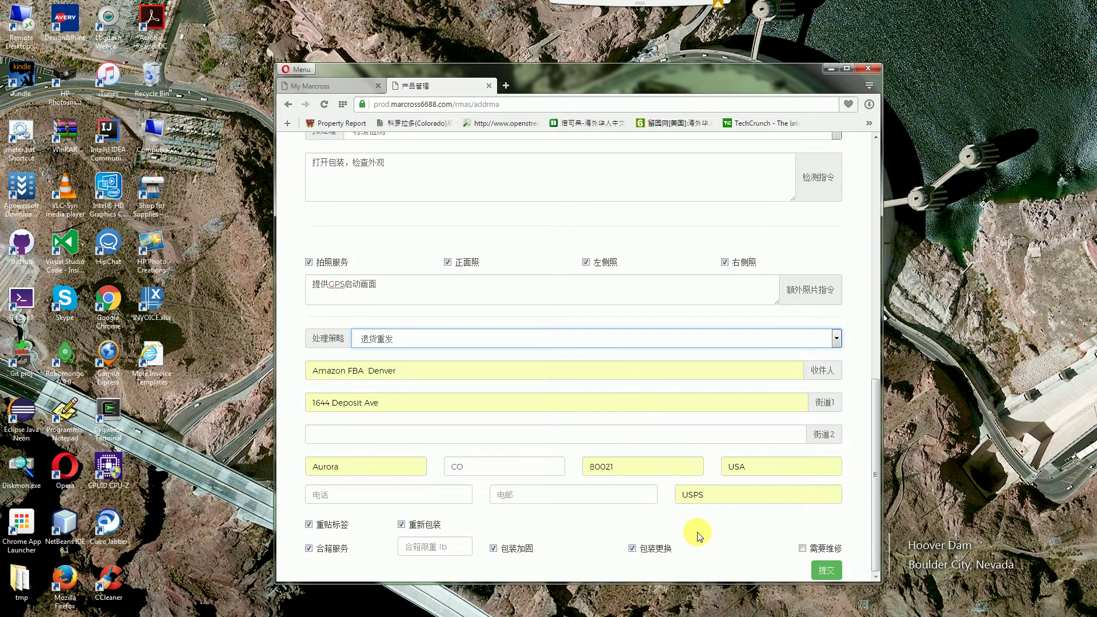
Submit the return and dismiss the Saved! confirmation
{"action": "left_click", "coordinate": [826, 571]}
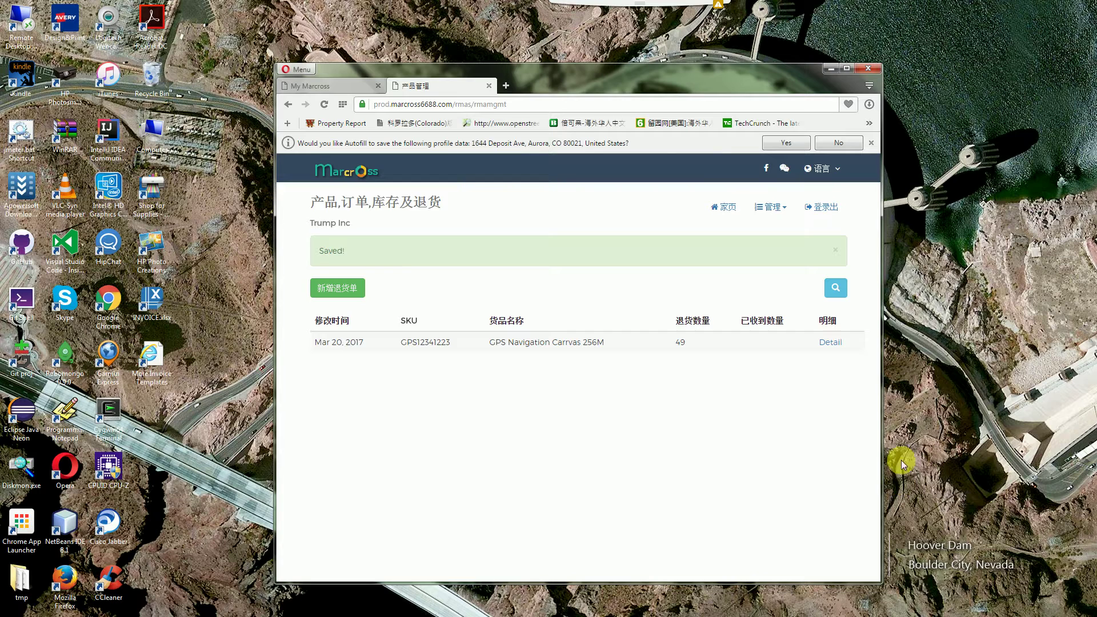
{"action": "left_click", "coordinate": [835, 251]}
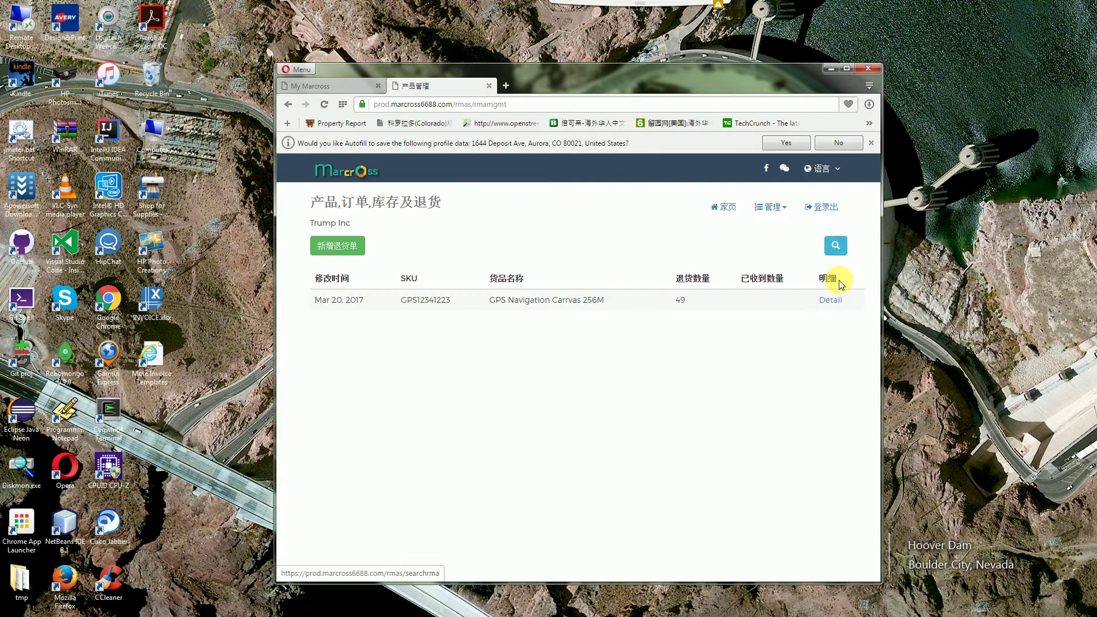
Open the saved return's details and try the file picker and reference/tracking inline editors
{"action": "left_click", "coordinate": [830, 302]}
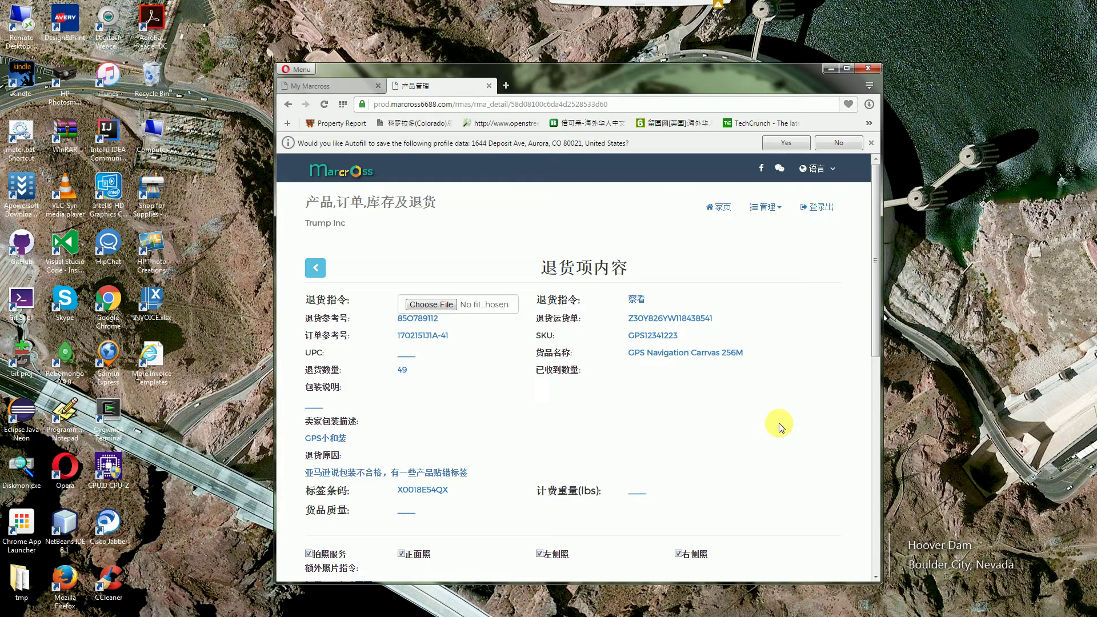
{"action": "scroll", "coordinate": [782, 434], "scroll_direction": "down", "scroll_amount": 1}
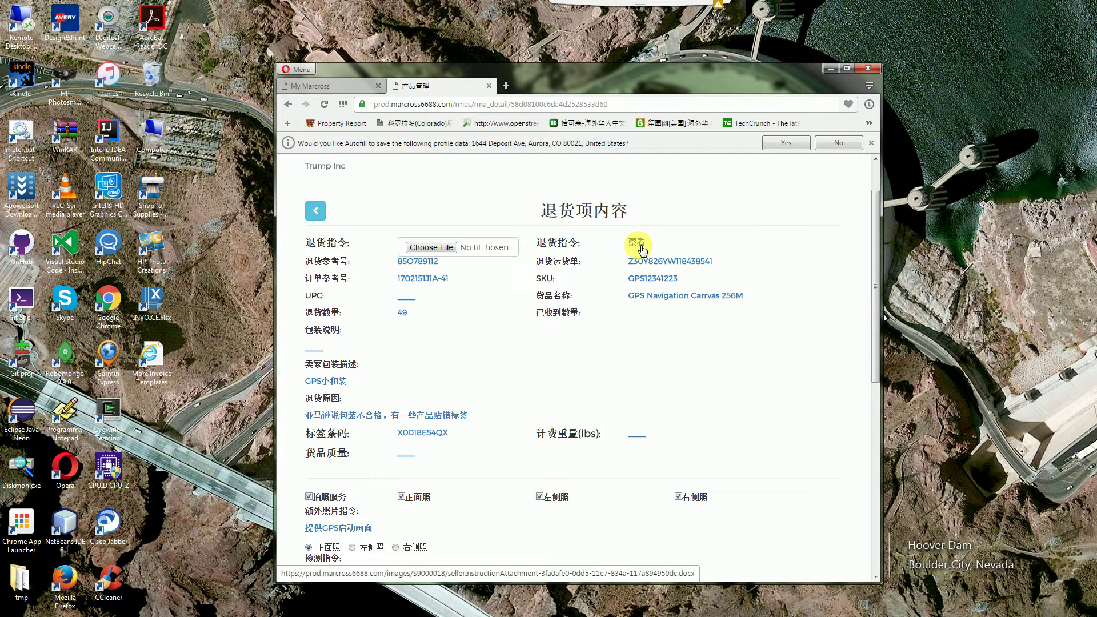
{"action": "left_click", "coordinate": [433, 248]}
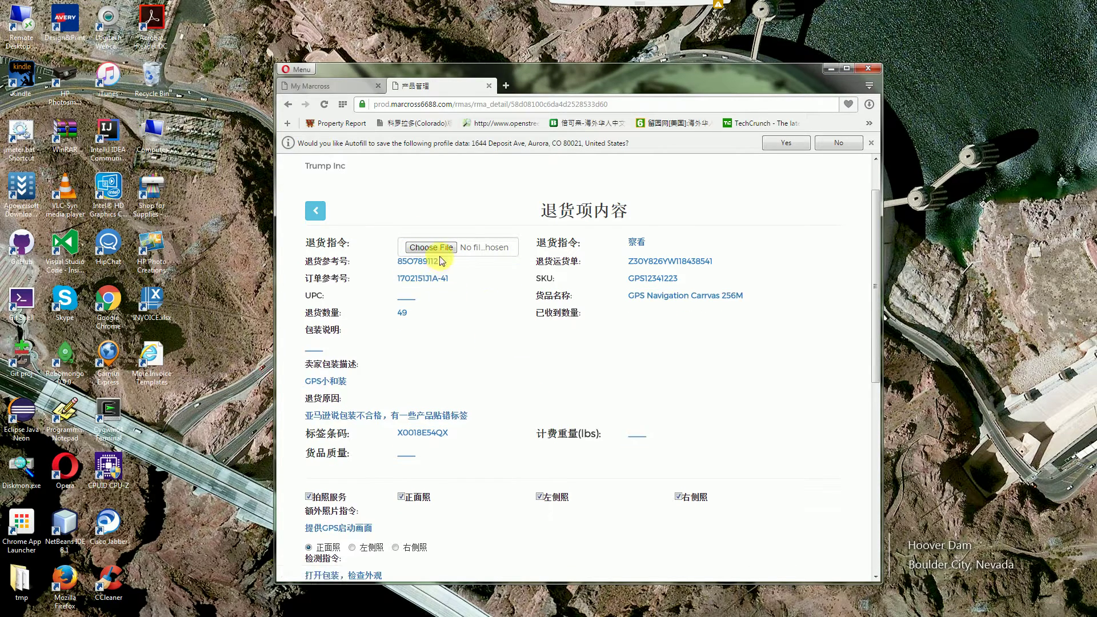
{"action": "left_click", "coordinate": [422, 262]}
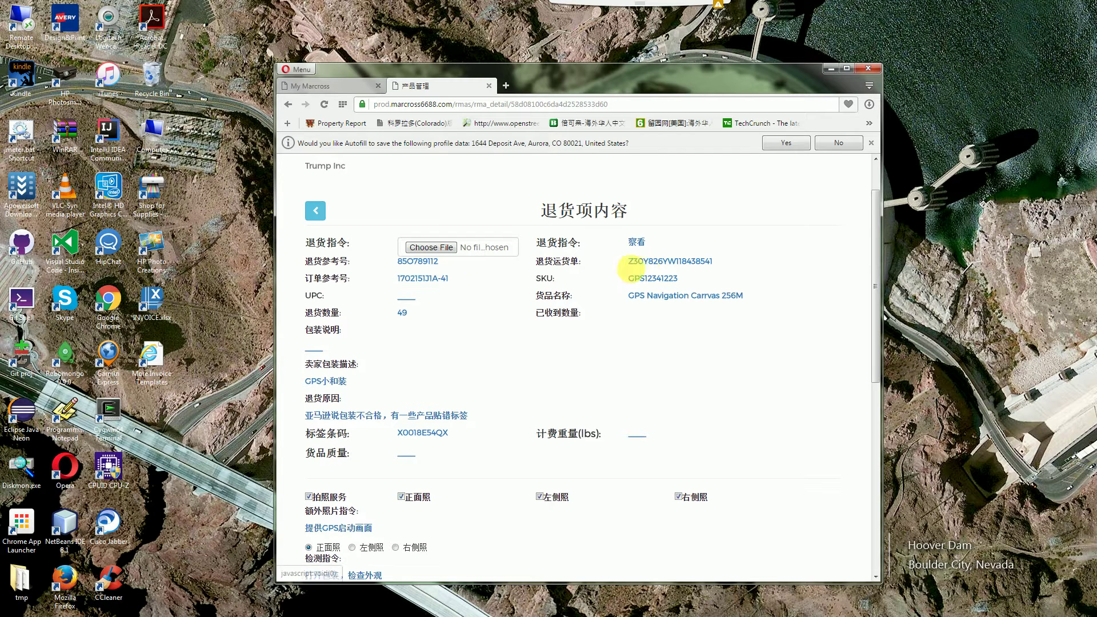
{"action": "left_click", "coordinate": [656, 262]}
{"action": "left_click", "coordinate": [612, 376]}
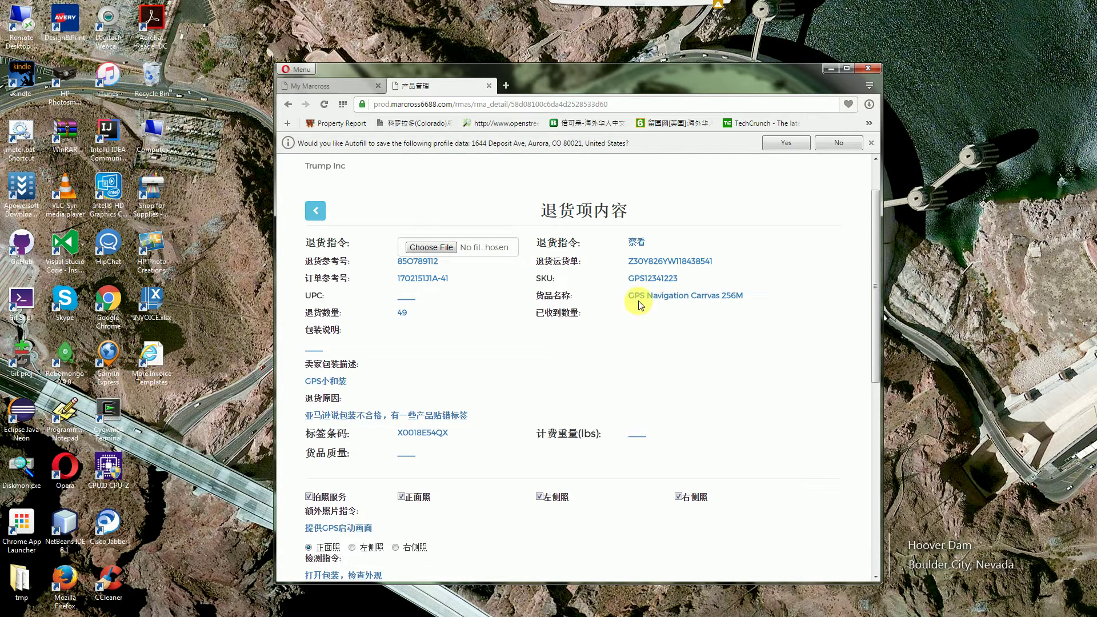
Open and cancel inline edits of the empty UPC value and the returned quantity 49
{"action": "left_click", "coordinate": [414, 297]}
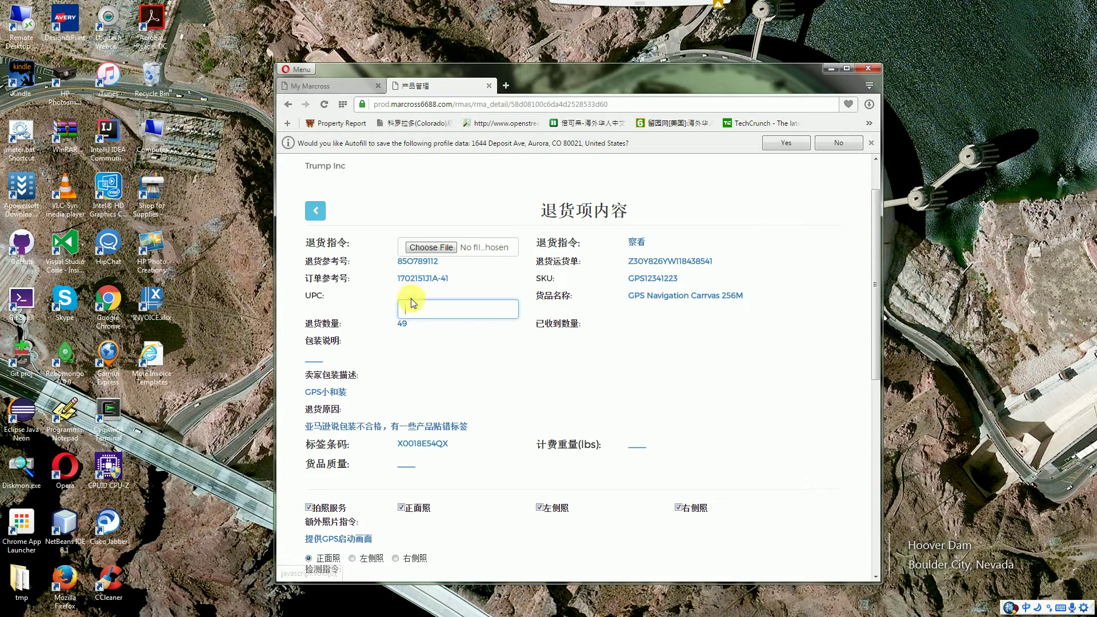
{"action": "left_click", "coordinate": [430, 357]}
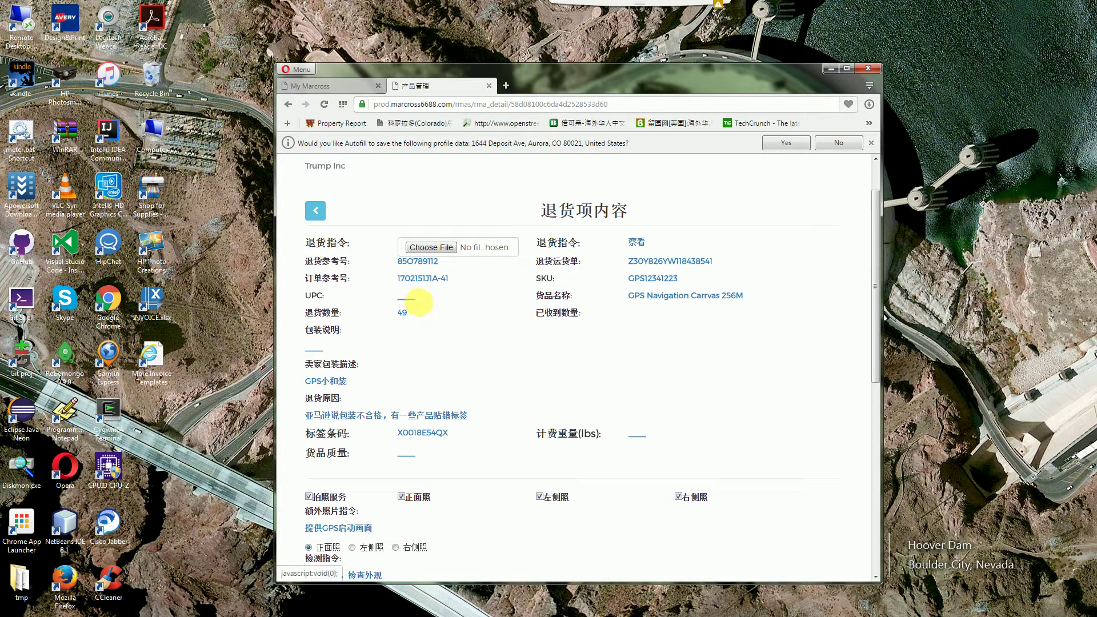
{"action": "left_click", "coordinate": [414, 298]}
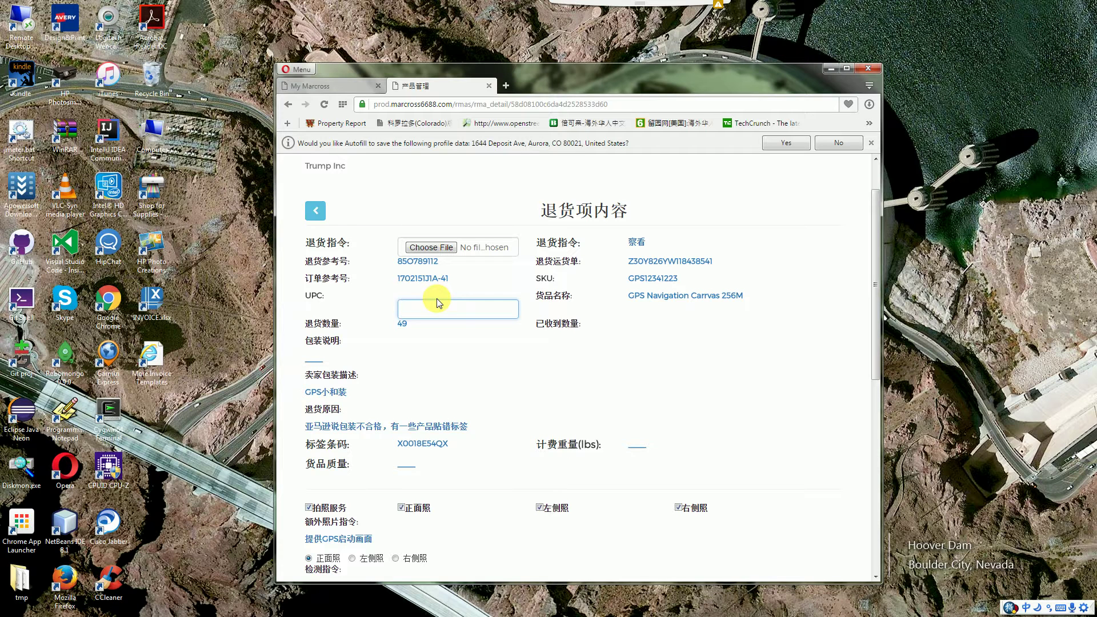
{"action": "left_click", "coordinate": [462, 352]}
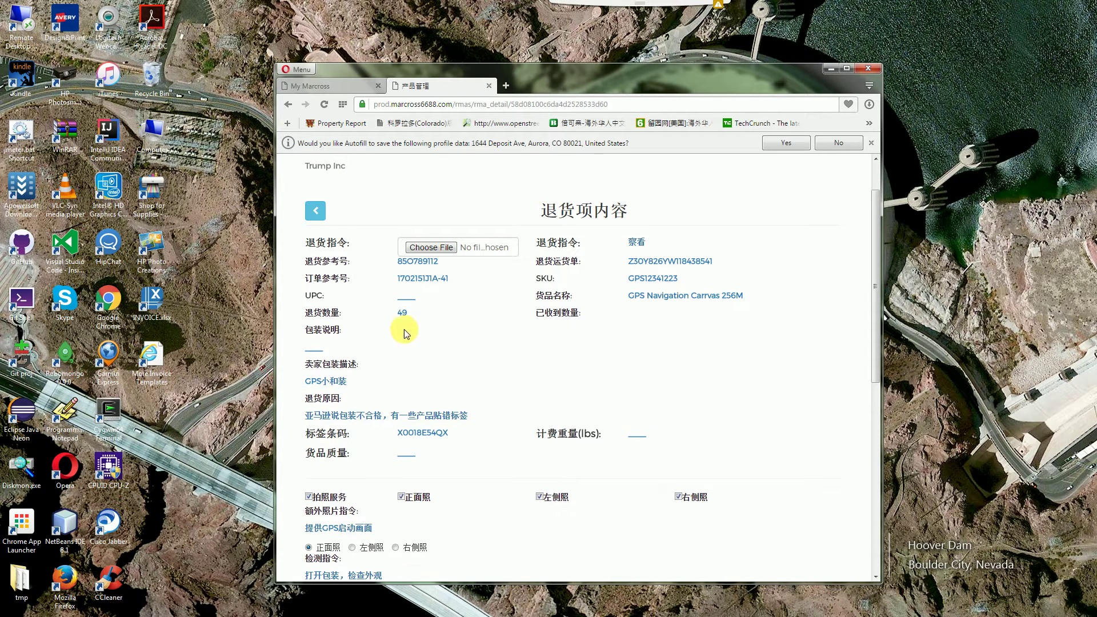
{"action": "left_click", "coordinate": [403, 314]}
{"action": "left_click", "coordinate": [533, 389]}
Open the seller packaging description GPS小和装 for editing and close it unchanged
{"action": "left_click", "coordinate": [312, 350]}
{"action": "left_click", "coordinate": [335, 387]}
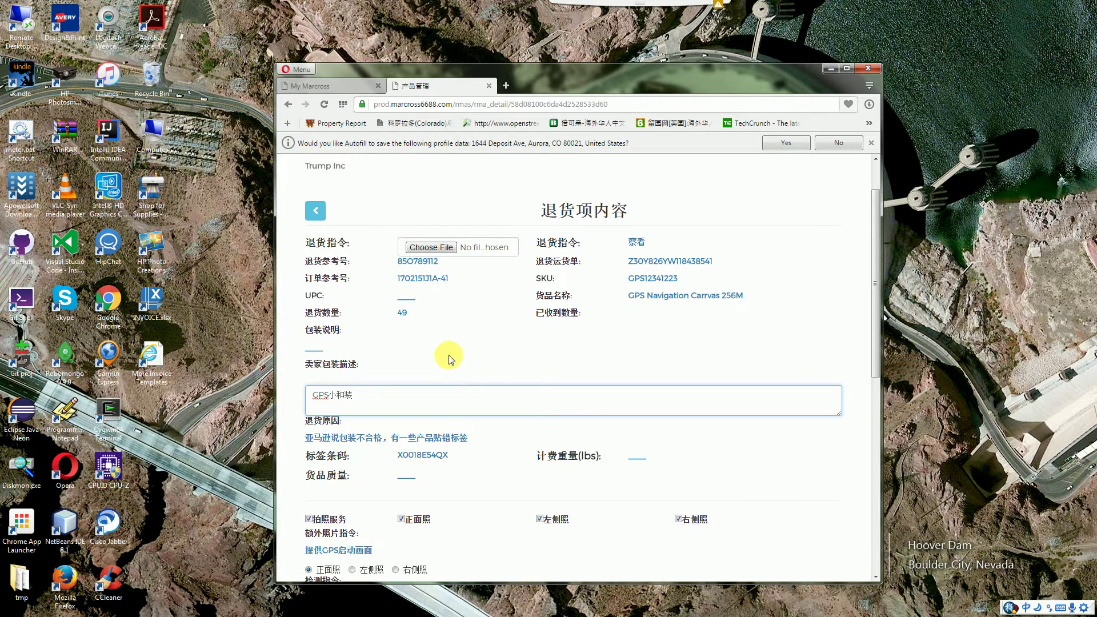
{"action": "left_click", "coordinate": [414, 354]}
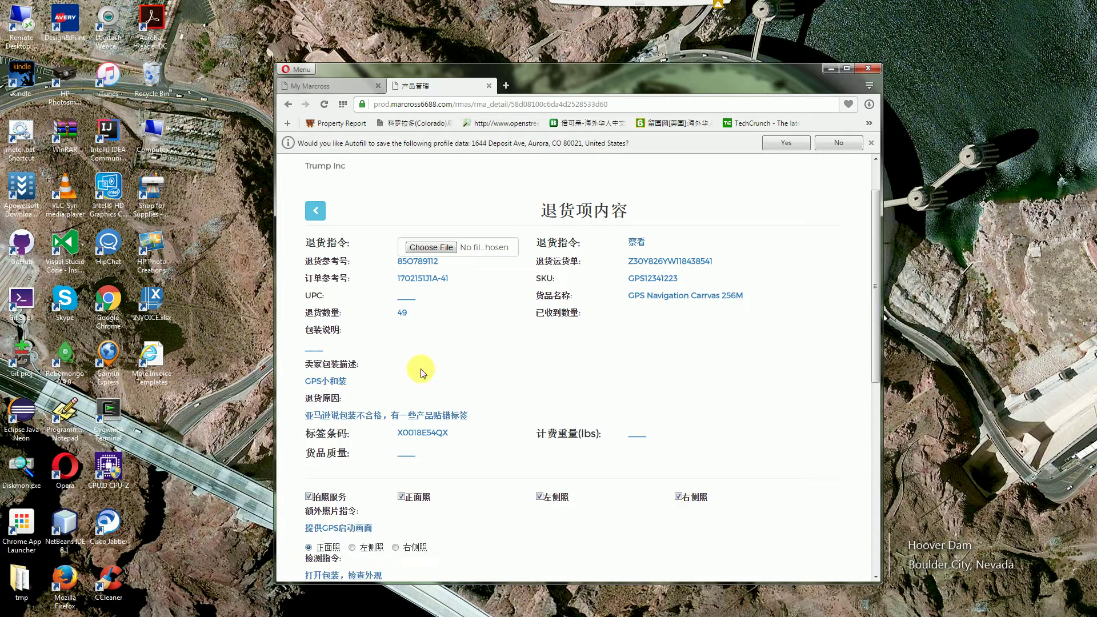
{"action": "scroll", "coordinate": [623, 389], "scroll_direction": "down", "scroll_amount": 2}
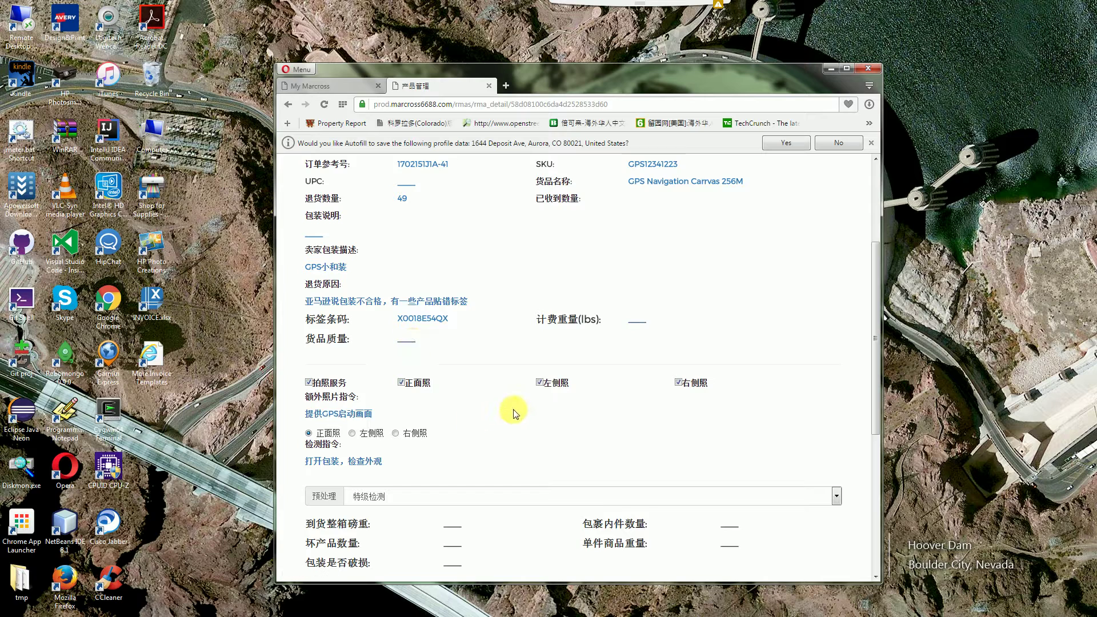
{"action": "scroll", "coordinate": [518, 406], "scroll_direction": "down", "scroll_amount": 3}
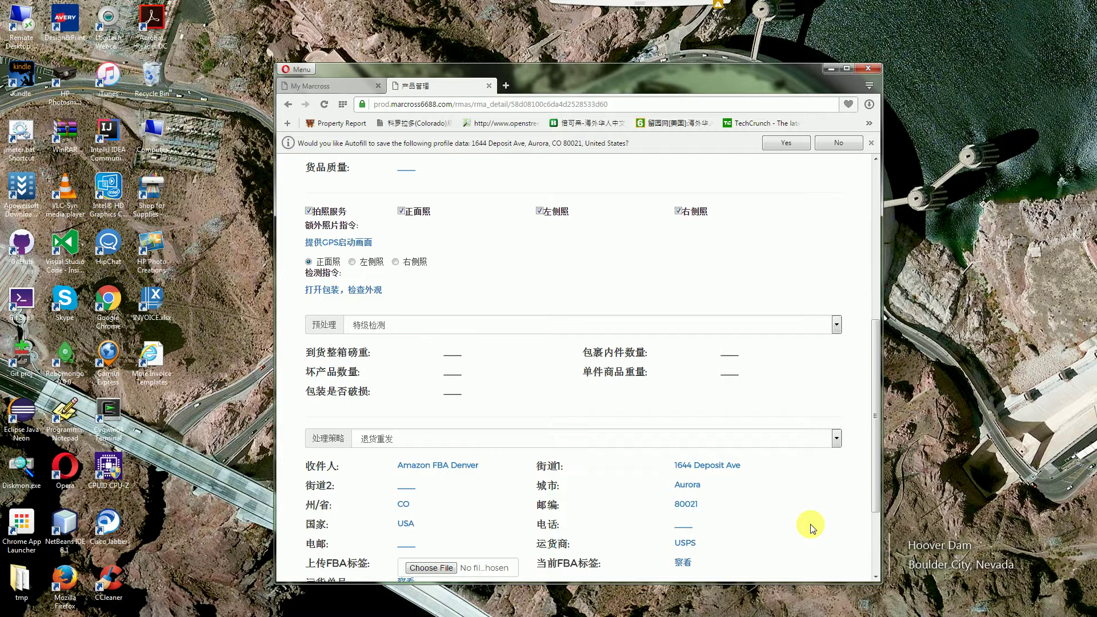
{"action": "scroll", "coordinate": [814, 527], "scroll_direction": "down", "scroll_amount": 1}
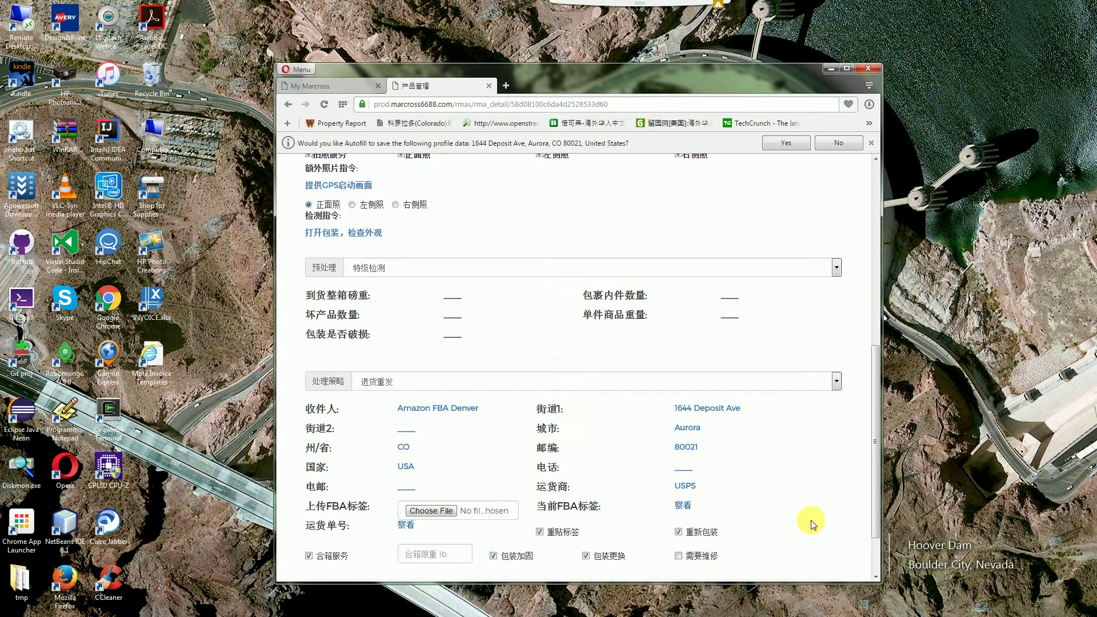
{"action": "scroll", "coordinate": [814, 526], "scroll_direction": "down", "scroll_amount": 1}
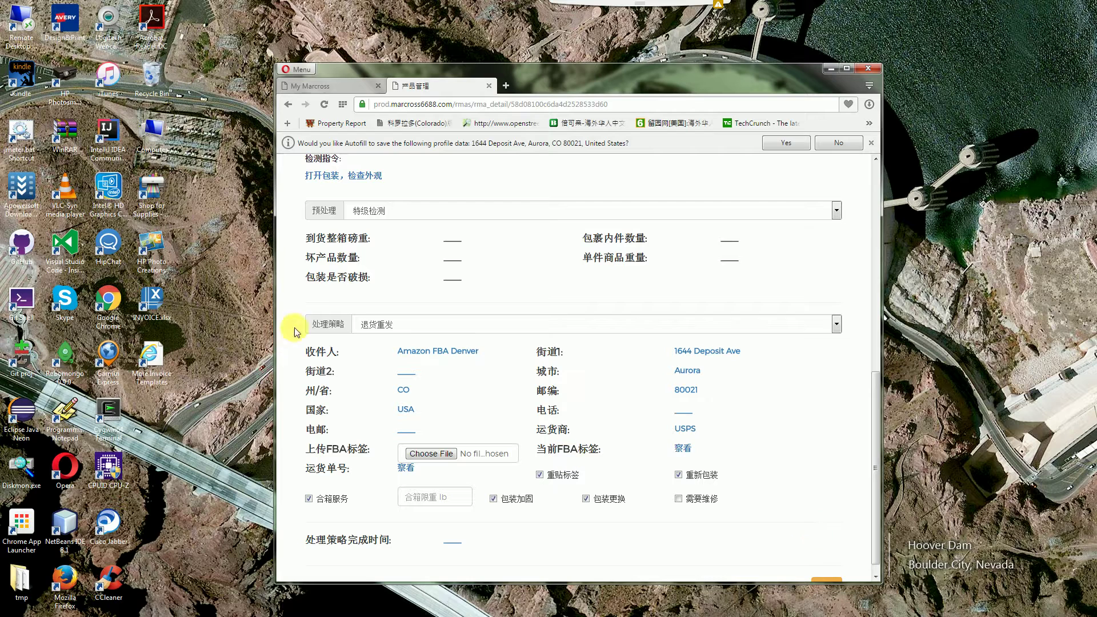
Try 退货退回 and 退货重发, then set the processing strategy to 退货暂存
{"action": "left_click", "coordinate": [835, 324]}
{"action": "left_click", "coordinate": [630, 348]}
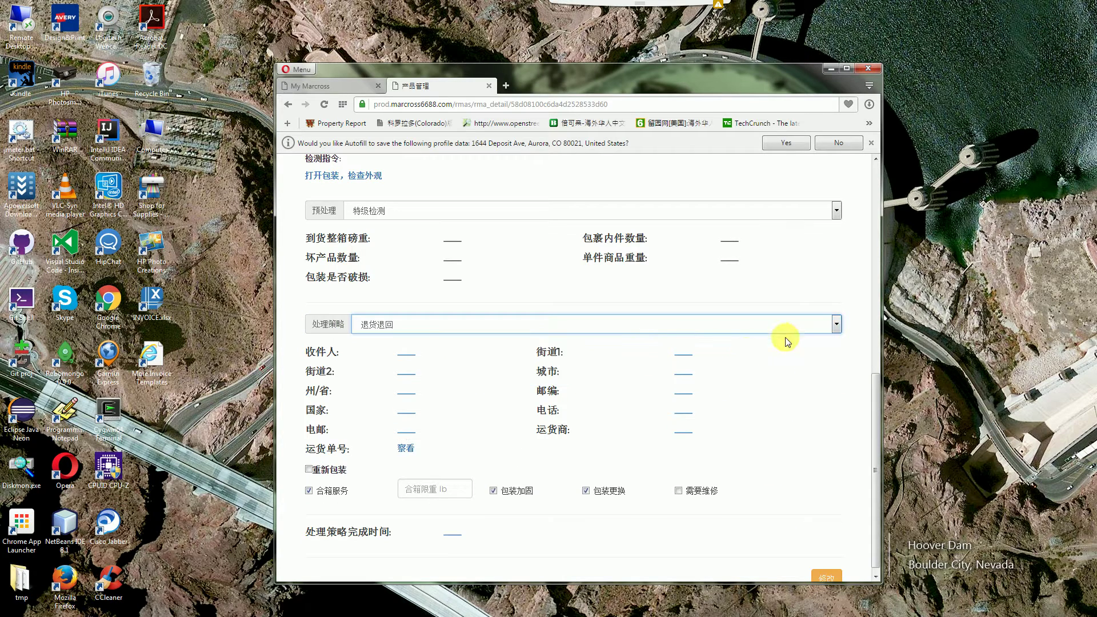
{"action": "left_click", "coordinate": [836, 324]}
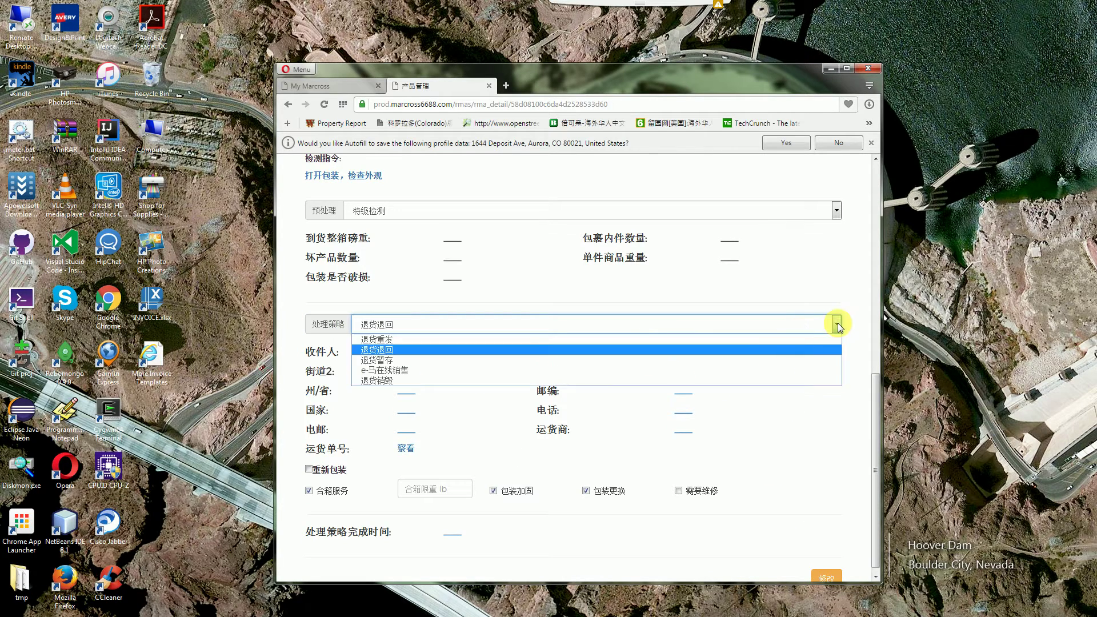
{"action": "left_click", "coordinate": [675, 339]}
{"action": "left_click", "coordinate": [771, 325]}
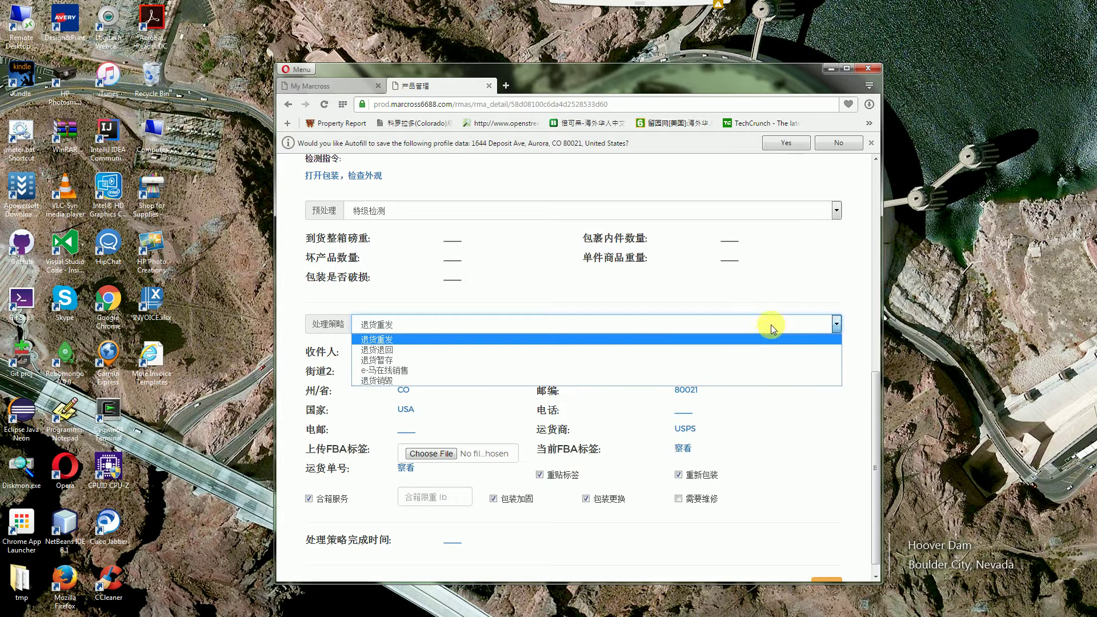
{"action": "left_click", "coordinate": [615, 360]}
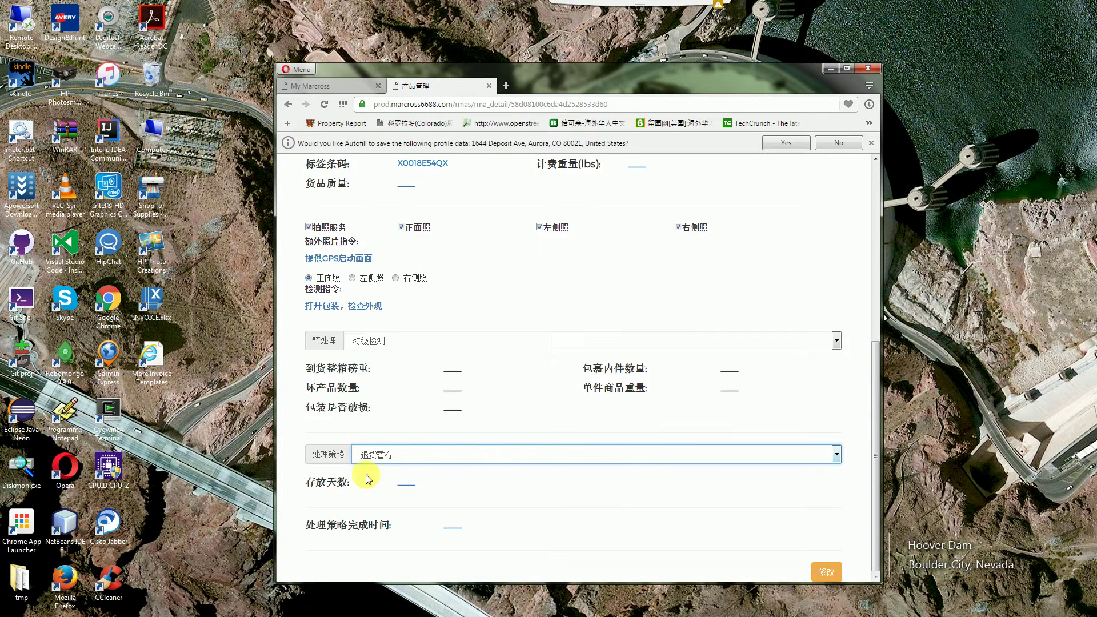
Leave the storage-days field empty and look over the form
{"action": "left_click", "coordinate": [405, 486]}
{"action": "left_click", "coordinate": [617, 482]}
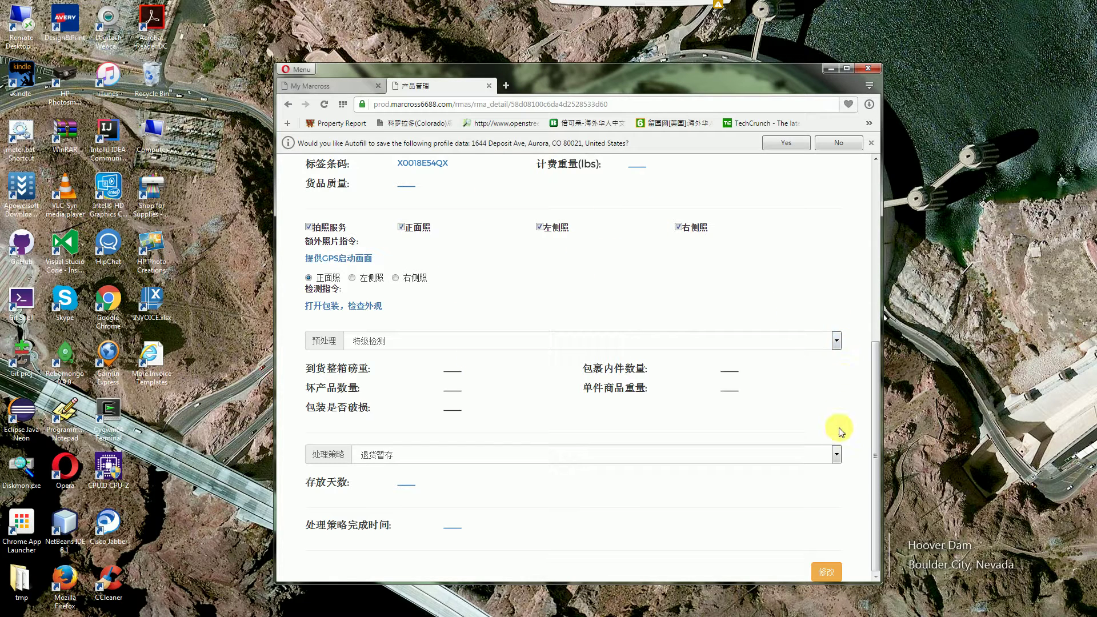
{"action": "scroll", "coordinate": [848, 430], "scroll_direction": "up", "scroll_amount": 5}
{"action": "scroll", "coordinate": [848, 431], "scroll_direction": "down", "scroll_amount": 5}
{"action": "scroll", "coordinate": [637, 495], "scroll_direction": "up", "scroll_amount": 5}
Log out, sign in with another saved account's username and password, and open 管理 > 退货
{"action": "left_click", "coordinate": [827, 209]}
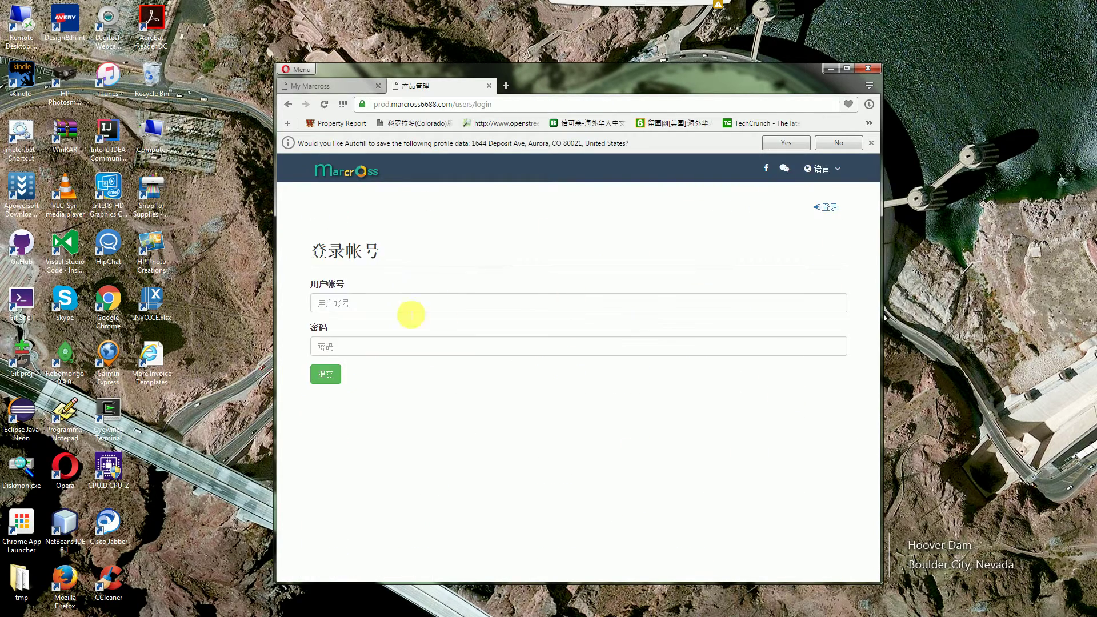
{"action": "left_click", "coordinate": [409, 304]}
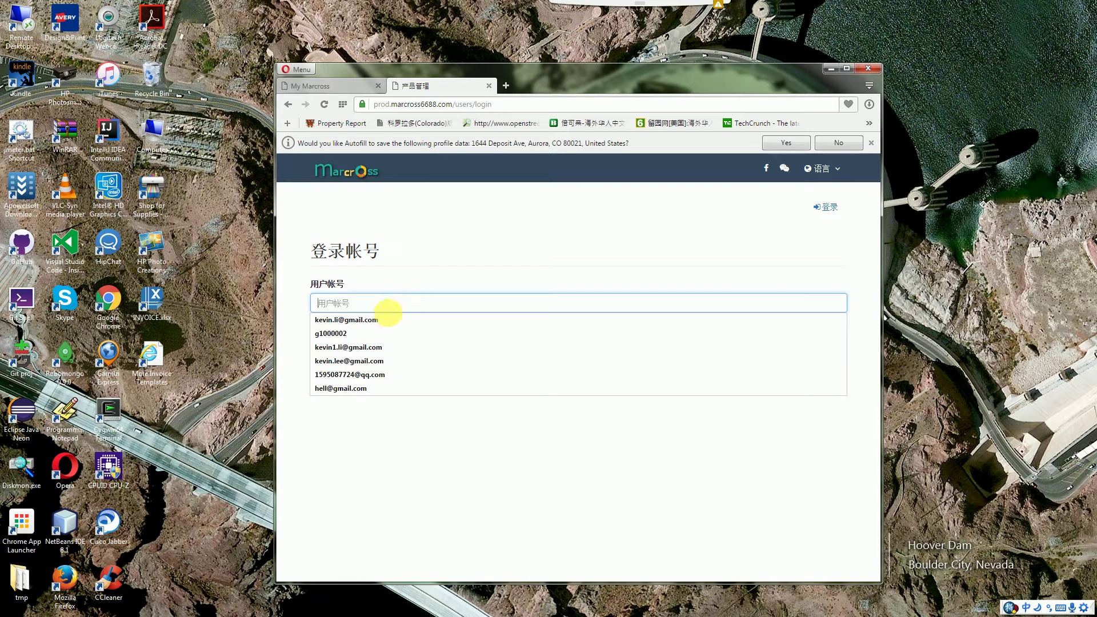
{"action": "left_click", "coordinate": [379, 319]}
{"action": "left_click", "coordinate": [378, 353]}
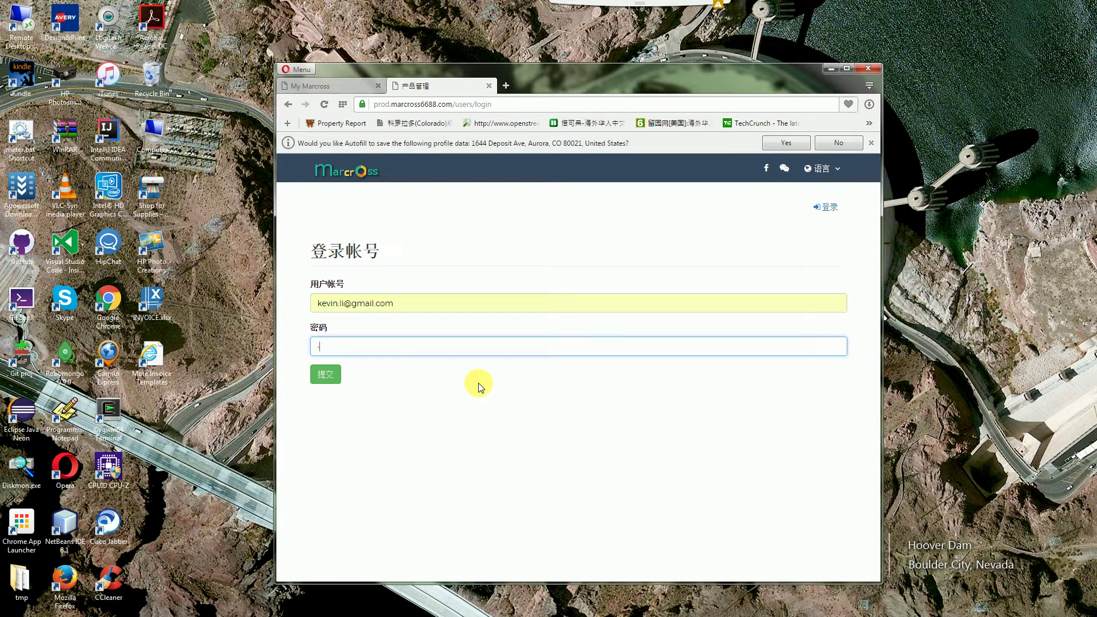
{"action": "key", "text": "BackSpace"}
{"action": "key", "text": "BackSpace"}
{"action": "key", "text": "BackSpace"}
{"action": "key", "text": "BackSpace"}
{"action": "key", "text": "BackSpace"}
{"action": "key", "text": "BackSpace"}
{"action": "key", "text": "BackSpace"}
{"action": "key", "text": "BackSpace"}
{"action": "type", "text": "********"}
{"action": "left_click", "coordinate": [320, 376]}
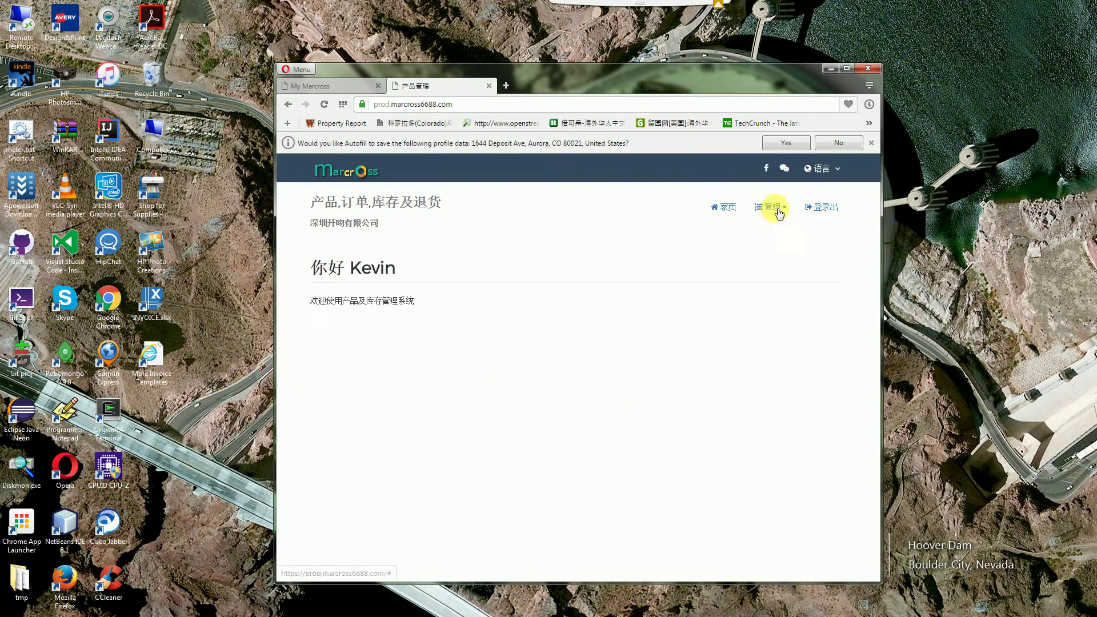
{"action": "left_click", "coordinate": [780, 217]}
{"action": "left_click", "coordinate": [775, 231]}
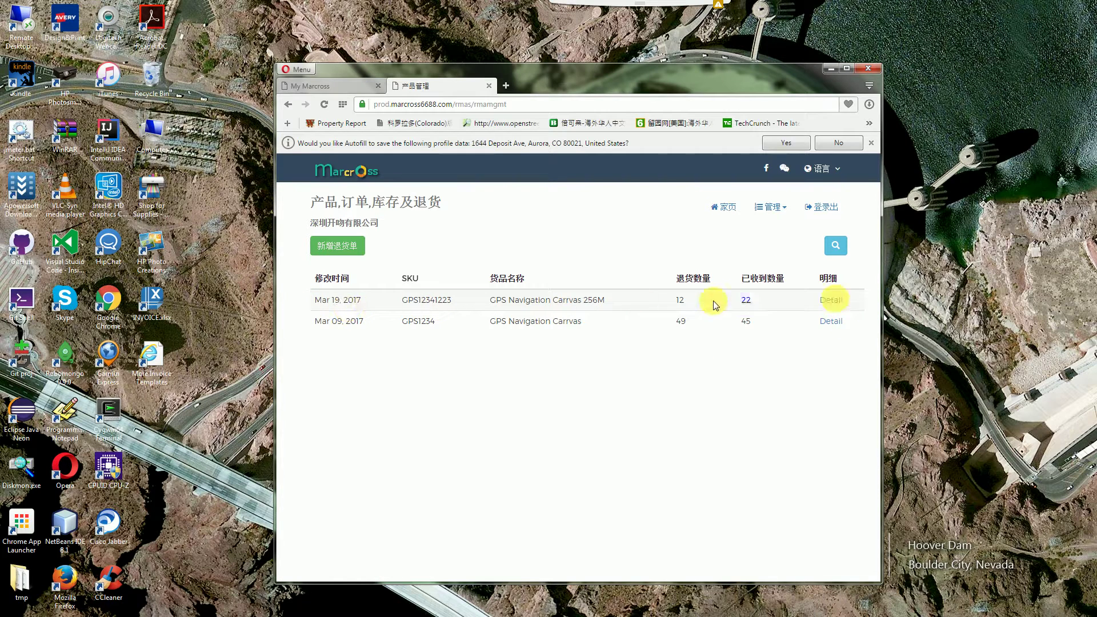
Open the Mar 19, 2017 return's details and scroll to its front photo
{"action": "left_click", "coordinate": [841, 302]}
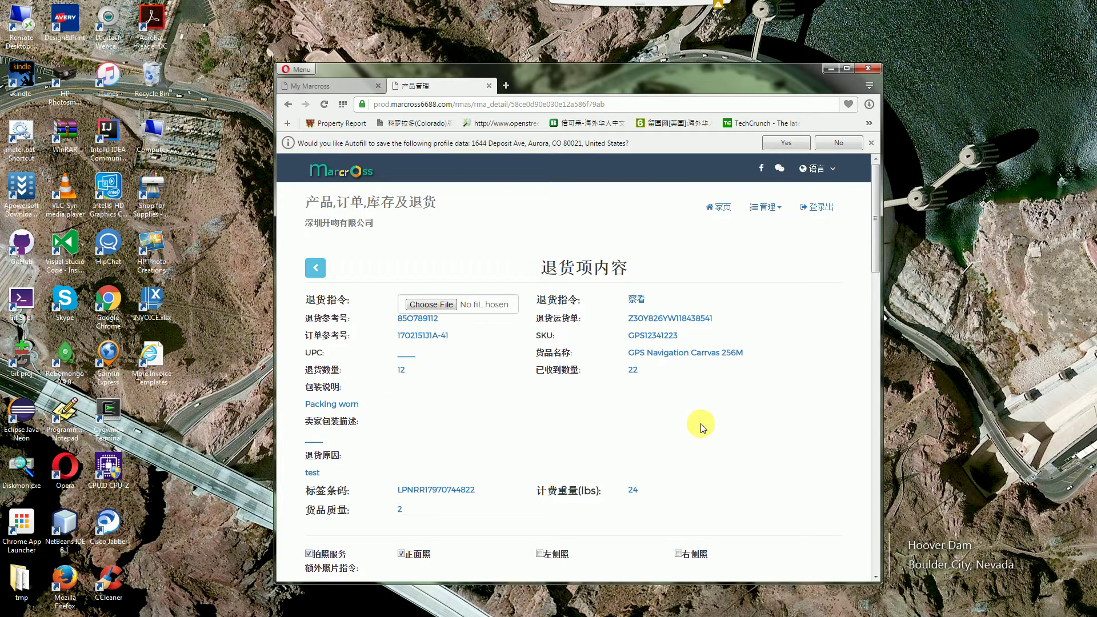
{"action": "scroll", "coordinate": [702, 425], "scroll_direction": "down", "scroll_amount": 4}
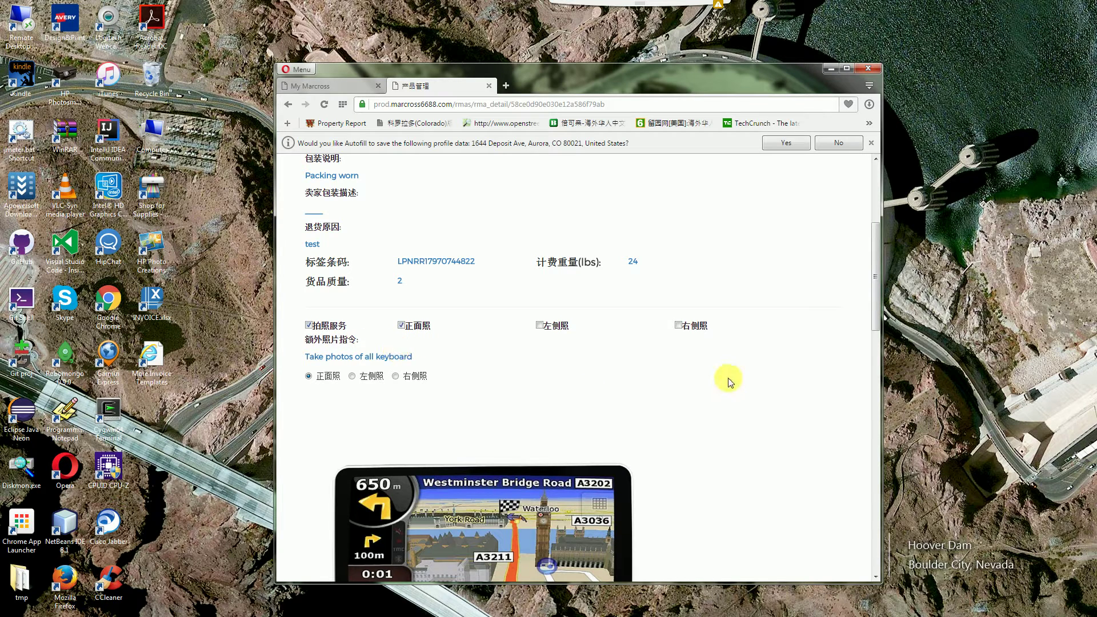
View the returned item's left-side and then right-side photo
{"action": "scroll", "coordinate": [728, 379], "scroll_direction": "down", "scroll_amount": 1}
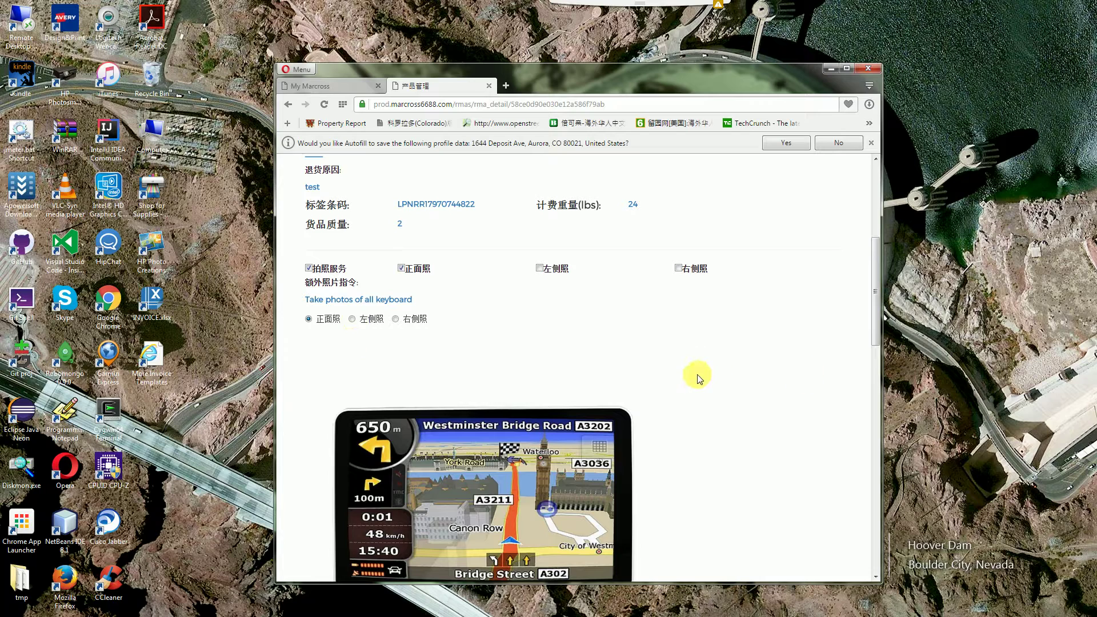
{"action": "scroll", "coordinate": [698, 377], "scroll_direction": "down", "scroll_amount": 1}
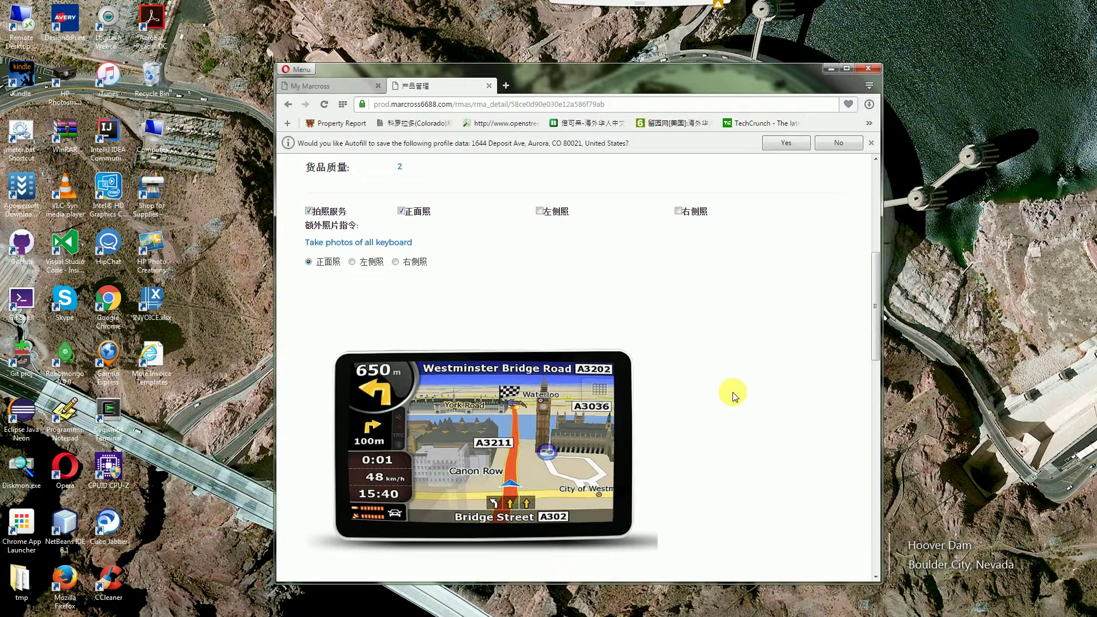
{"action": "scroll", "coordinate": [736, 399], "scroll_direction": "down", "scroll_amount": 1}
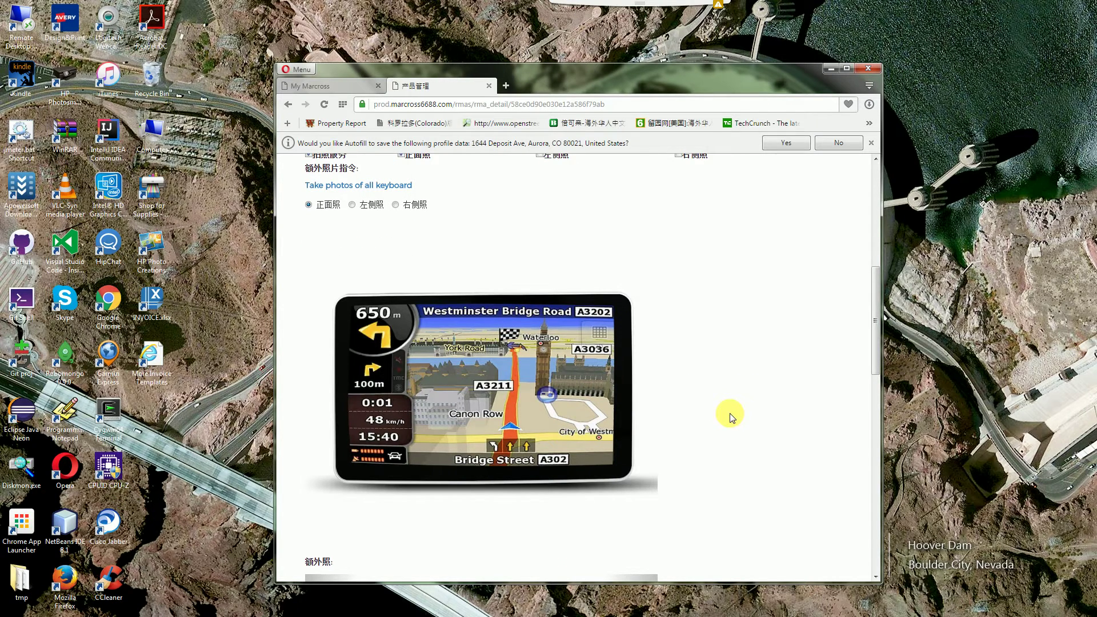
{"action": "scroll", "coordinate": [729, 413], "scroll_direction": "up", "scroll_amount": 1}
{"action": "scroll", "coordinate": [729, 412], "scroll_direction": "down", "scroll_amount": 1}
{"action": "left_click", "coordinate": [351, 204]}
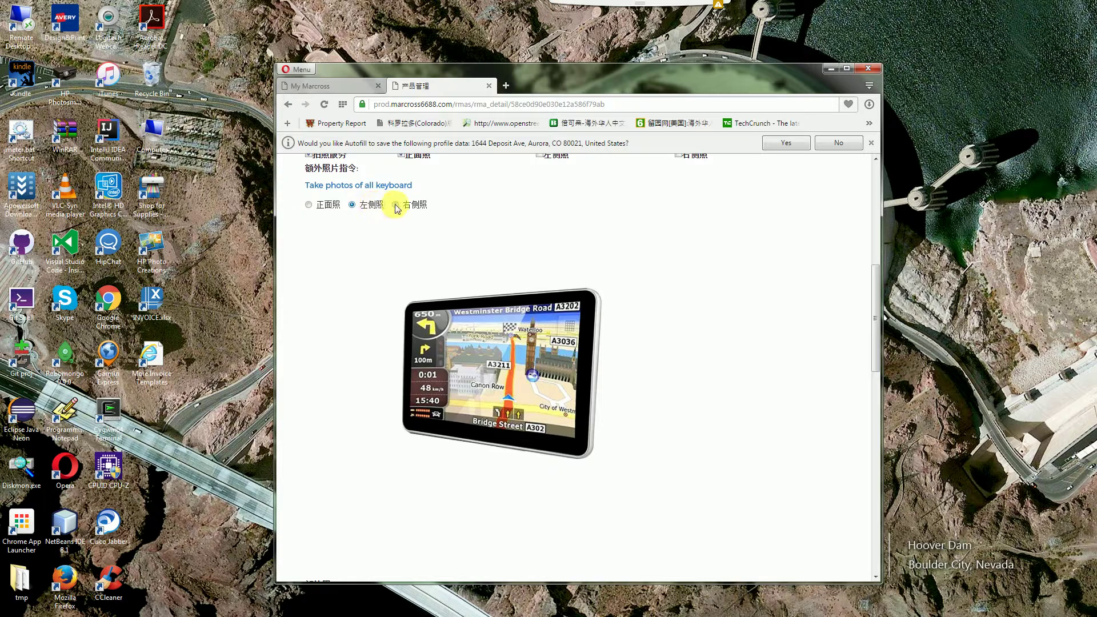
{"action": "left_click", "coordinate": [413, 205]}
Page through the extra photos to the keyboard close-up
{"action": "scroll", "coordinate": [735, 331], "scroll_direction": "down", "scroll_amount": 5}
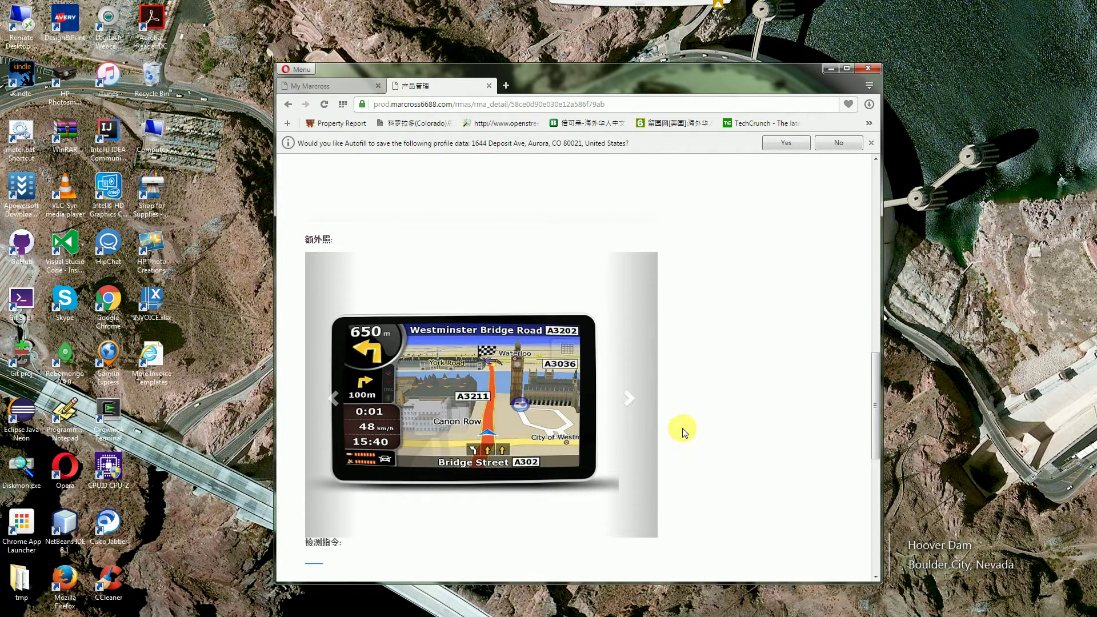
{"action": "left_click", "coordinate": [630, 406]}
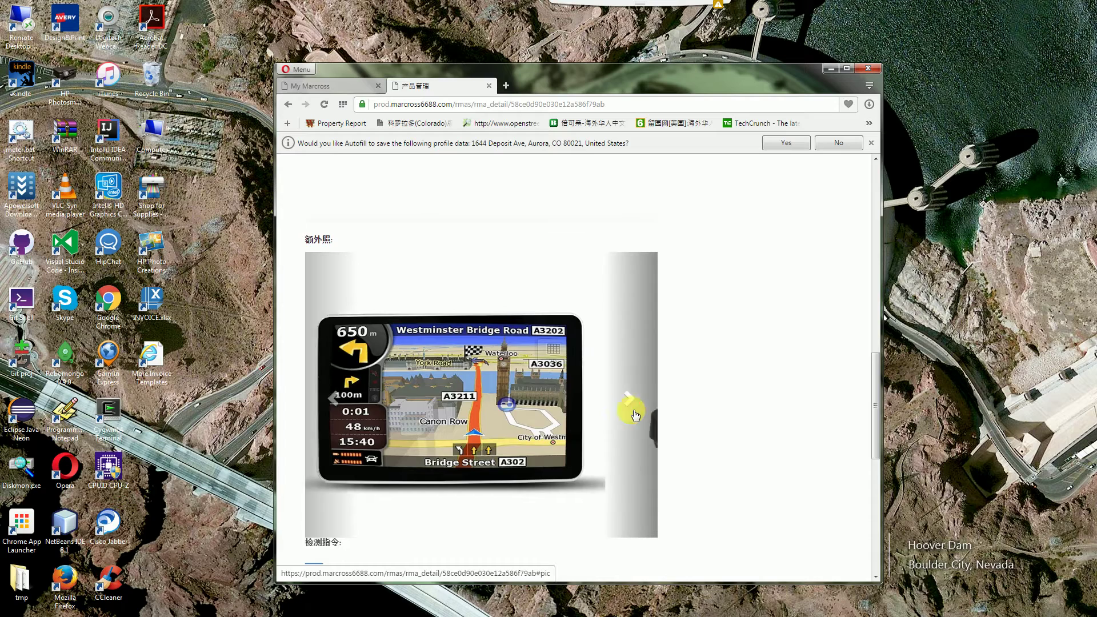
{"action": "left_click", "coordinate": [634, 413]}
{"action": "left_click", "coordinate": [632, 409]}
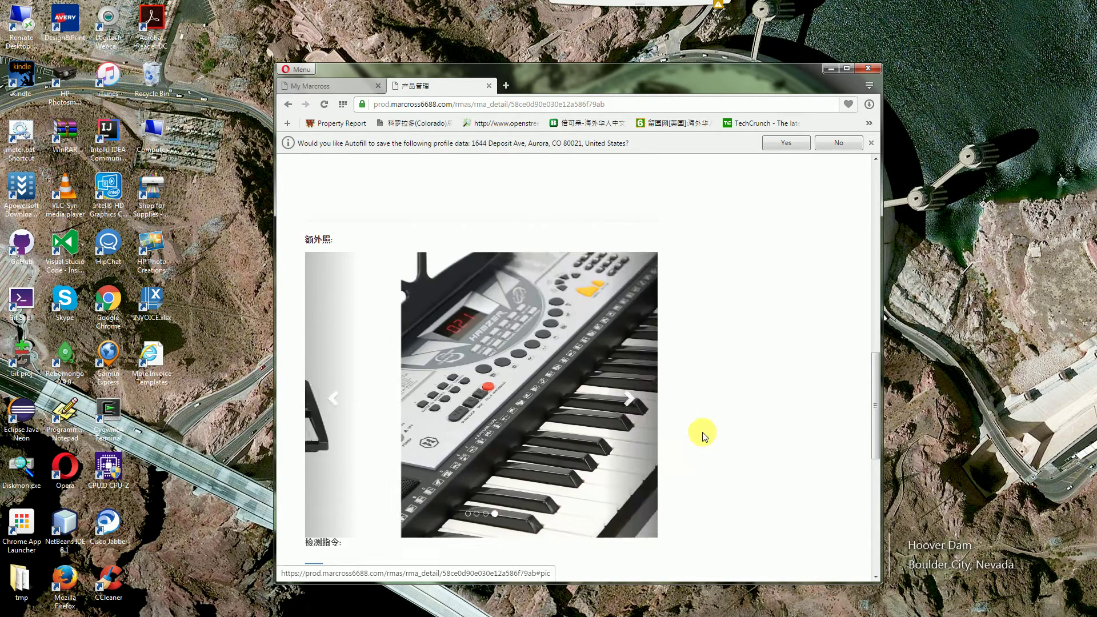
{"action": "scroll", "coordinate": [749, 434], "scroll_direction": "down", "scroll_amount": 5}
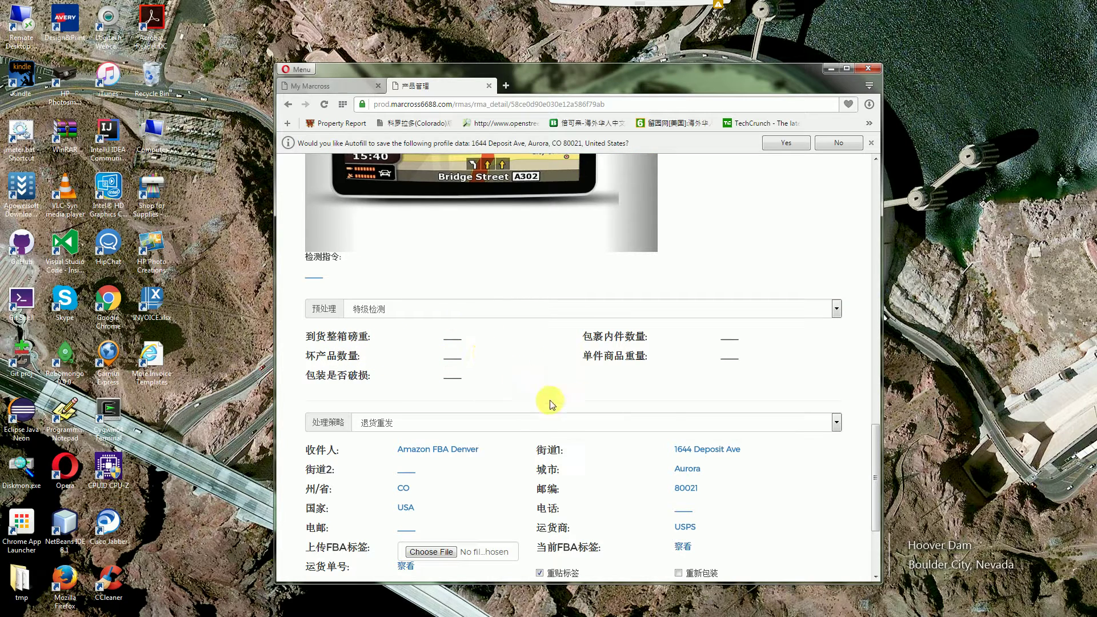
{"action": "scroll", "coordinate": [537, 391], "scroll_direction": "down", "scroll_amount": 1}
{"action": "scroll", "coordinate": [537, 392], "scroll_direction": "down", "scroll_amount": 2}
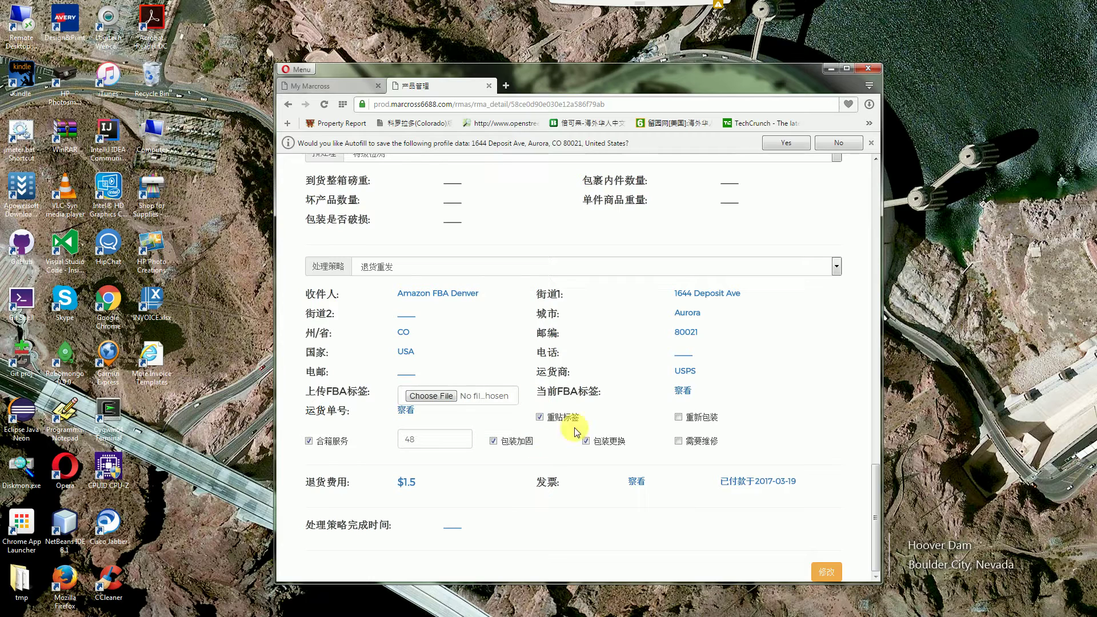